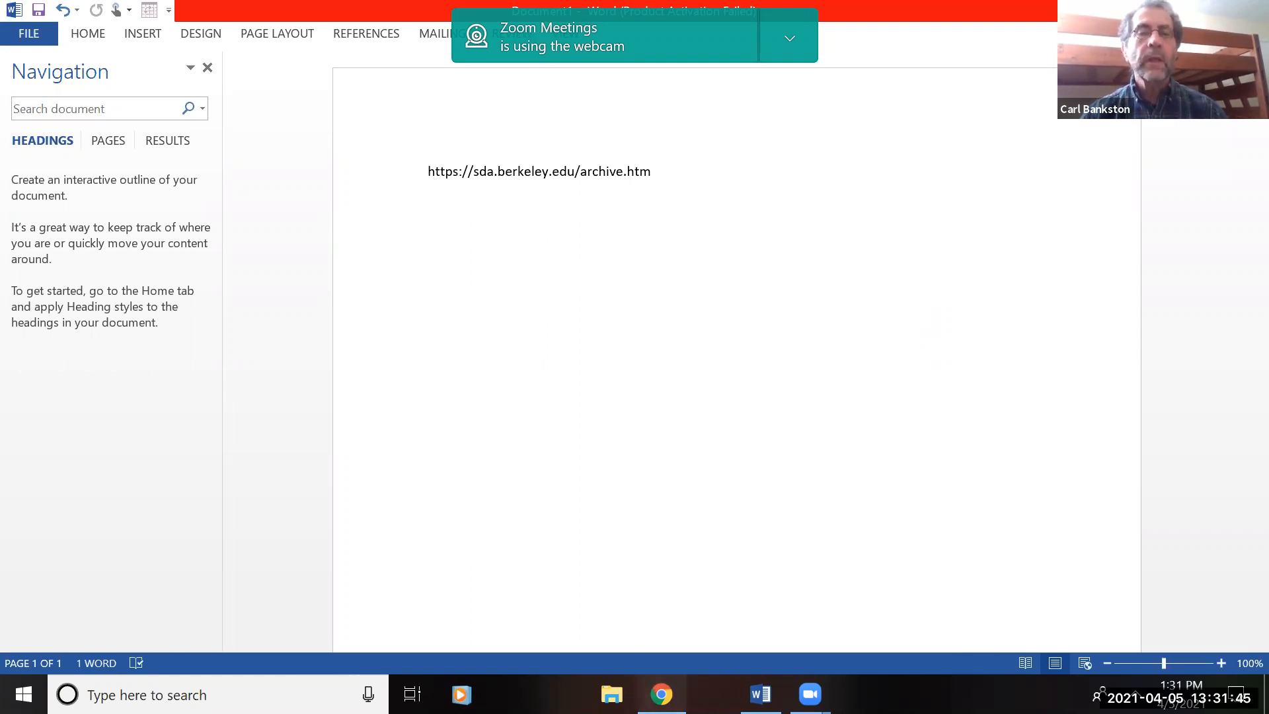
Switch to the browser and review the survey datasets listed on the SDA Archive page
key(alt+Tab)
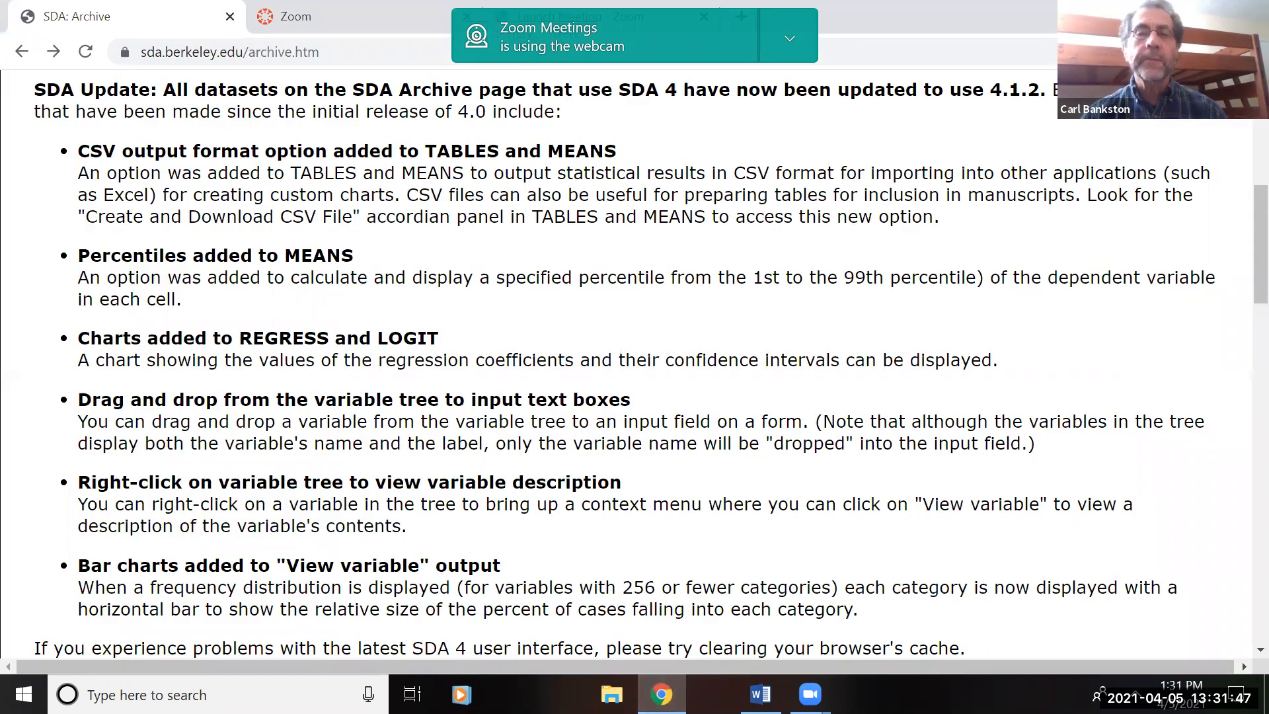
scroll(921, 258, up, 7)
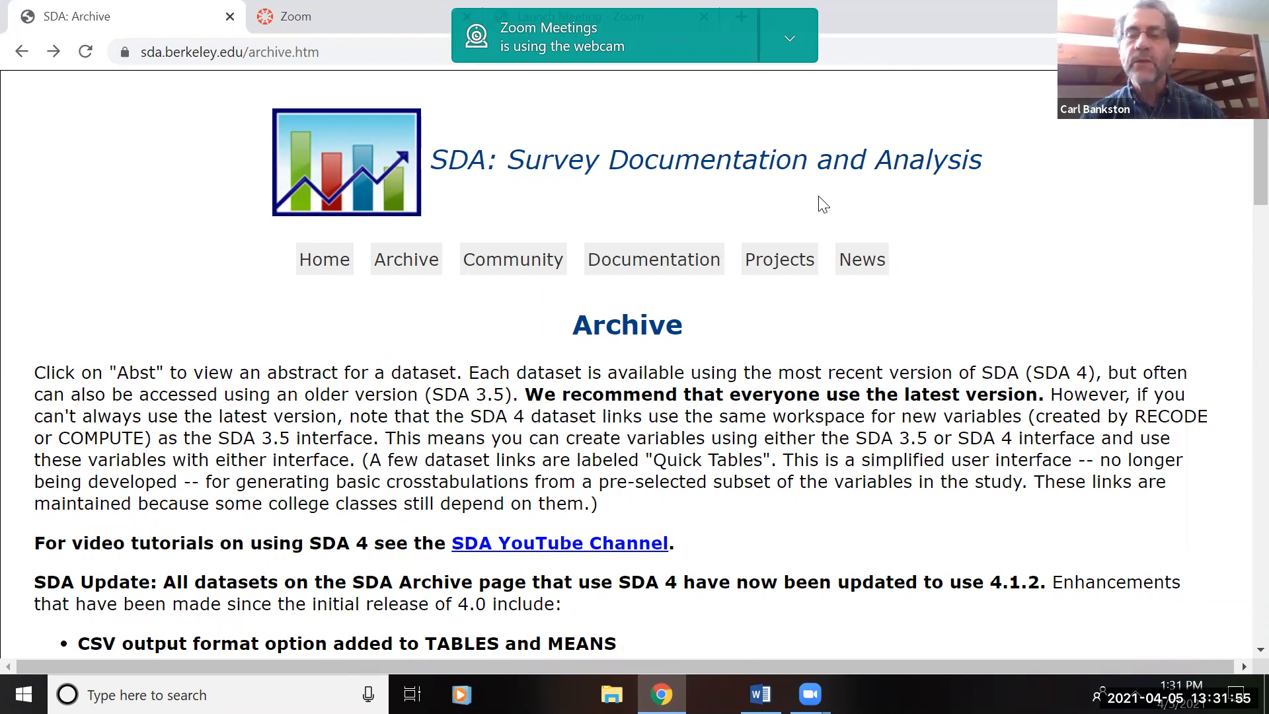
scroll(1242, 369, down, 5)
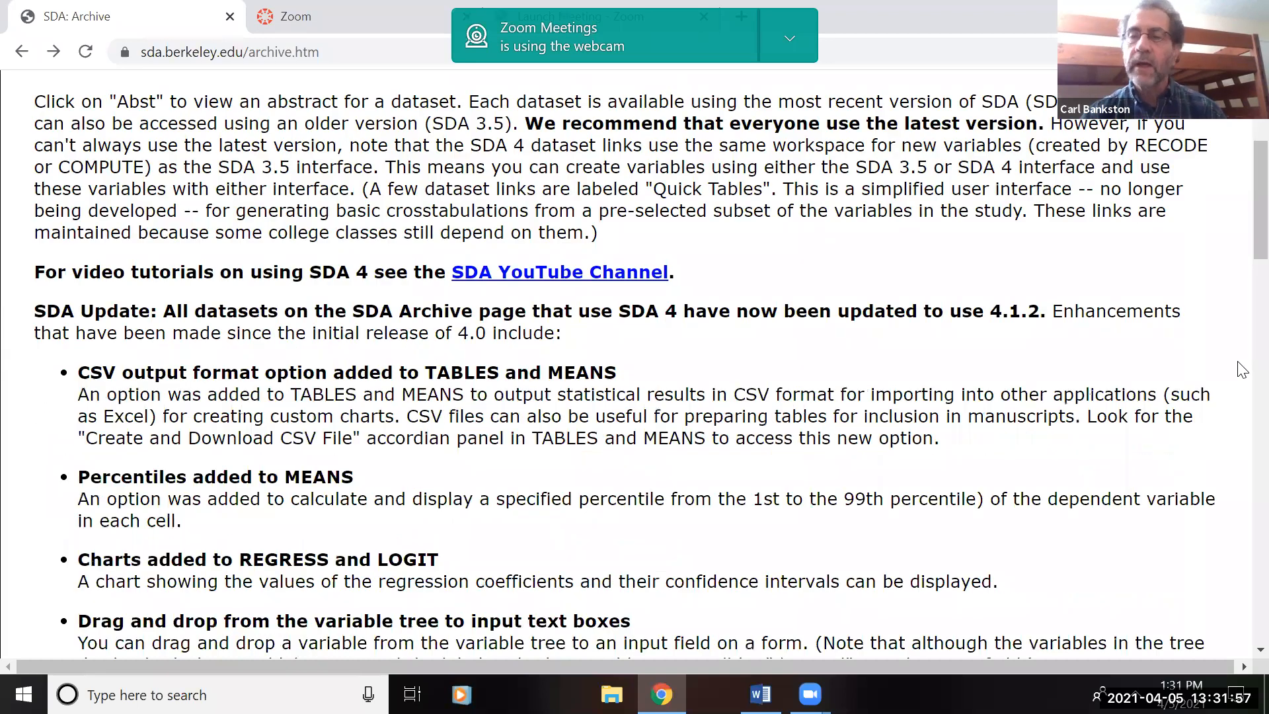
scroll(1242, 369, down, 2)
scroll(1242, 370, down, 6)
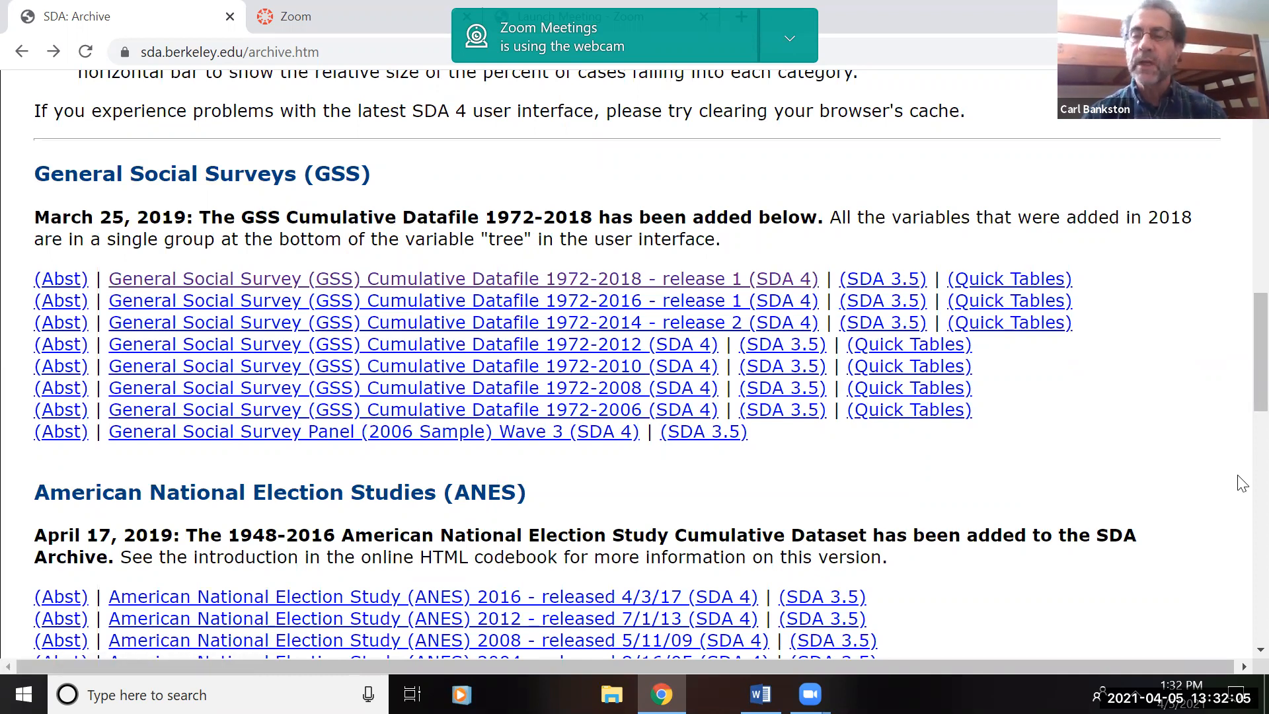
click(1260, 477)
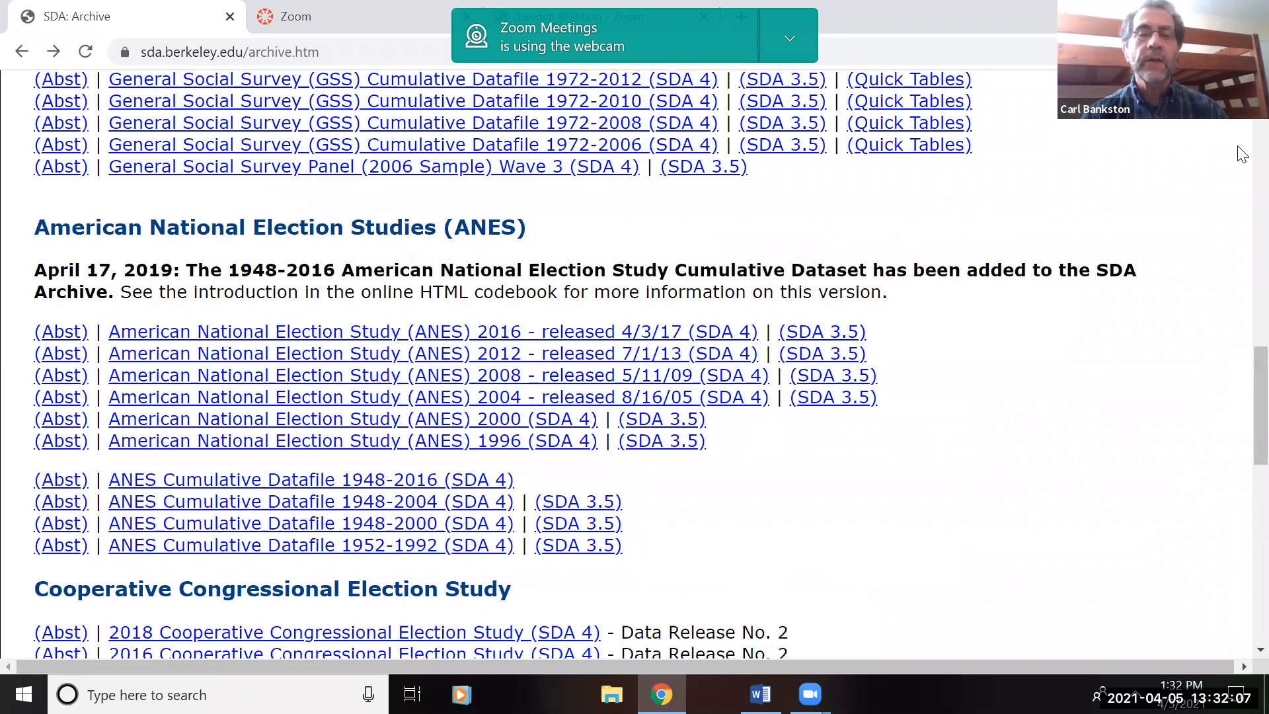
click(1260, 146)
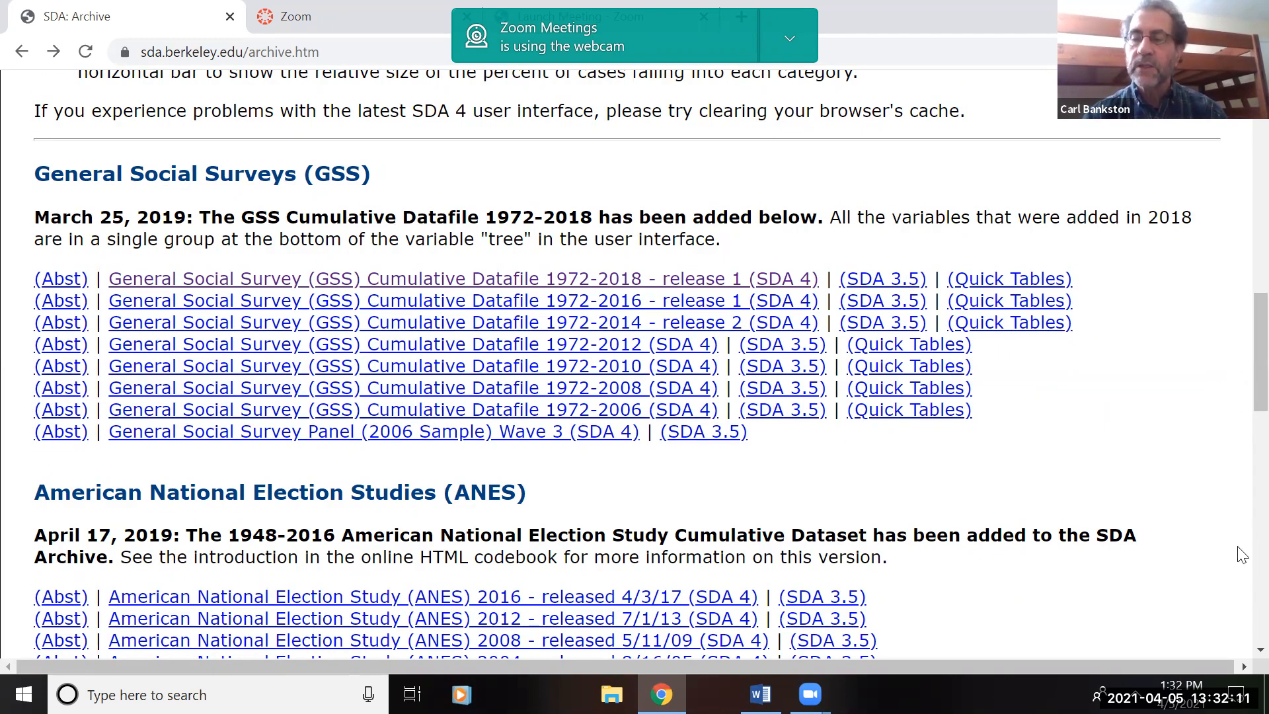
click(1259, 550)
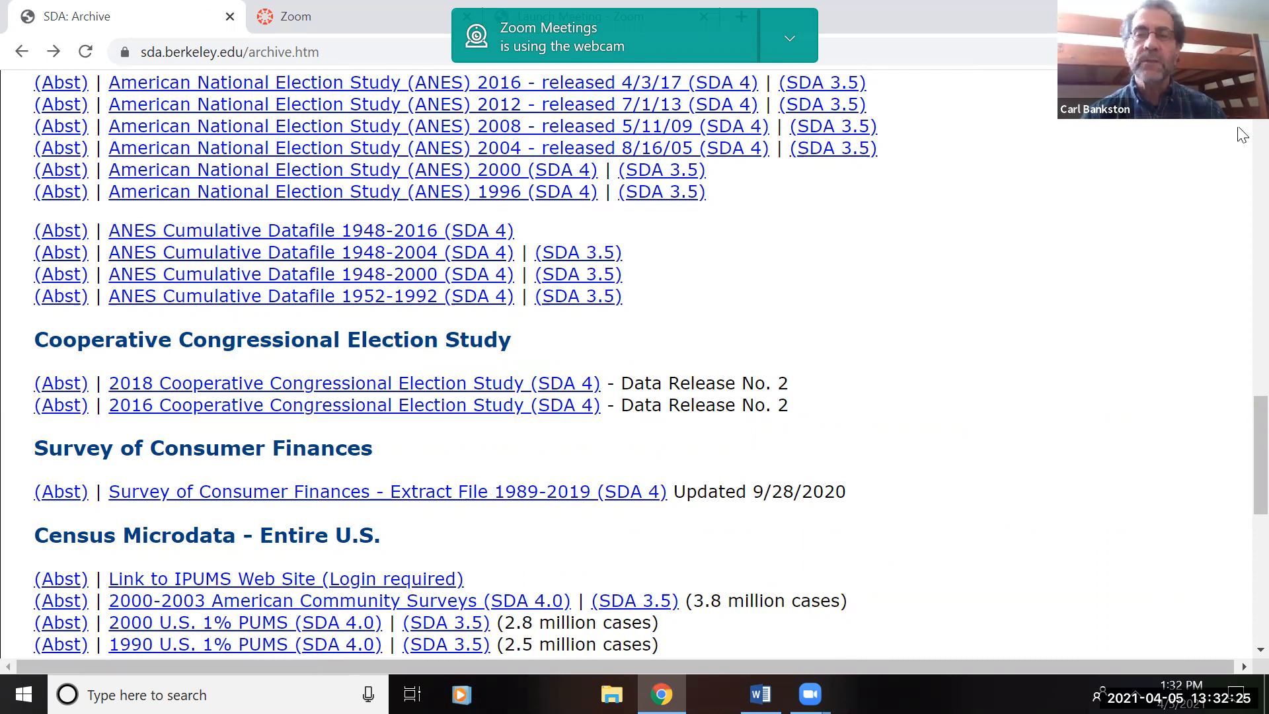
scroll(1242, 135, up, 2)
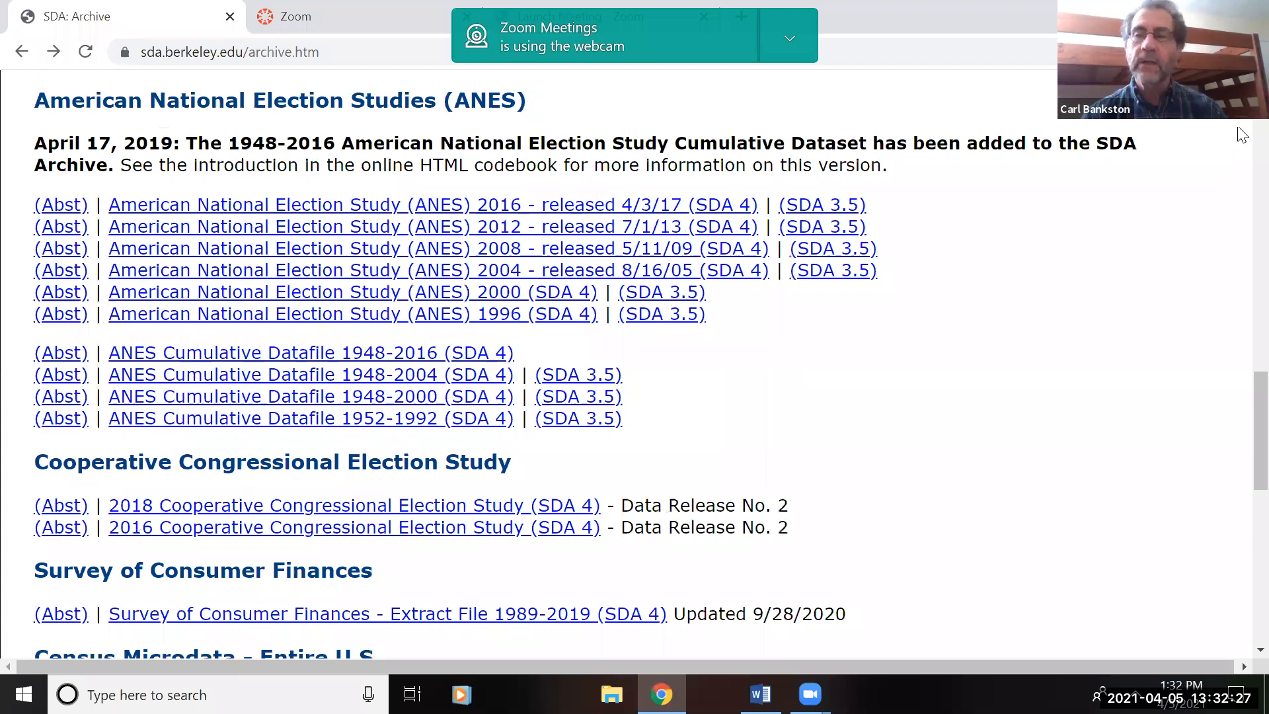
scroll(1242, 134, up, 15)
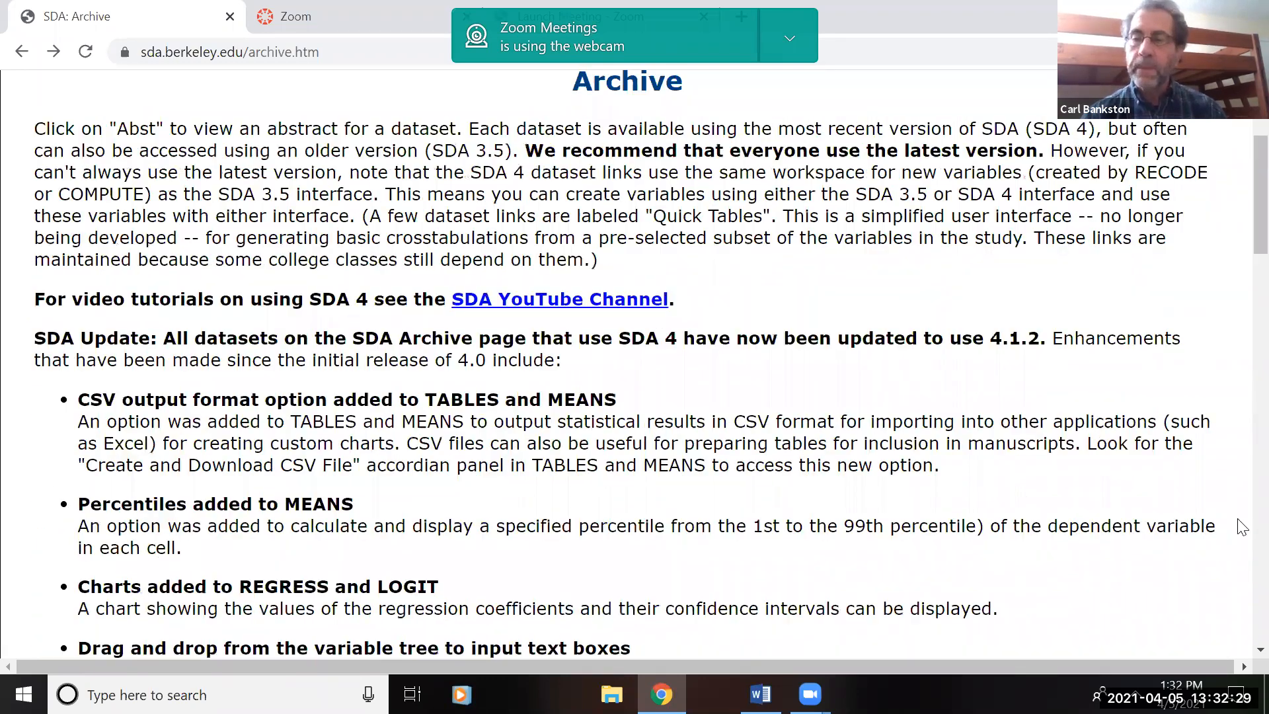
scroll(1242, 527, up, 3)
Open the General Social Survey (GSS) Cumulative Datafile 1972-2018 - release 1 in SDA 4
scroll(1242, 527, down, 15)
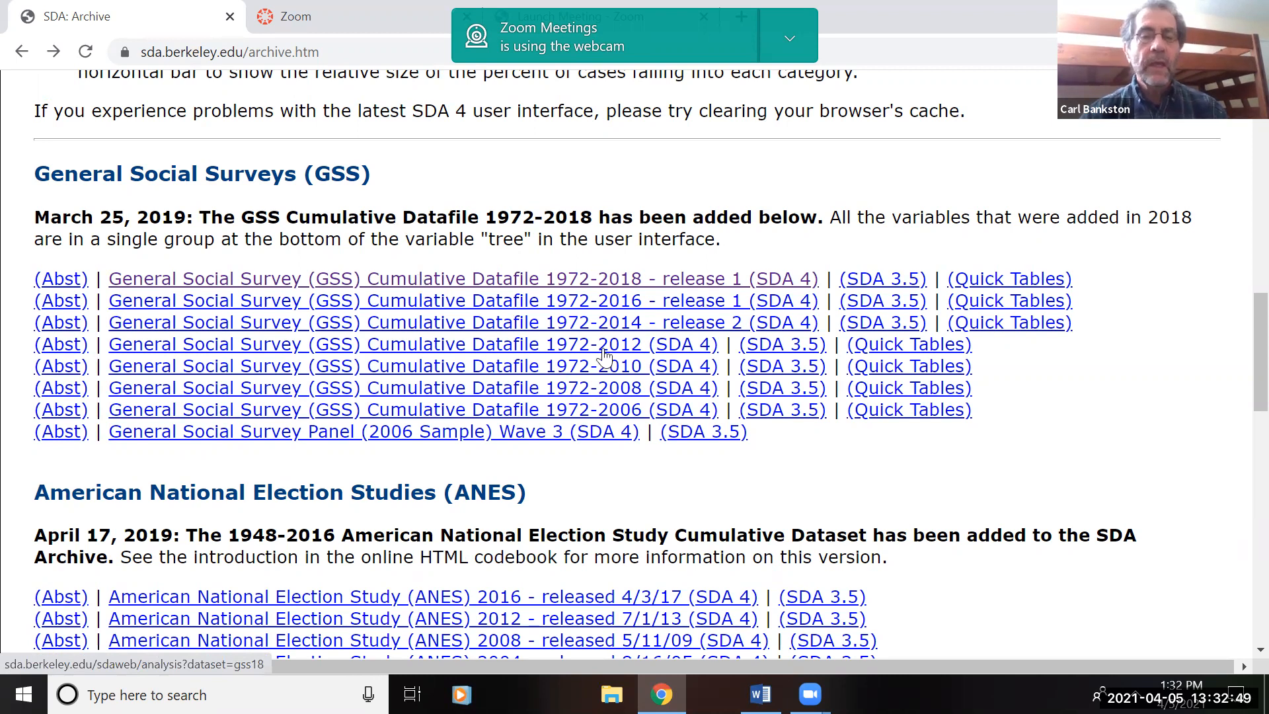
click(488, 282)
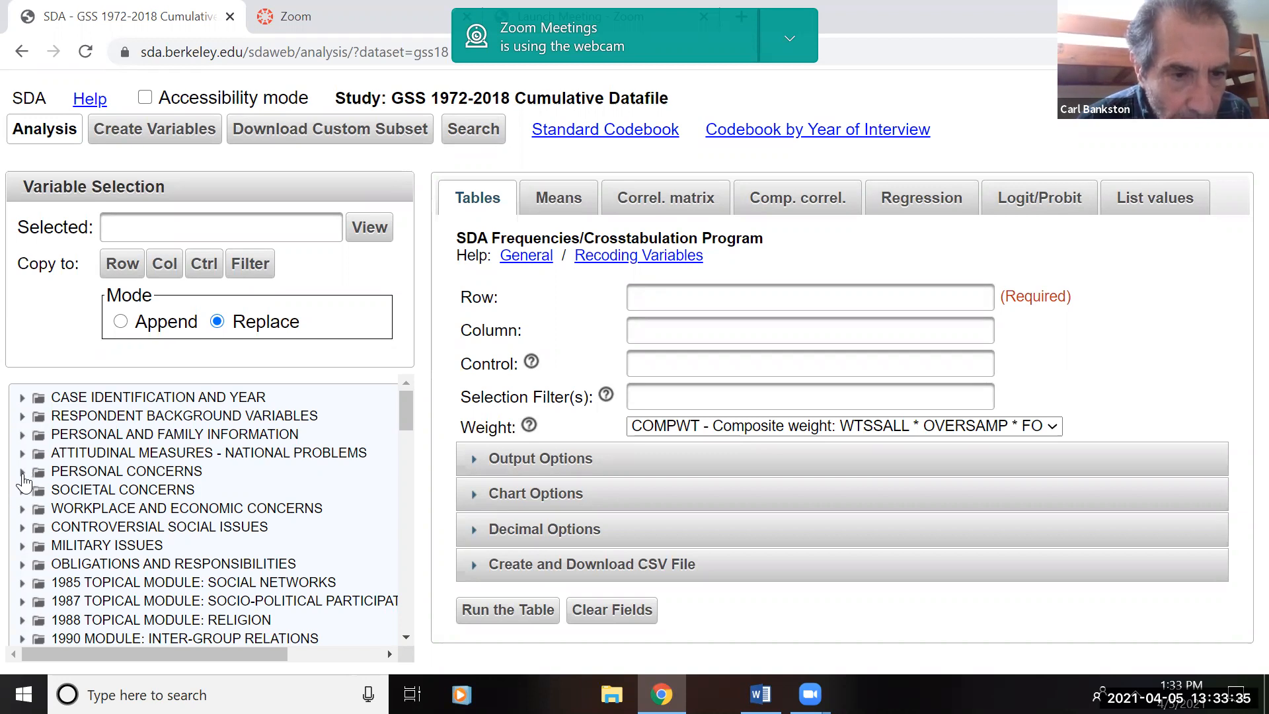
Expand the Health and Happiness group under PERSONAL CONCERNS in the variable tree
click(23, 473)
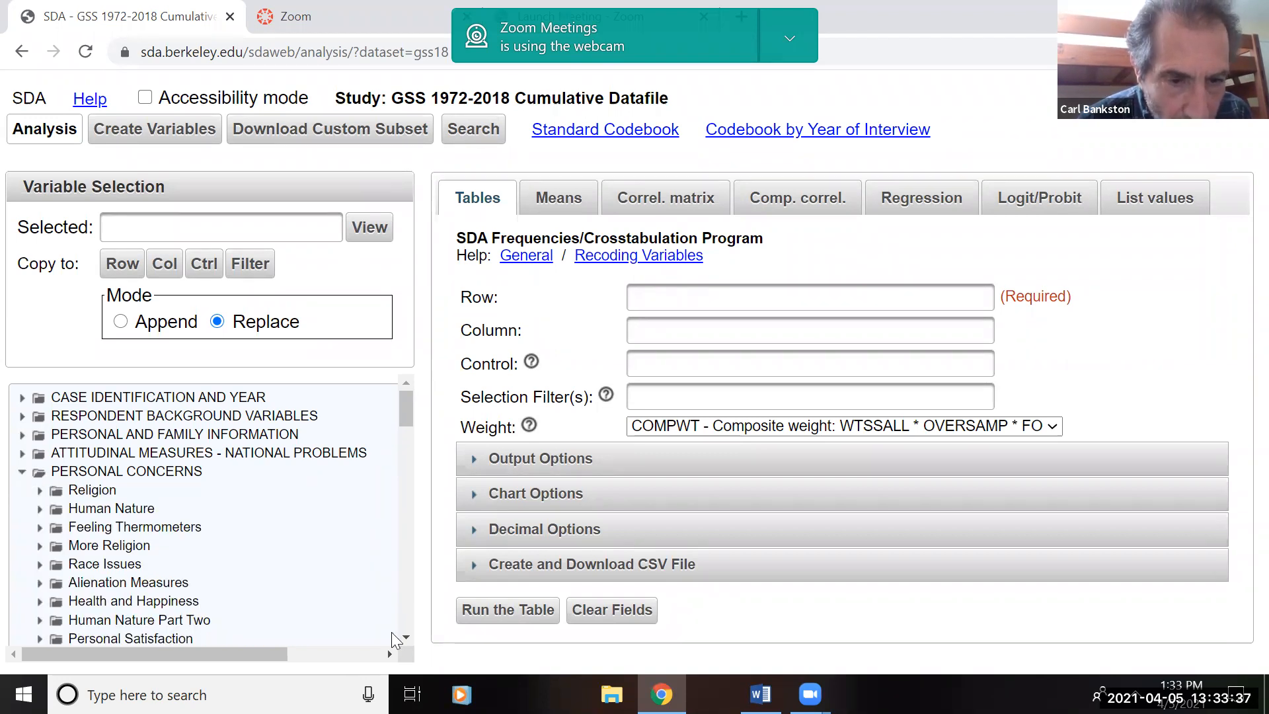
click(405, 639)
click(405, 639)
click(405, 638)
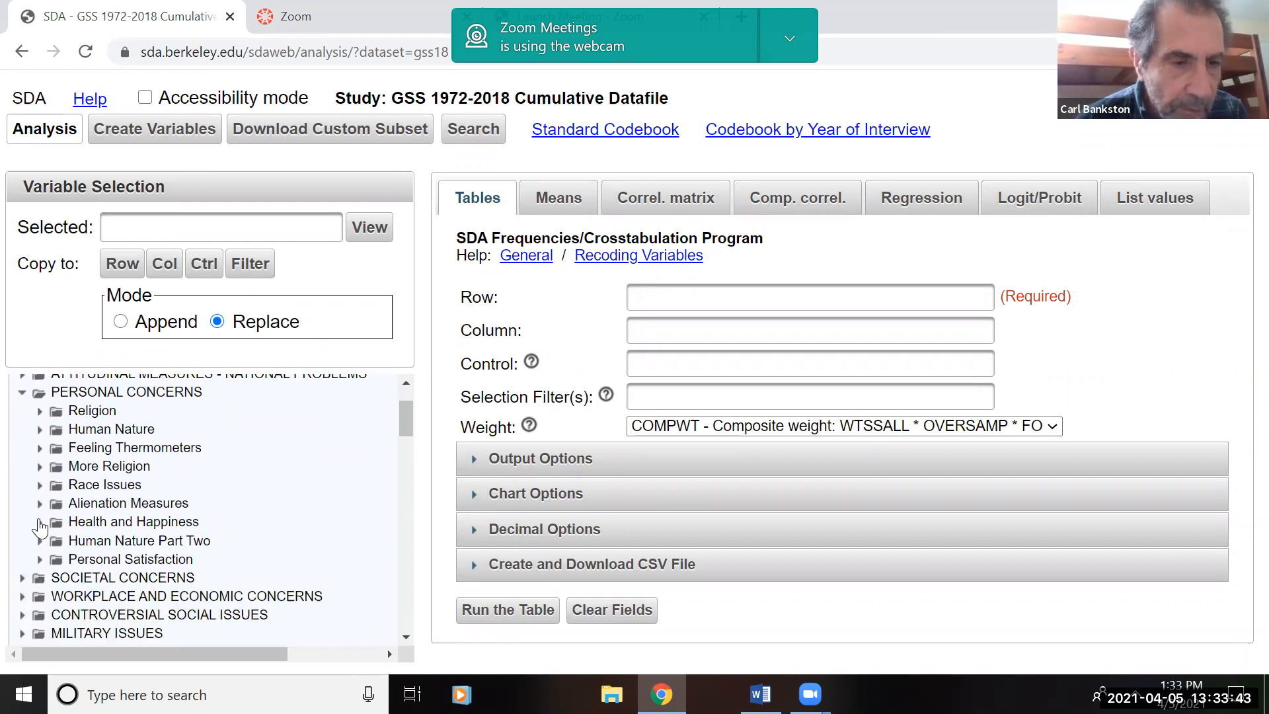
click(40, 522)
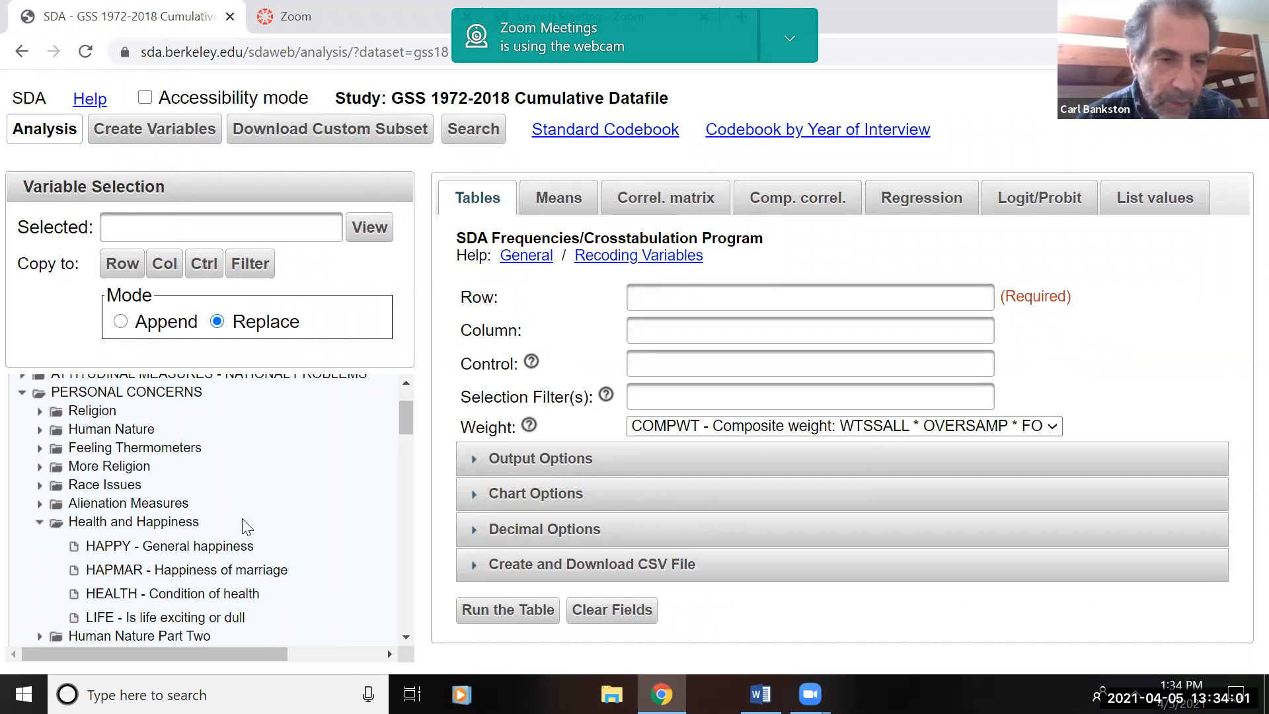
Select the HAPPY - General happiness variable, view its description, and return to the analysis form
click(223, 549)
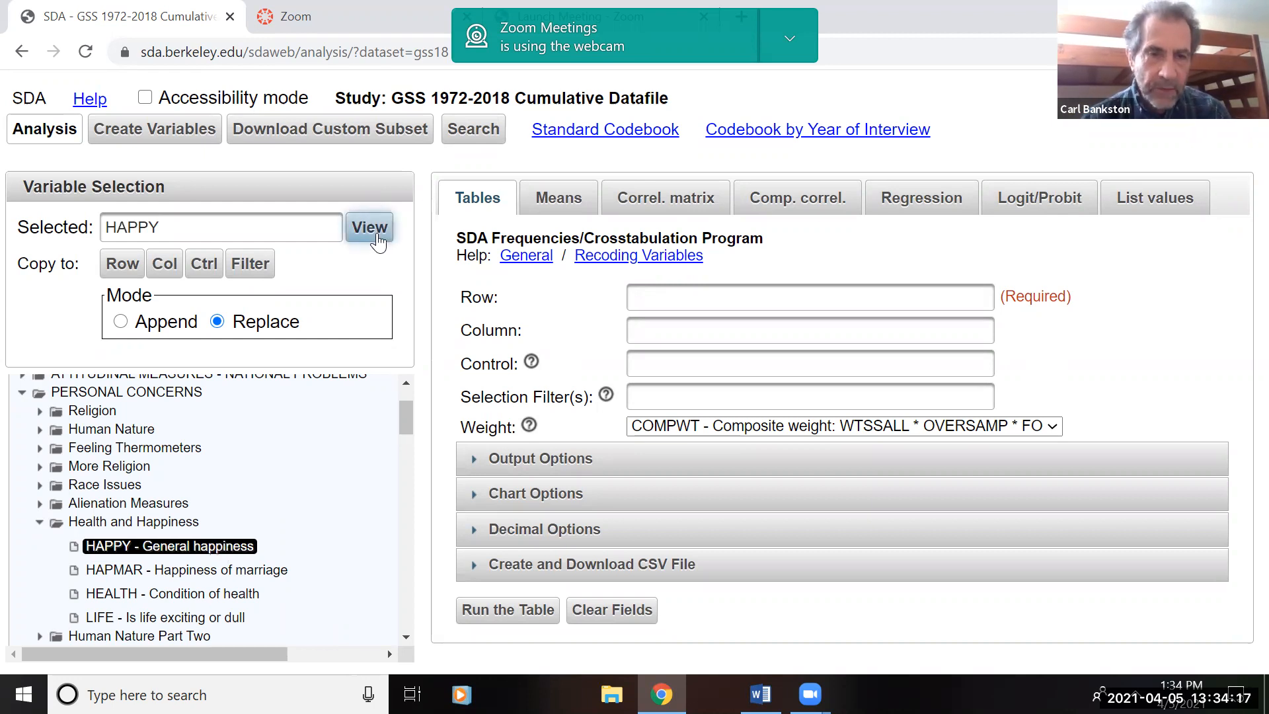
click(376, 233)
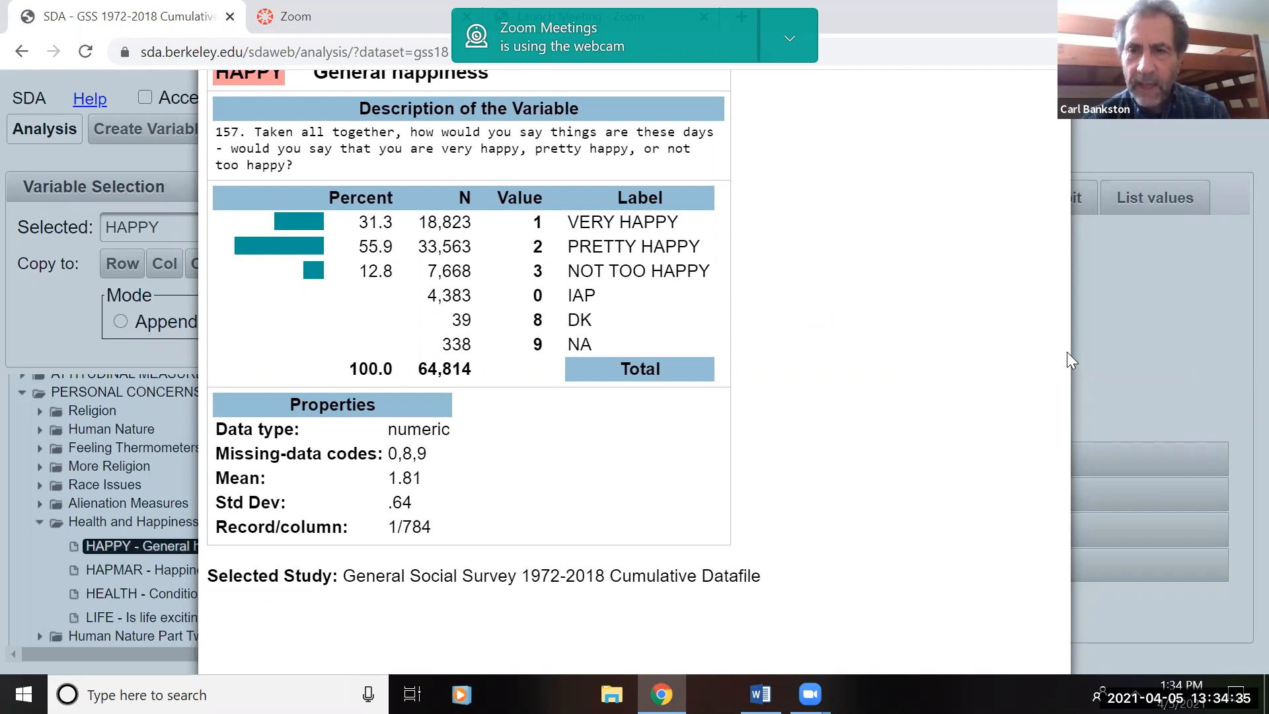
click(1217, 347)
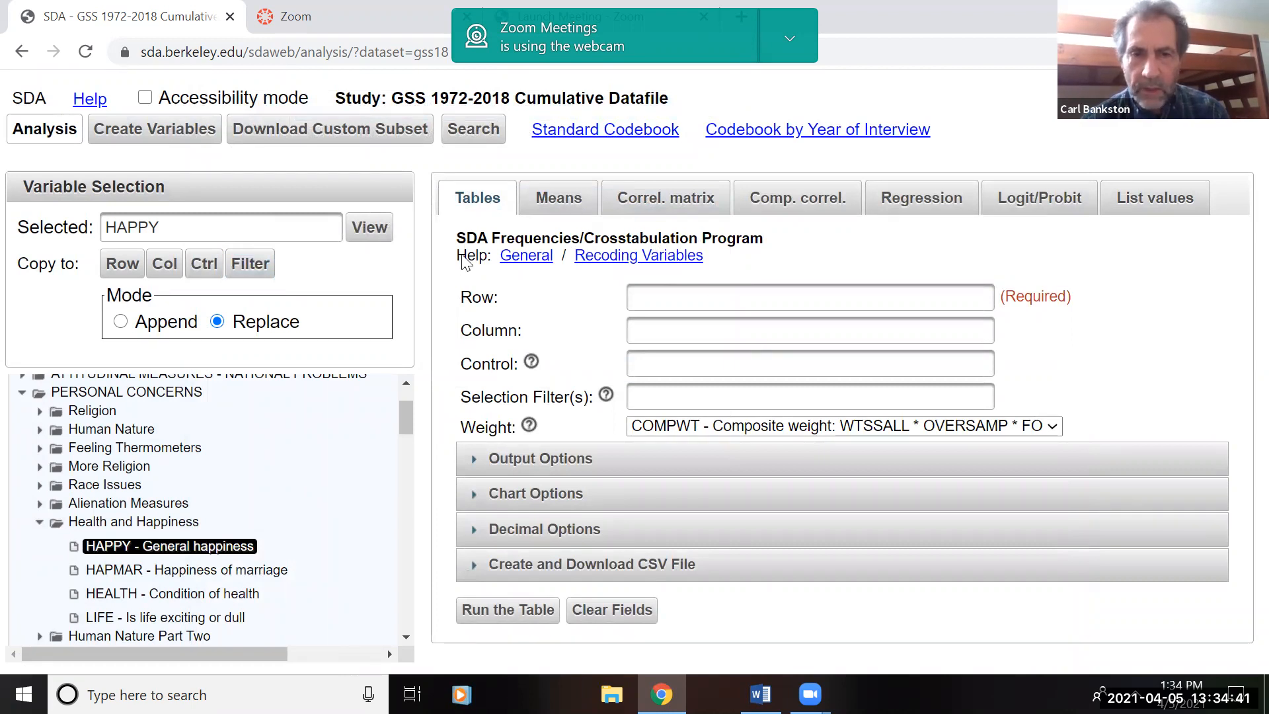
Assign HAPPY as the row variable, run the table, and review its frequency distribution
click(125, 278)
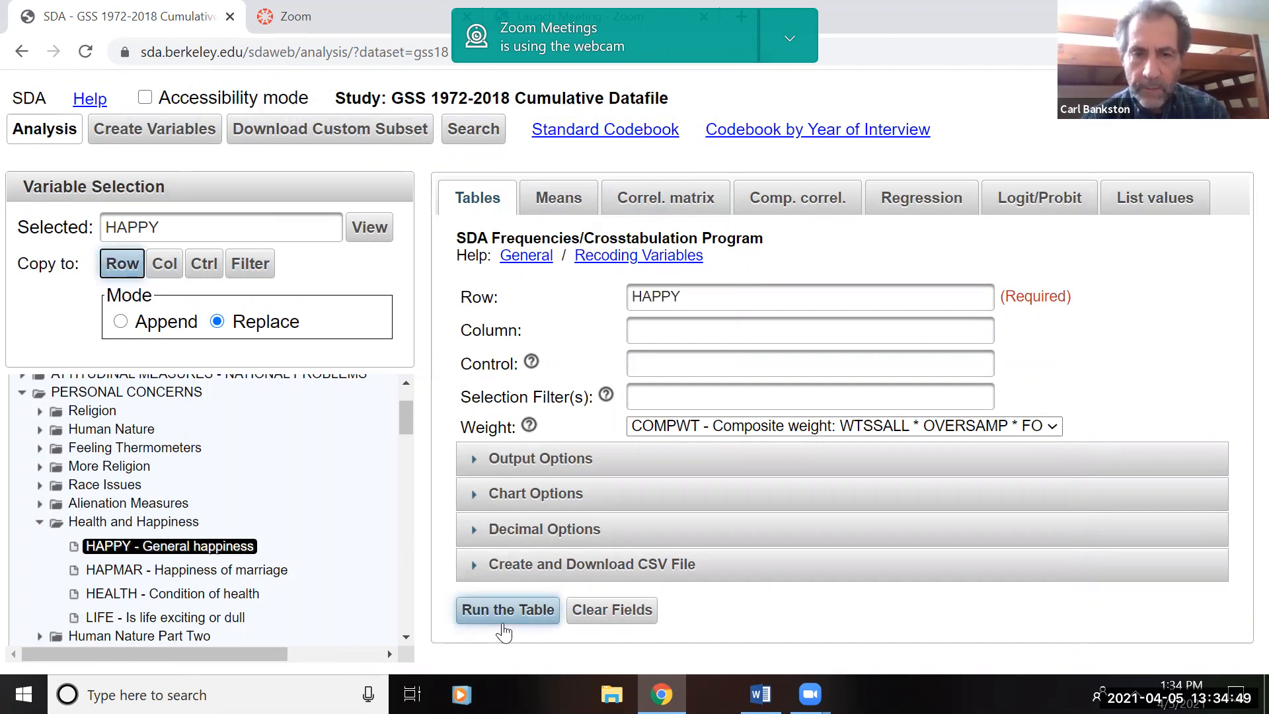
click(505, 610)
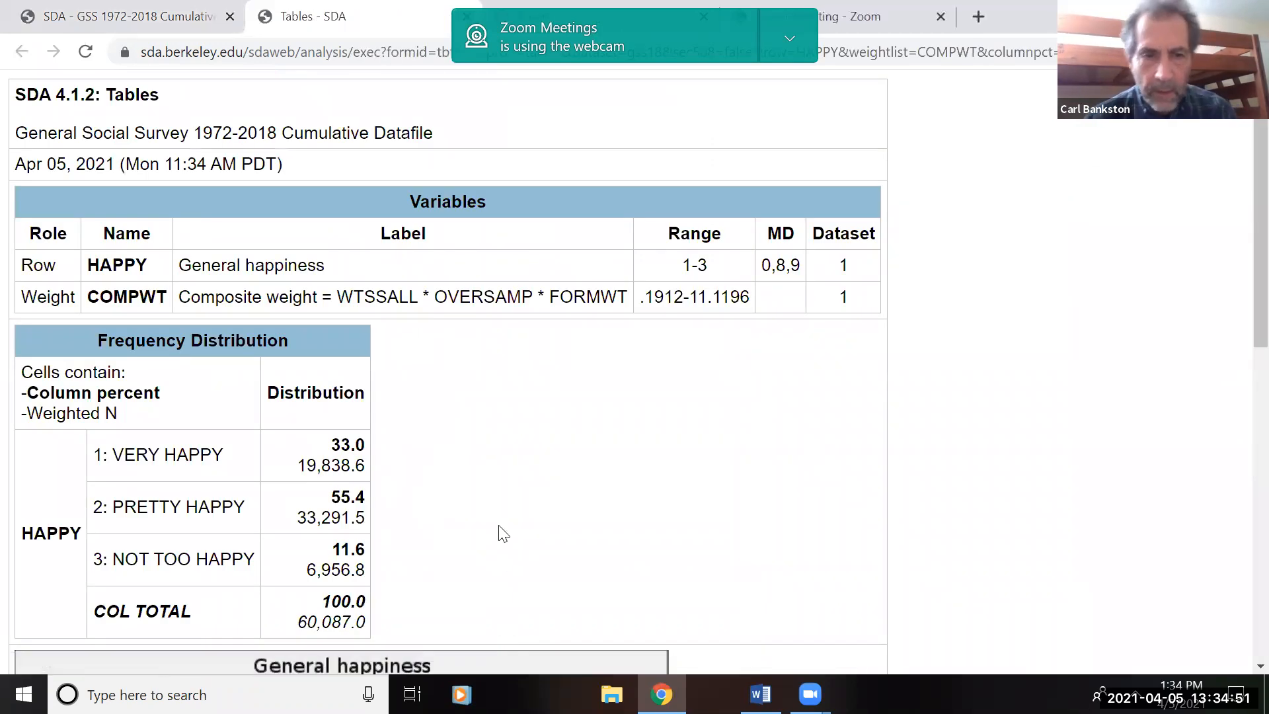
scroll(1240, 661, down, 1)
scroll(1240, 671, down, 1)
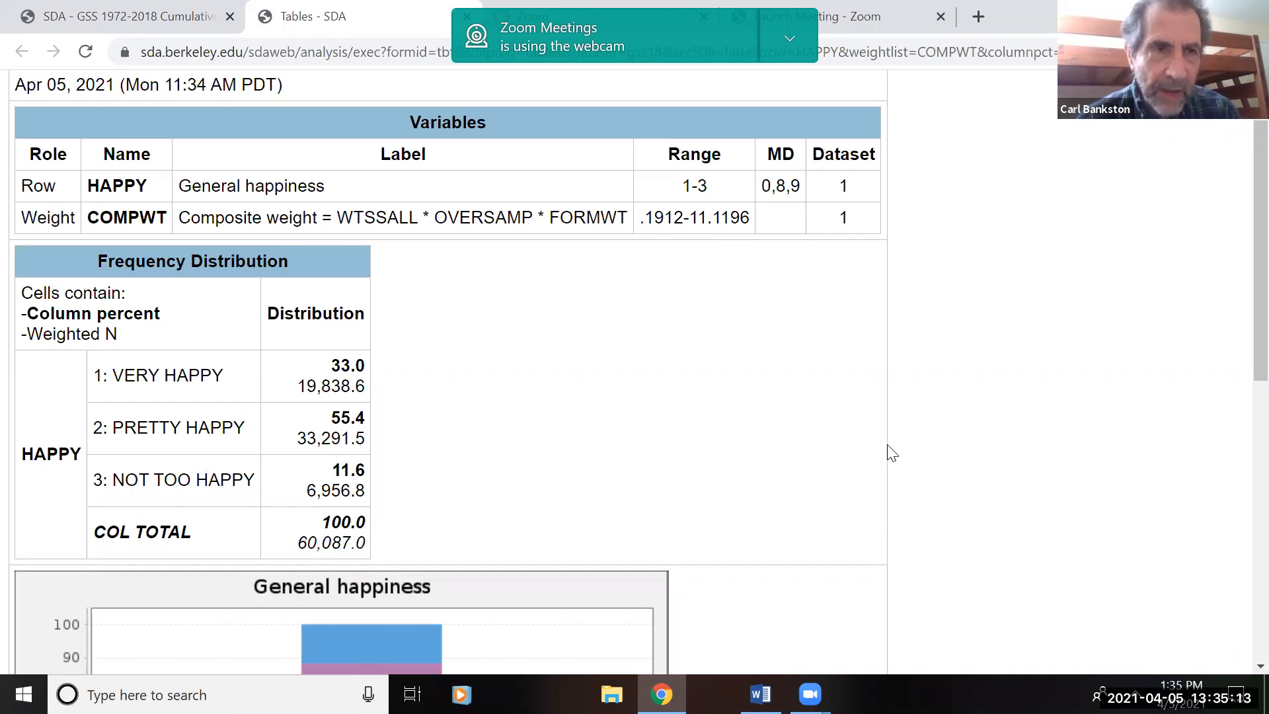
Return to the GSS analysis form and expand RESPONDENT BACKGROUND VARIABLES to browse its subgroups
click(143, 17)
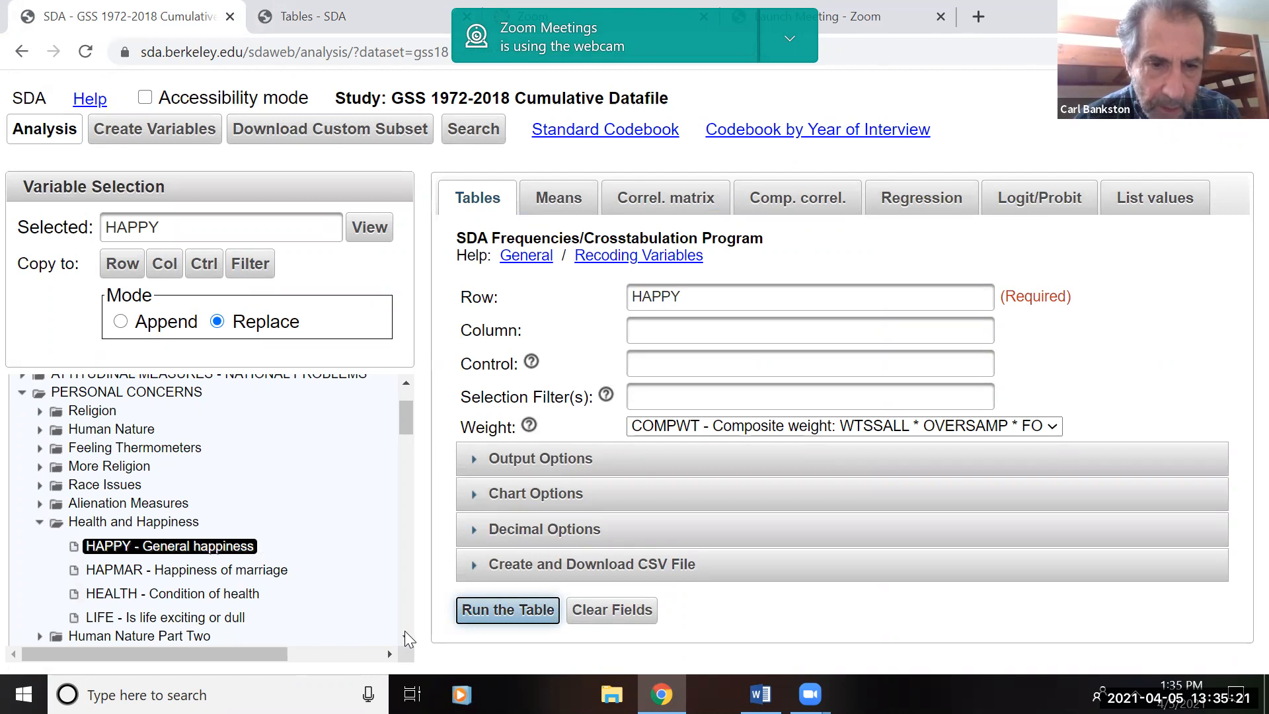
scroll(405, 635, down, 3)
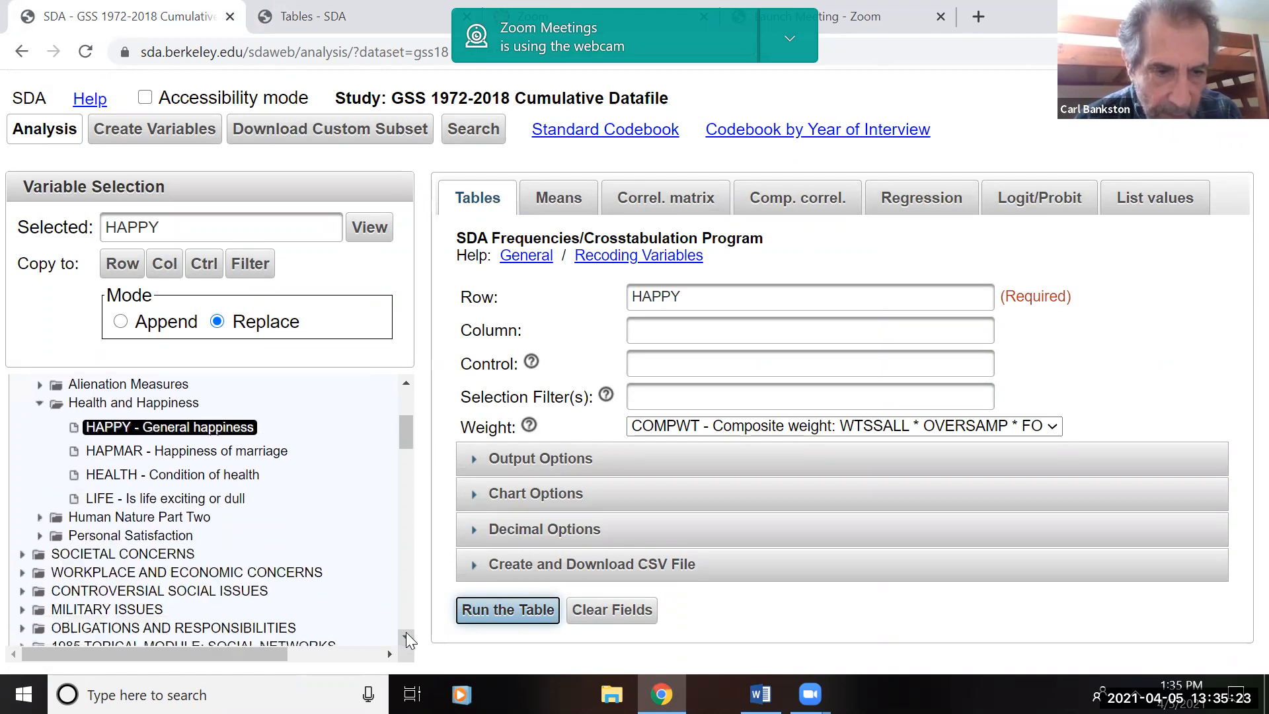
click(404, 401)
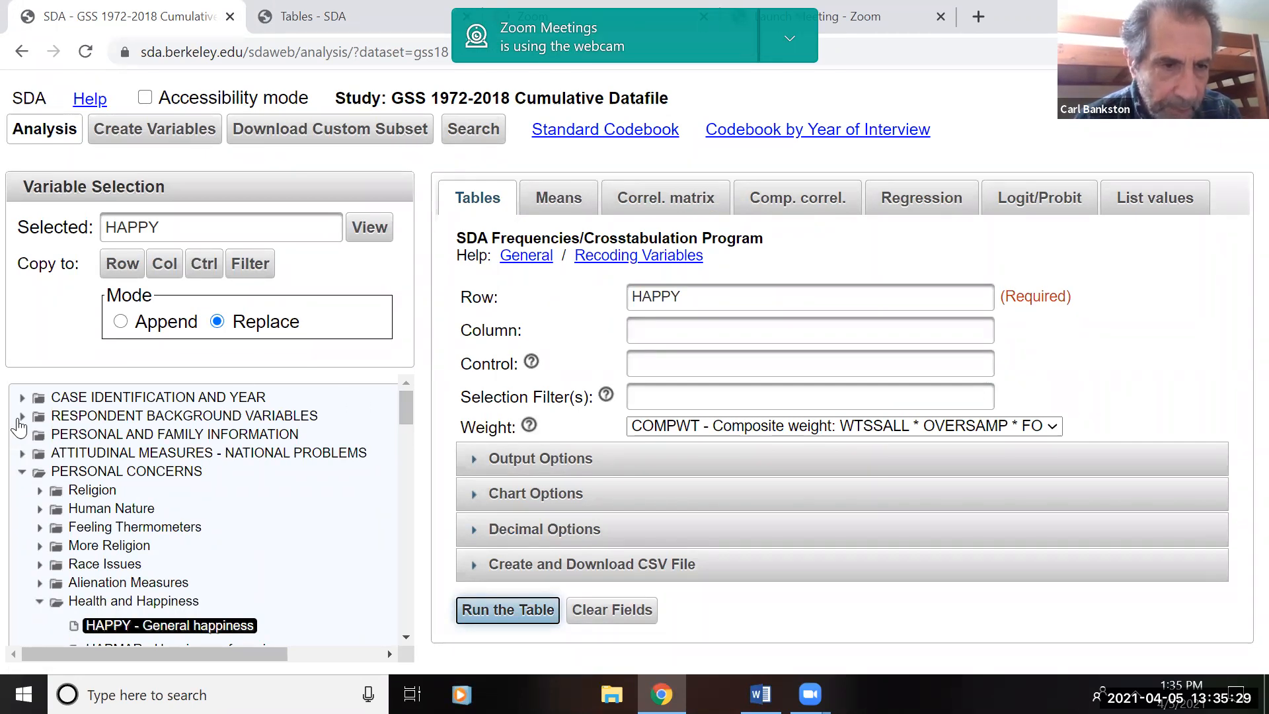
click(21, 416)
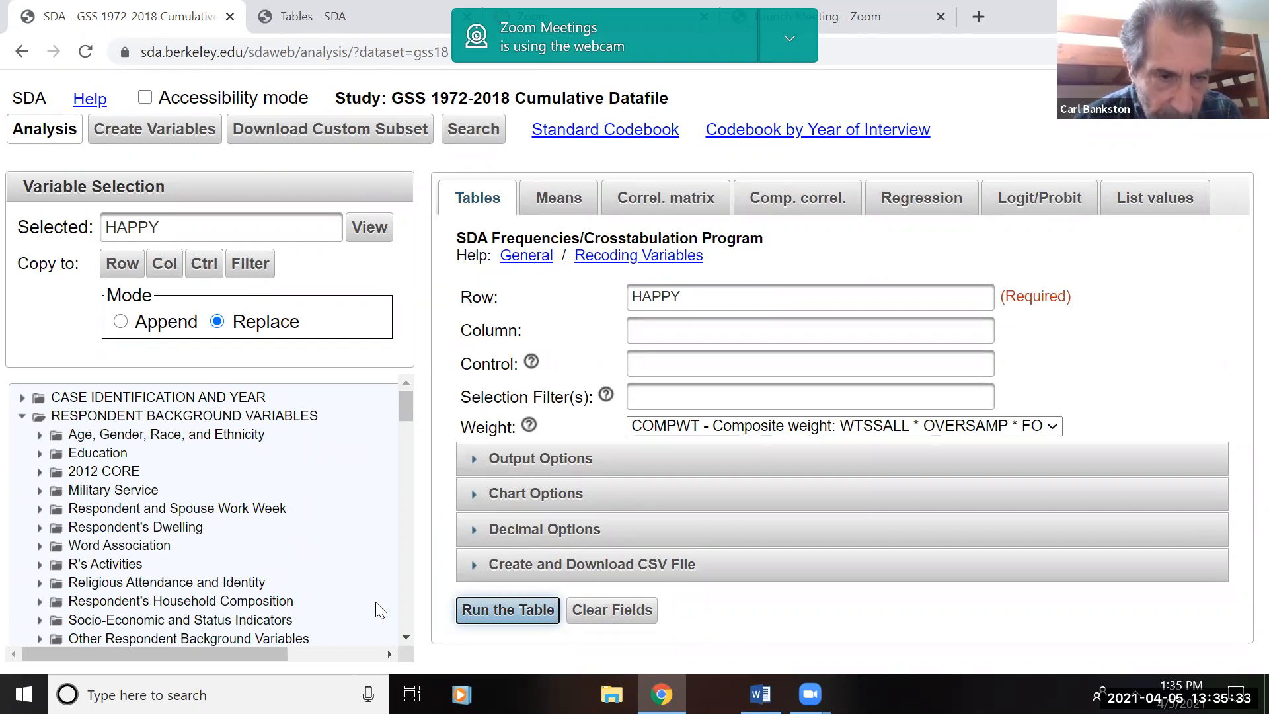
click(406, 637)
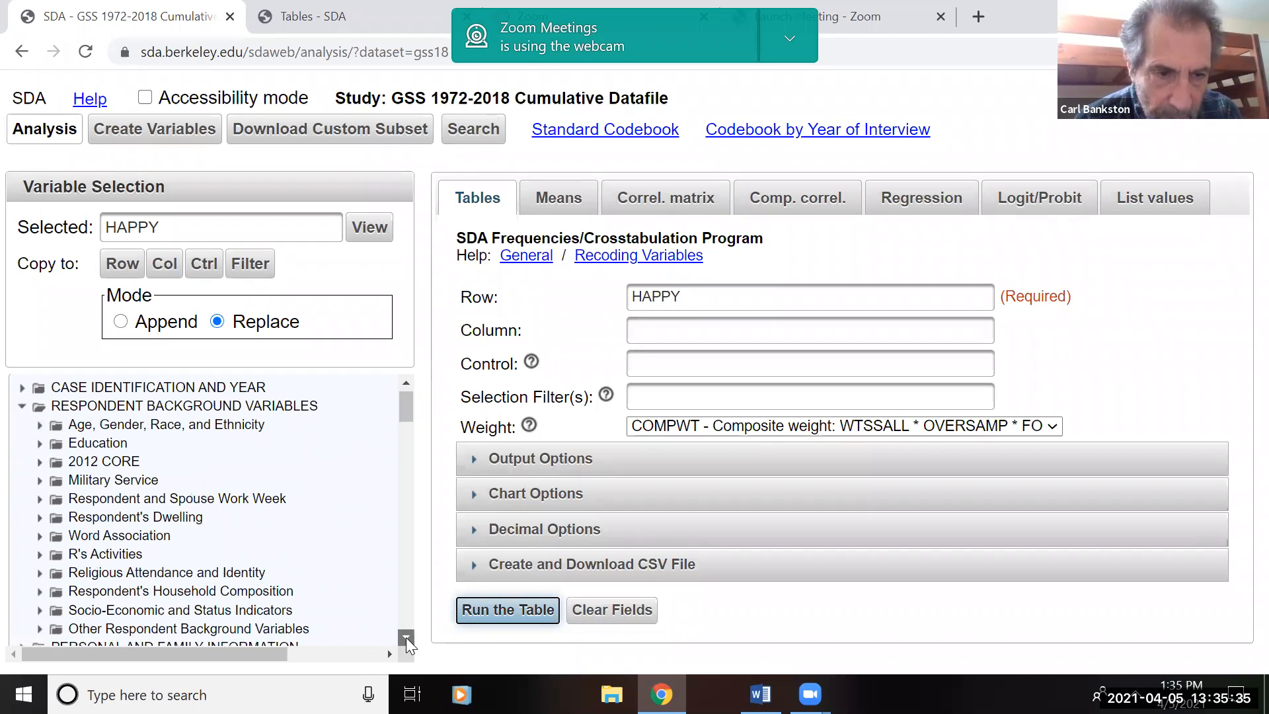
click(405, 637)
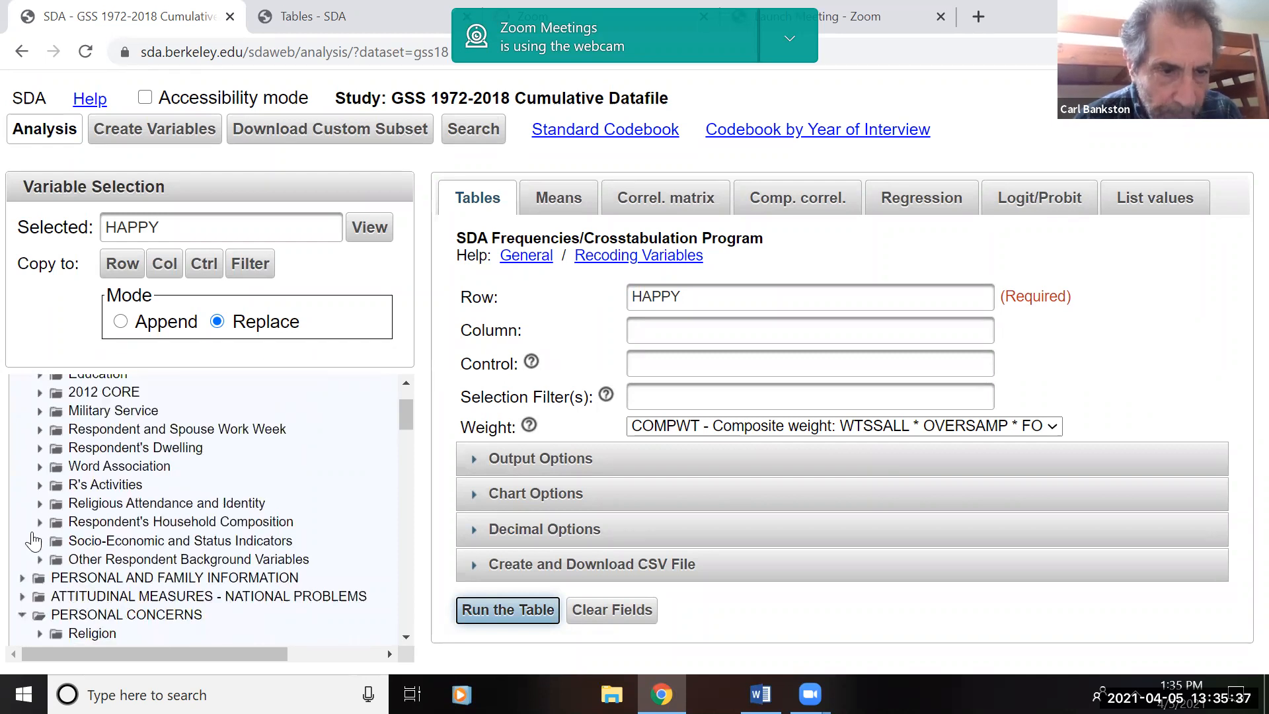
Assign MARITAL - Marital status, from the Marital Status group under PERSONAL AND FAMILY INFORMATION, as the column variable
click(20, 578)
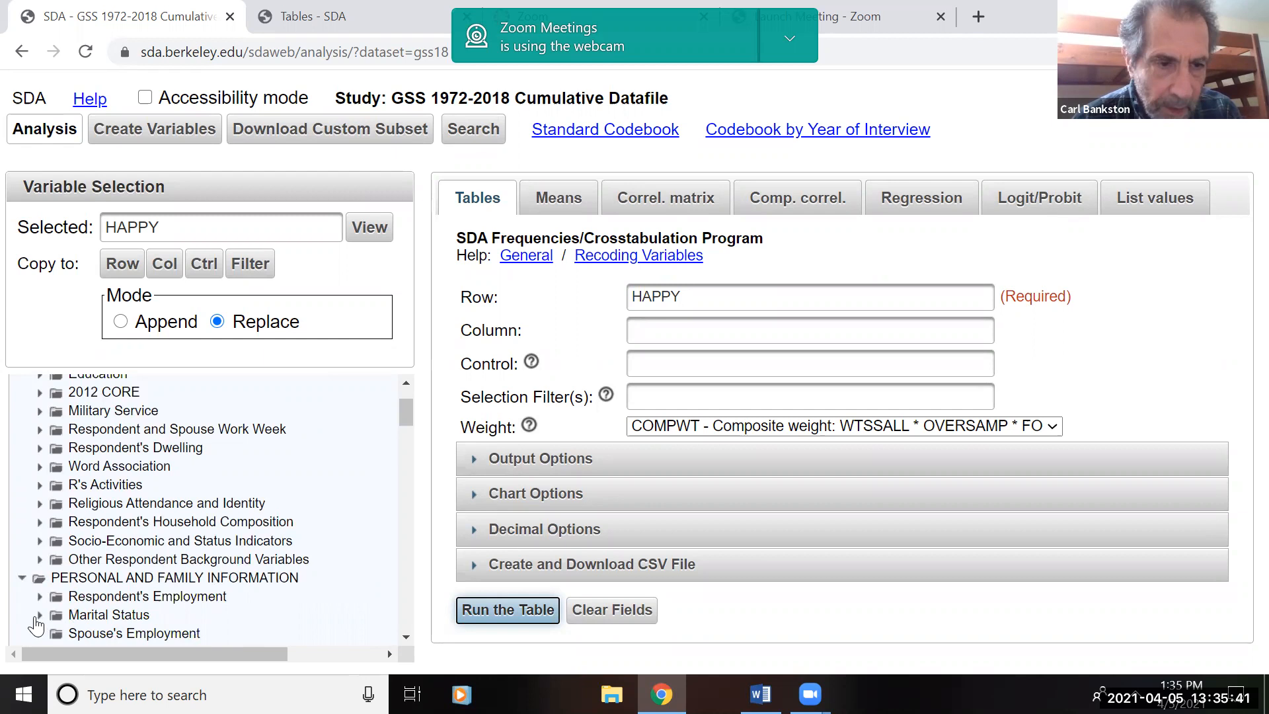
click(38, 616)
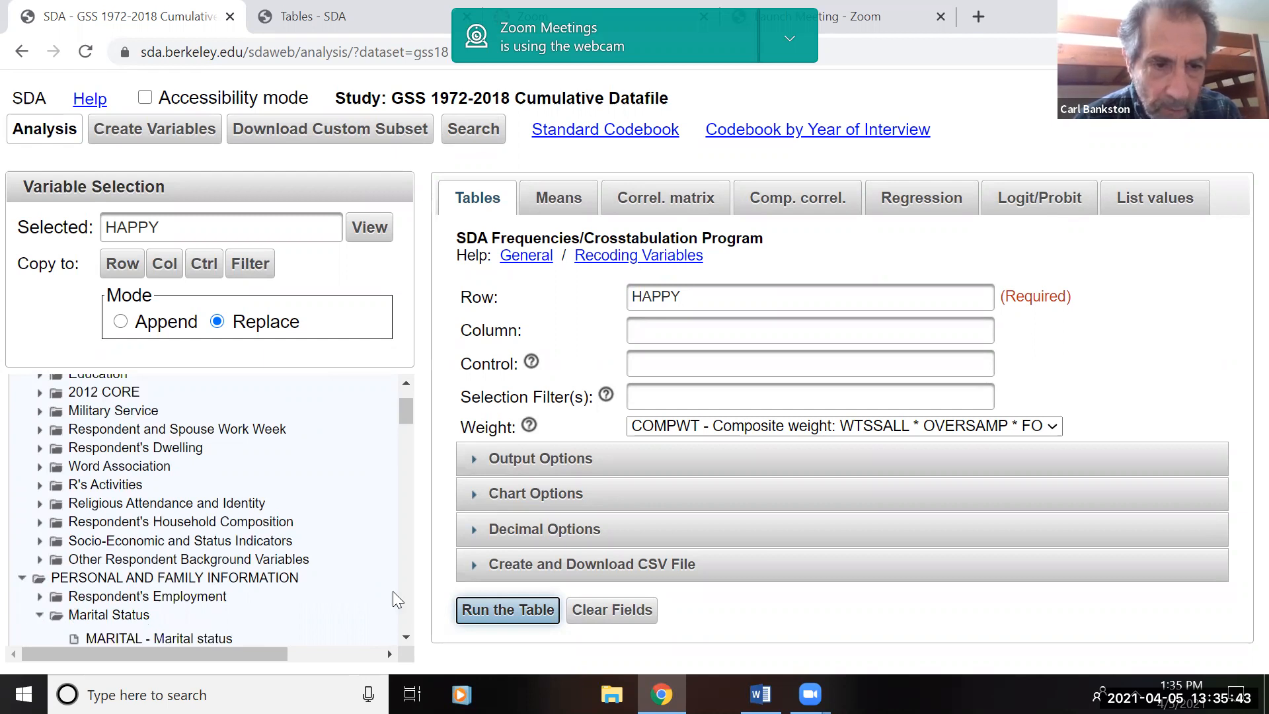
click(408, 639)
click(408, 639)
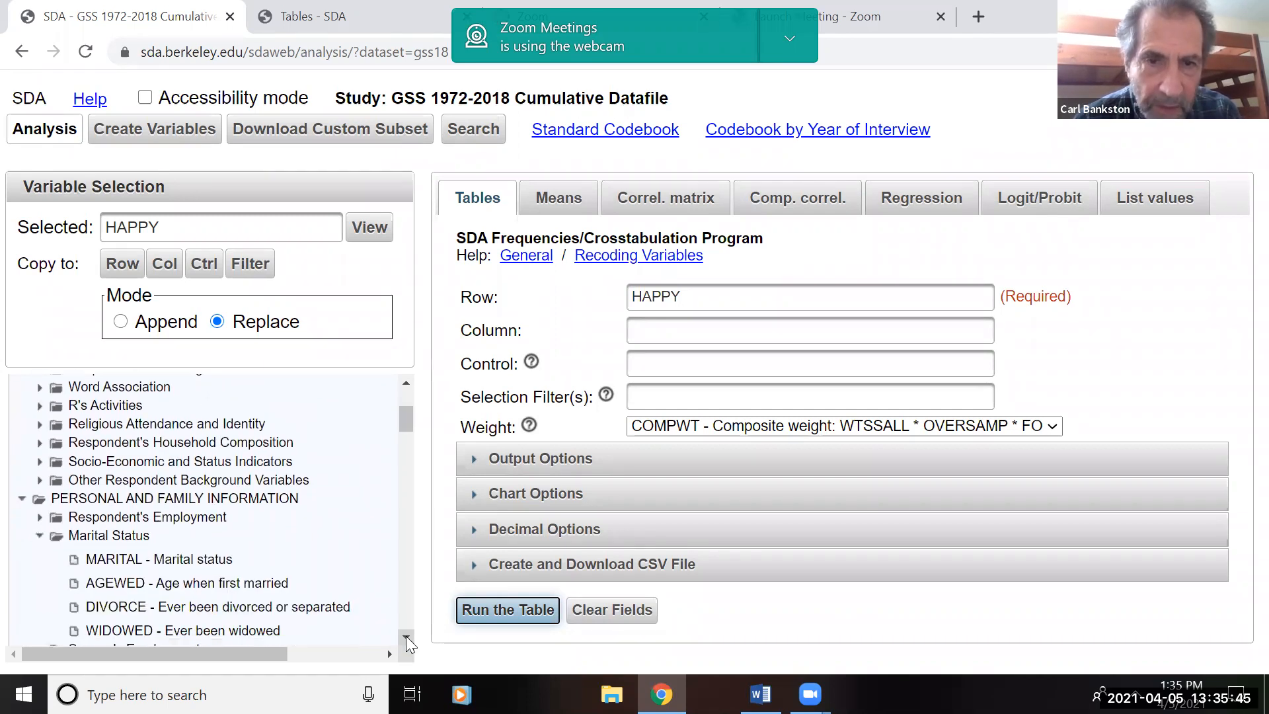
click(407, 638)
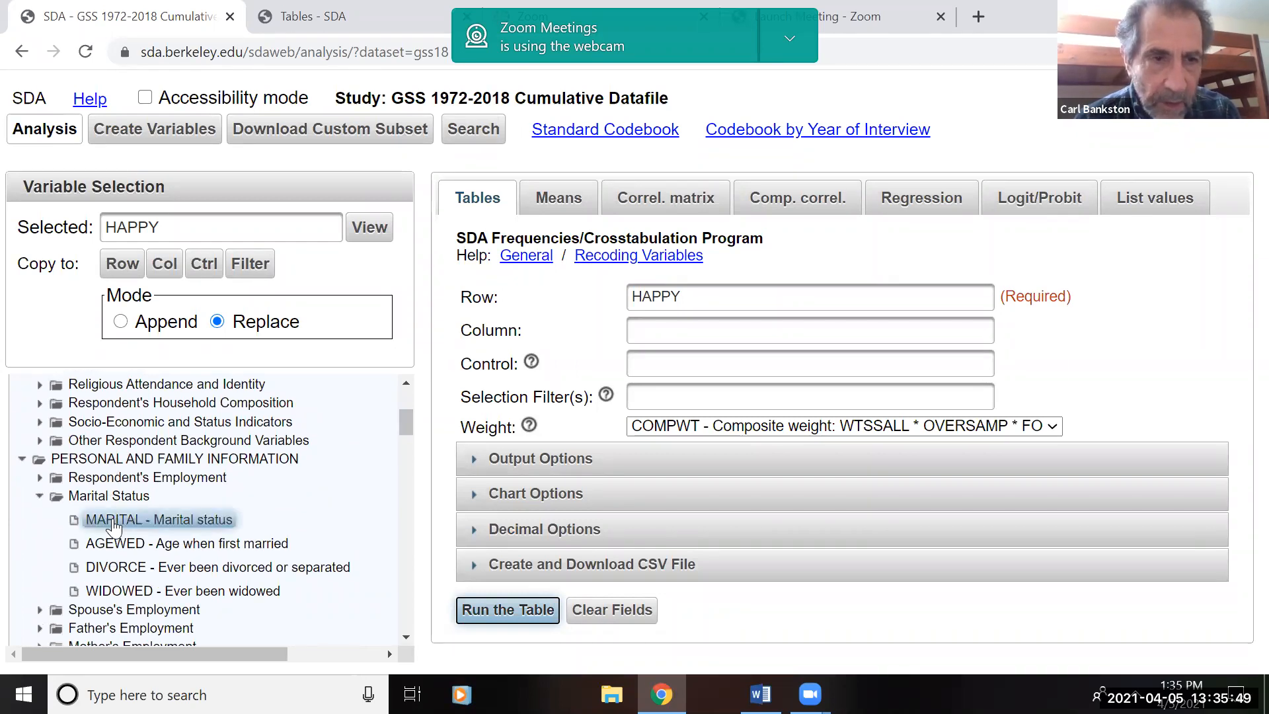
click(113, 522)
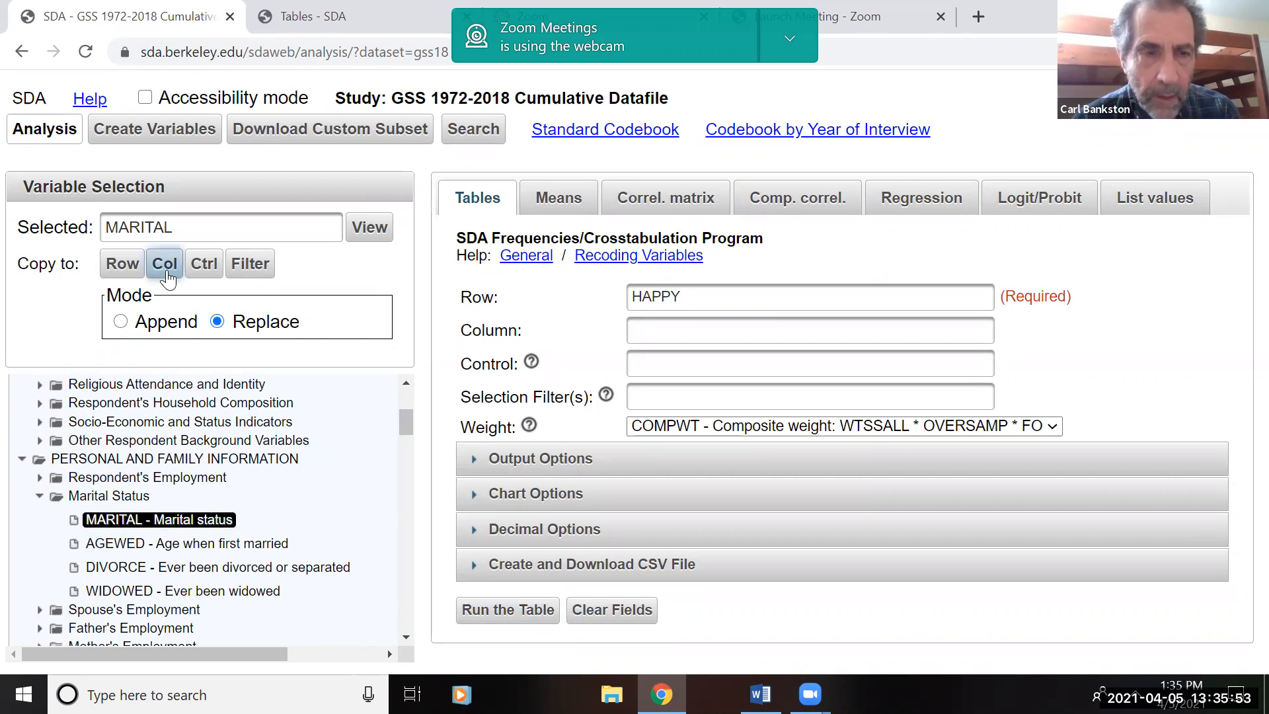
click(165, 263)
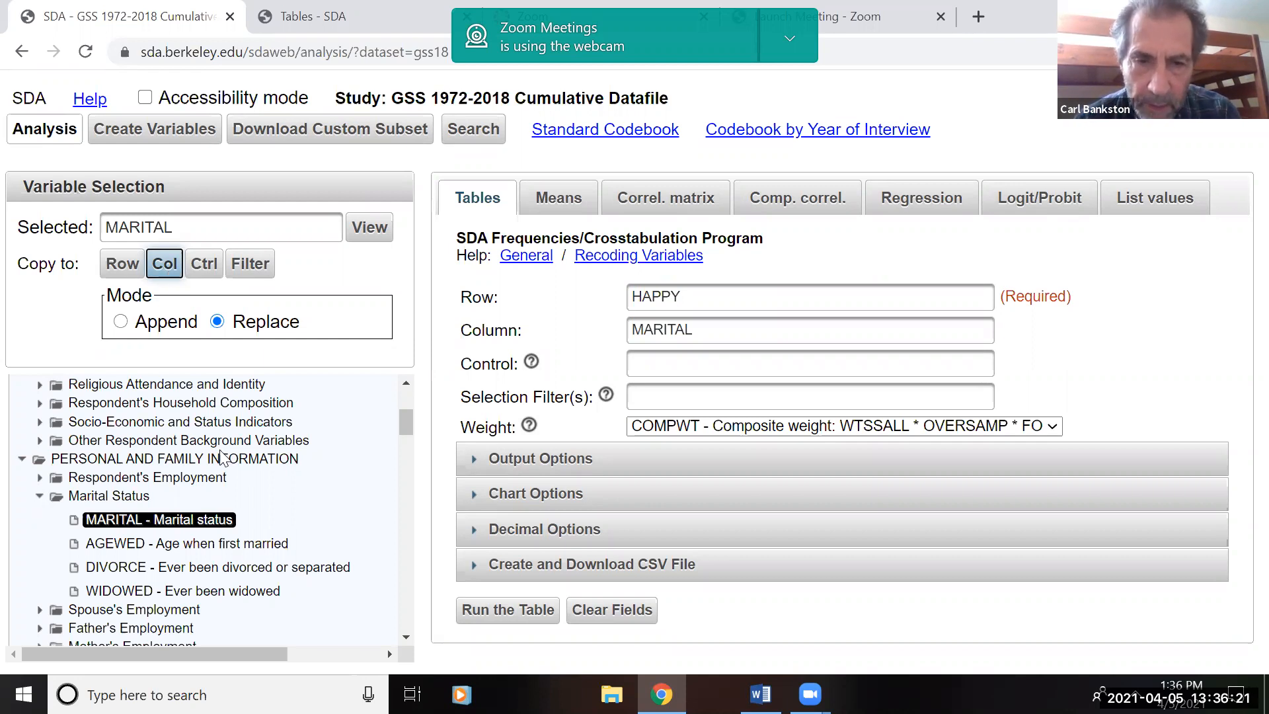
Expand the output options to check the cell contents settings and run the crosstabulation of HAPPY by MARITAL
click(483, 466)
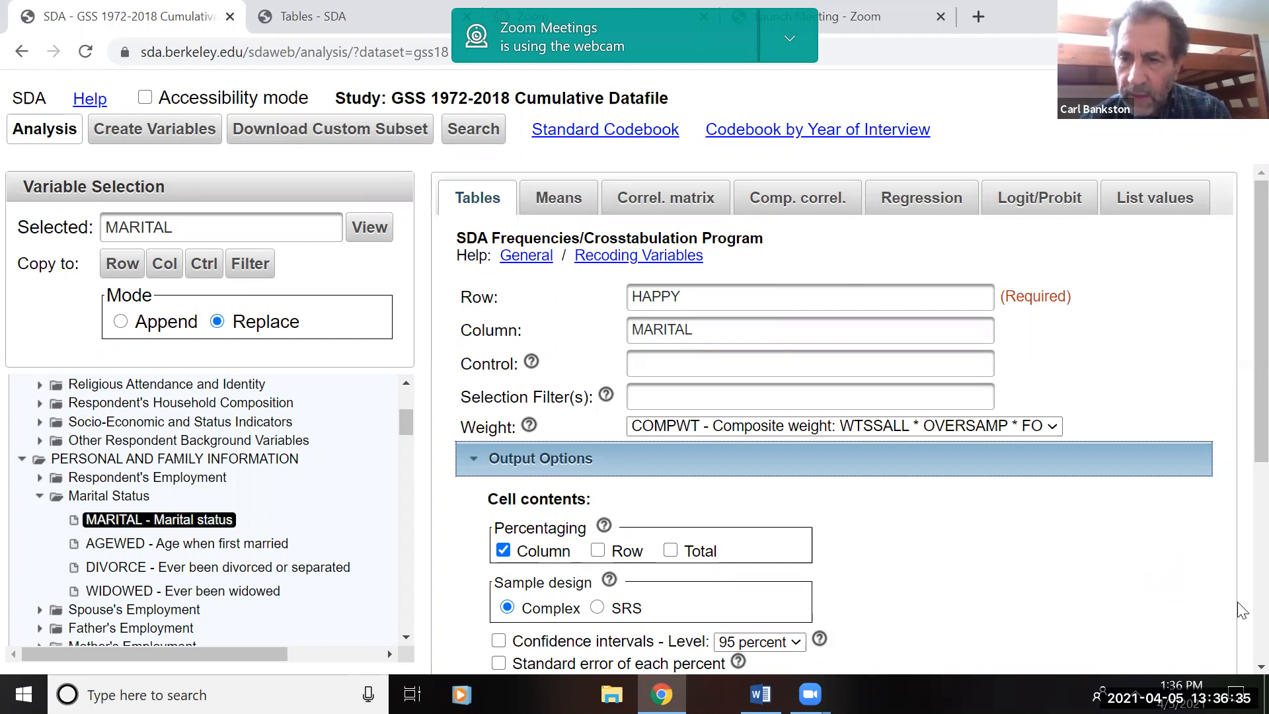
scroll(1241, 609, down, 5)
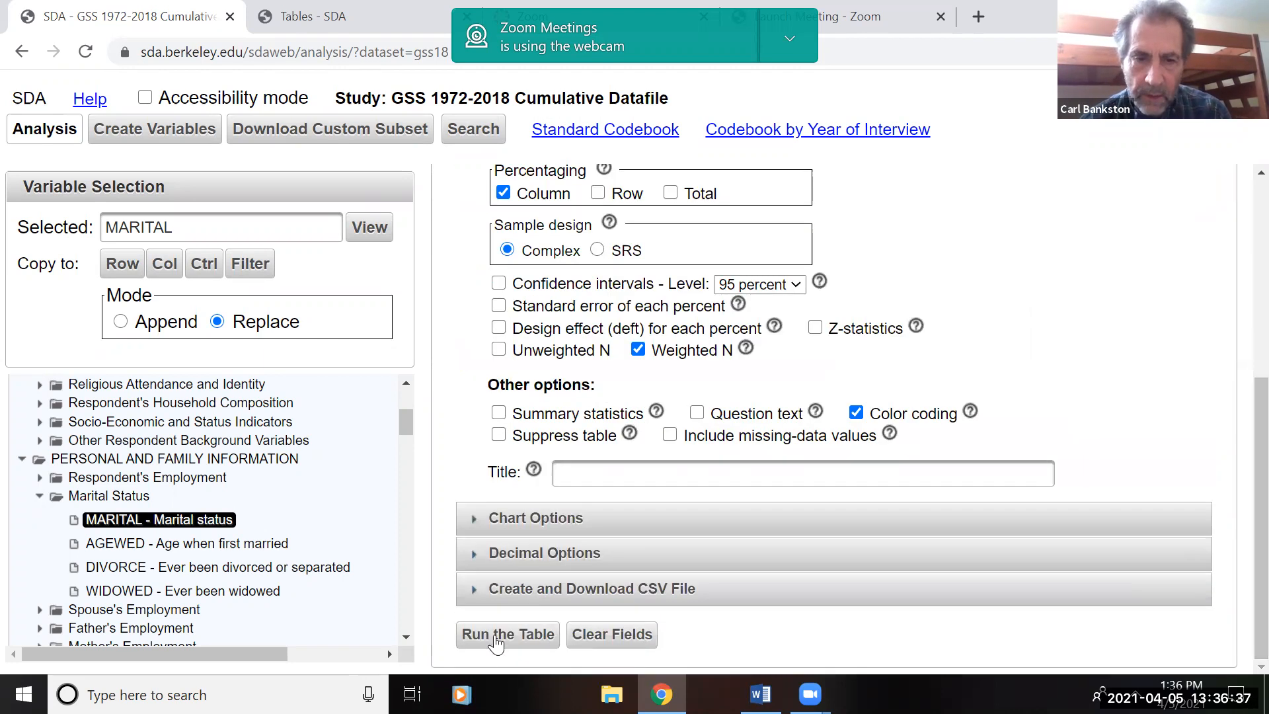
click(497, 634)
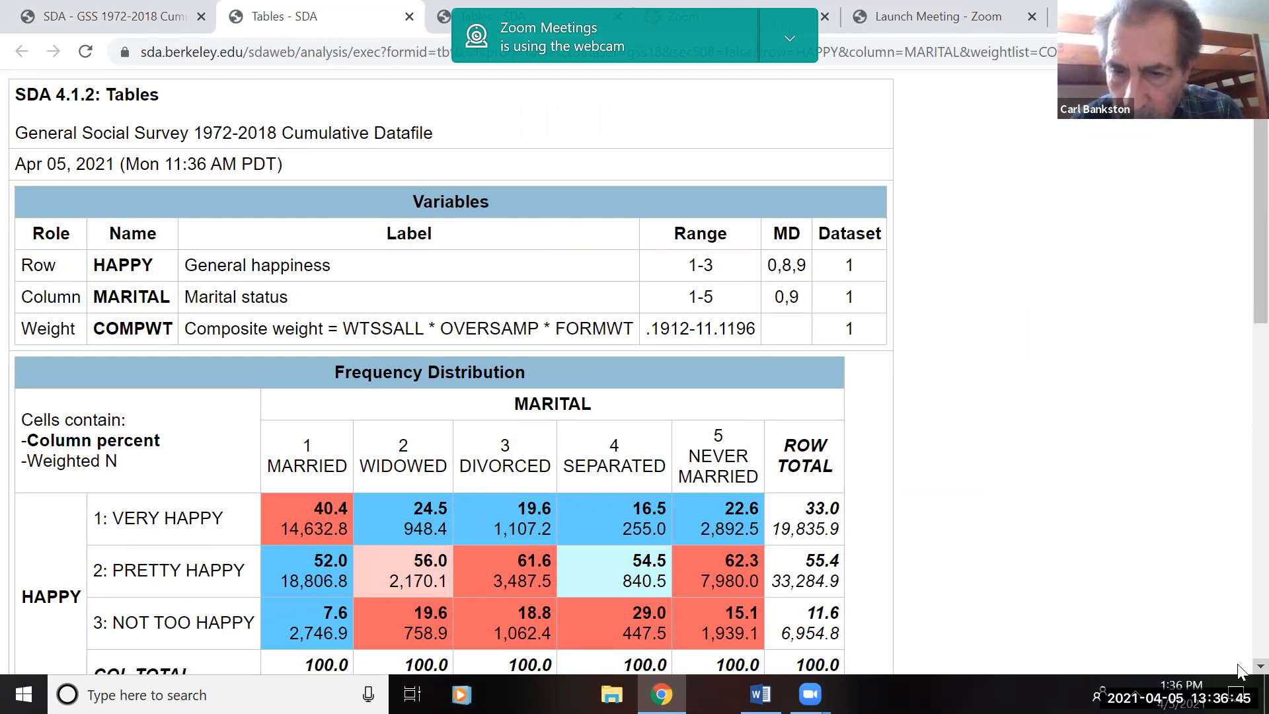
Return to the analysis form and assign SEX - Respondents sex, from the Age, Gender, Race, and Ethnicity group, as the control variable
scroll(1237, 671, down, 1)
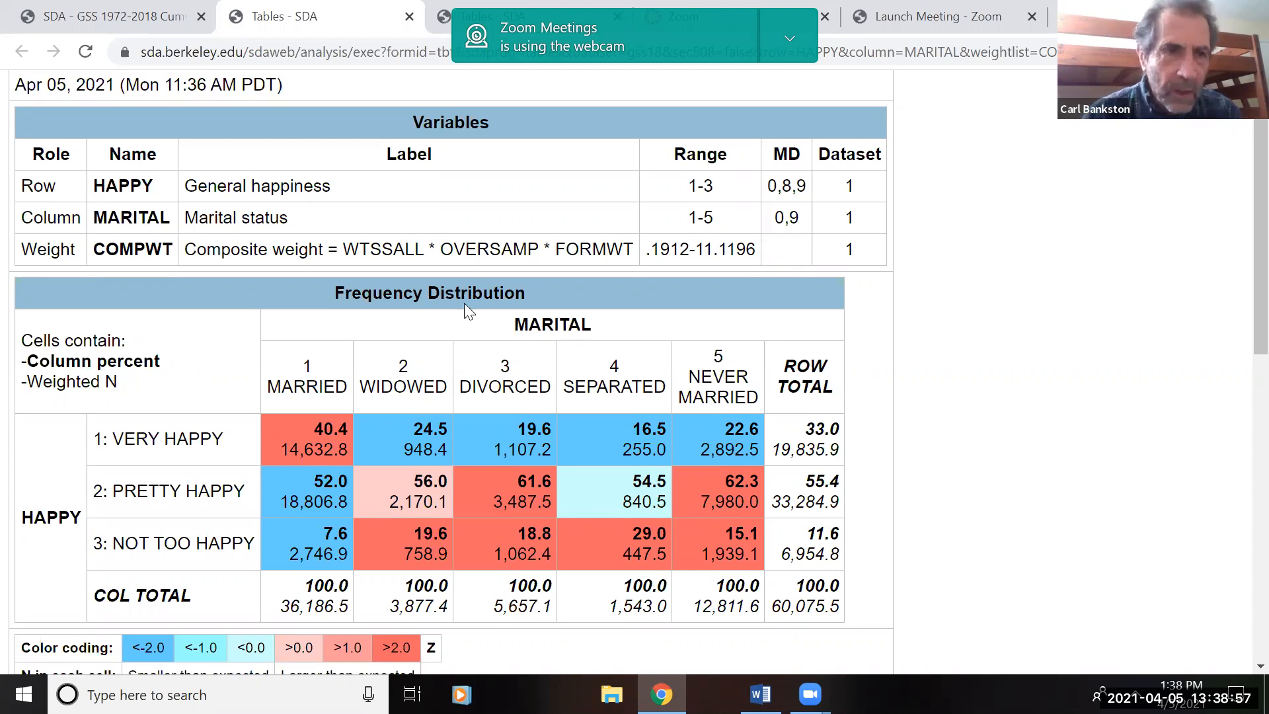
click(137, 24)
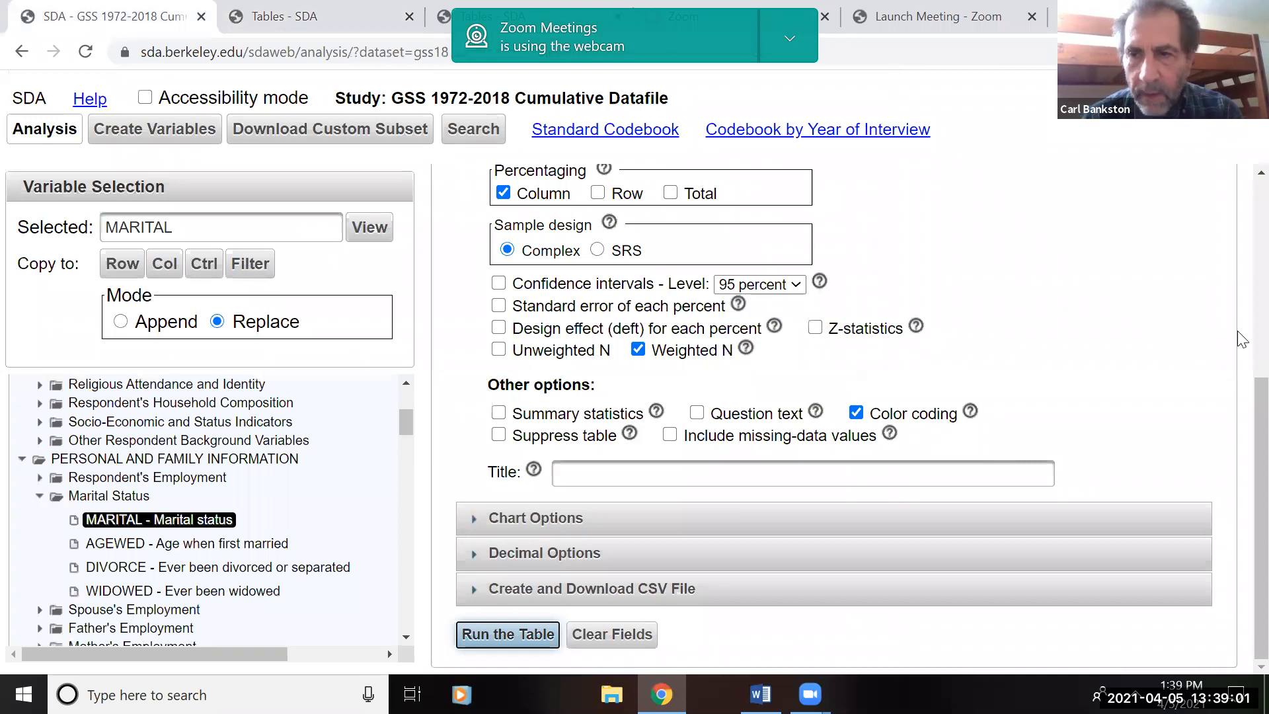
scroll(1241, 316, up, 5)
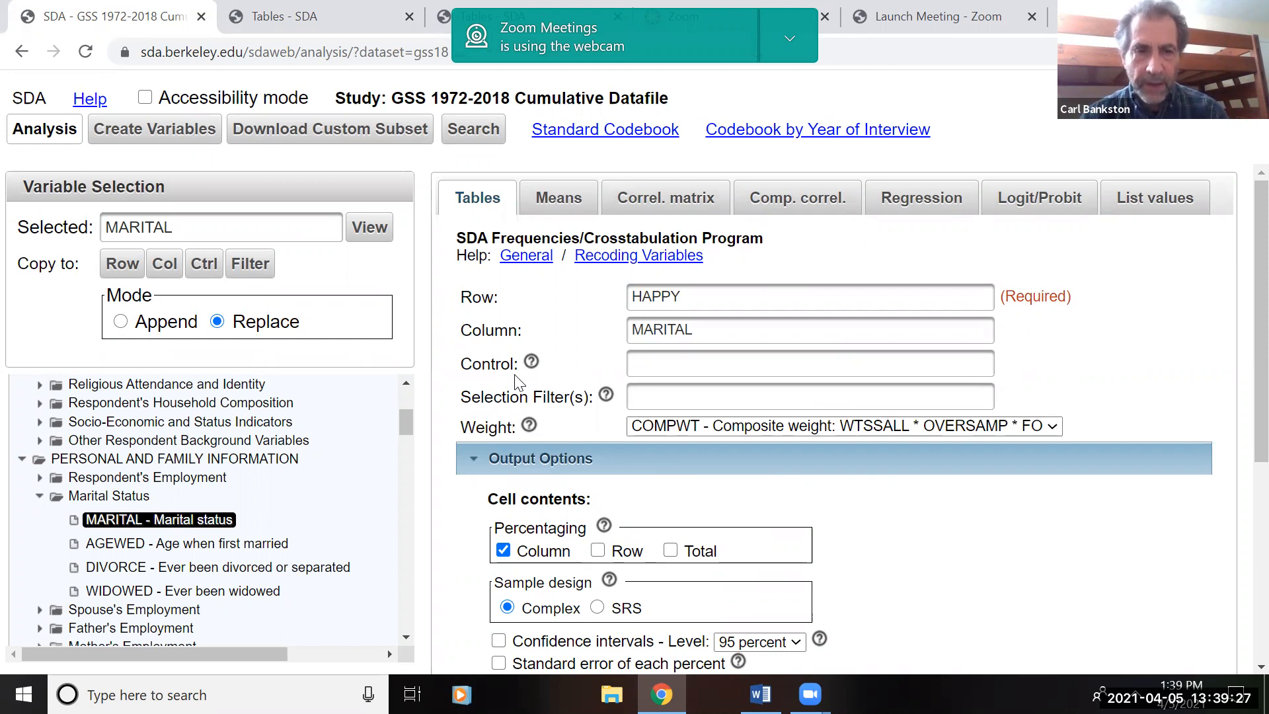
click(402, 386)
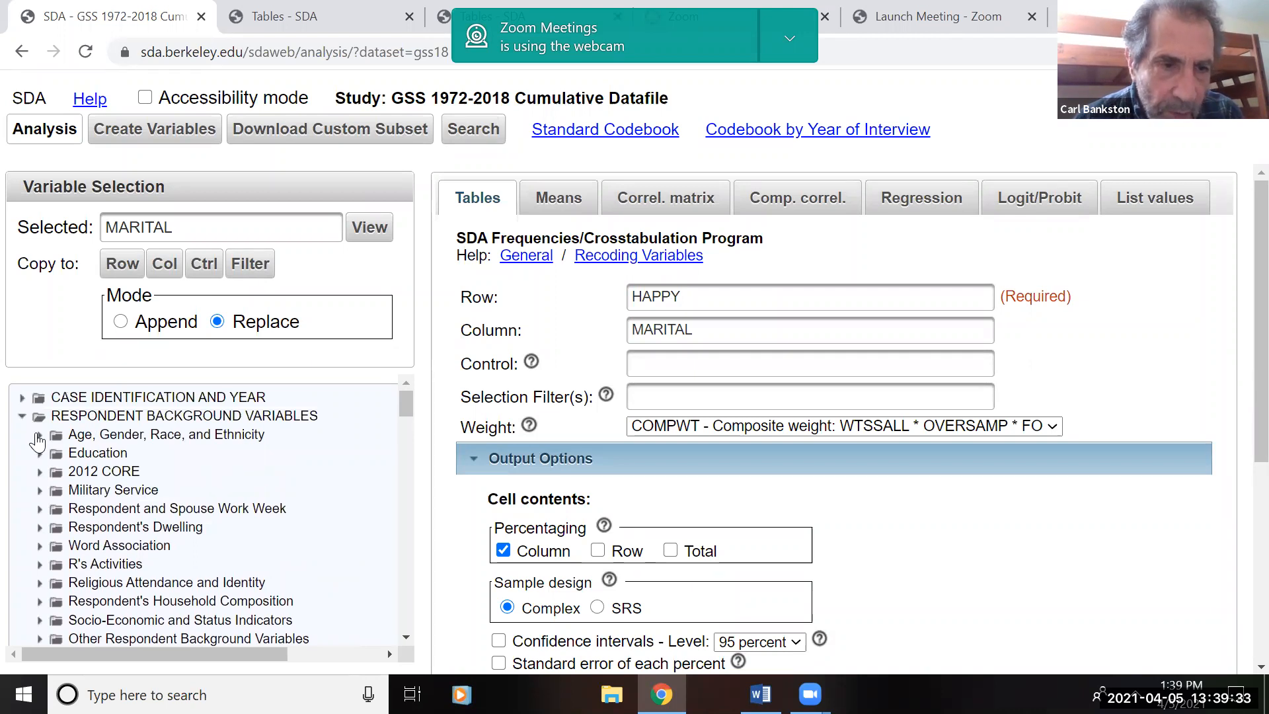
click(38, 436)
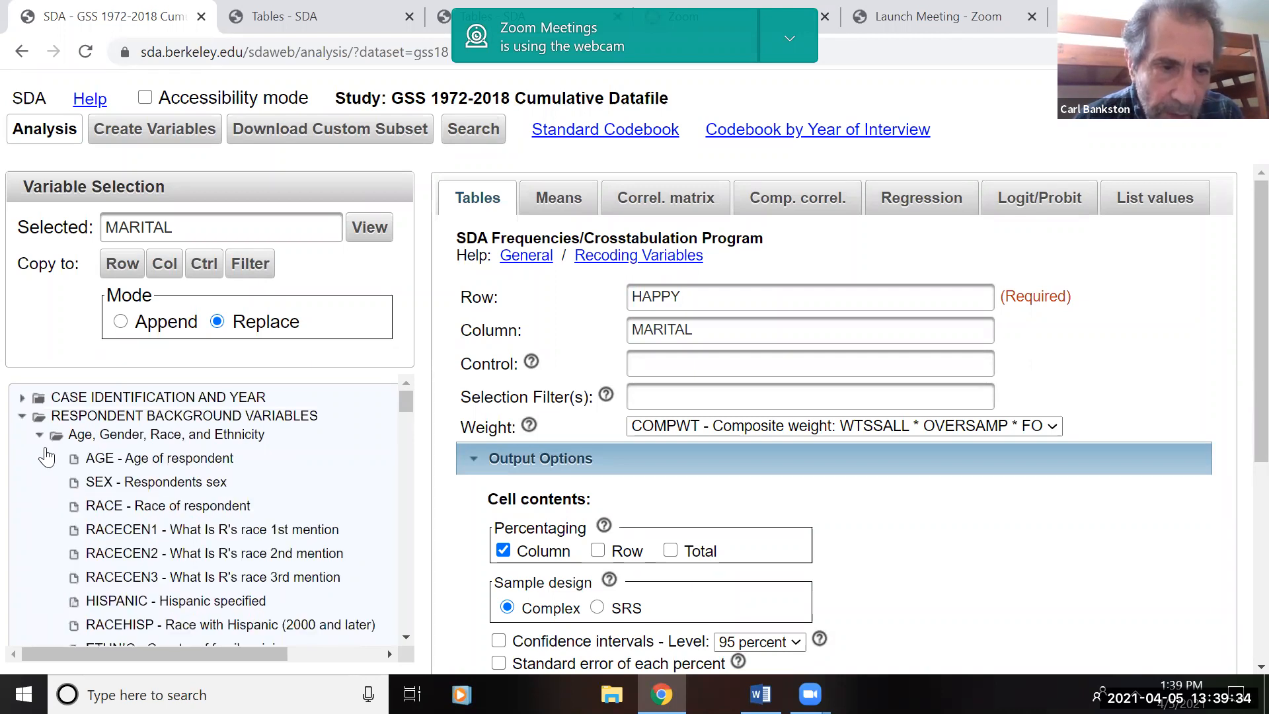
click(113, 484)
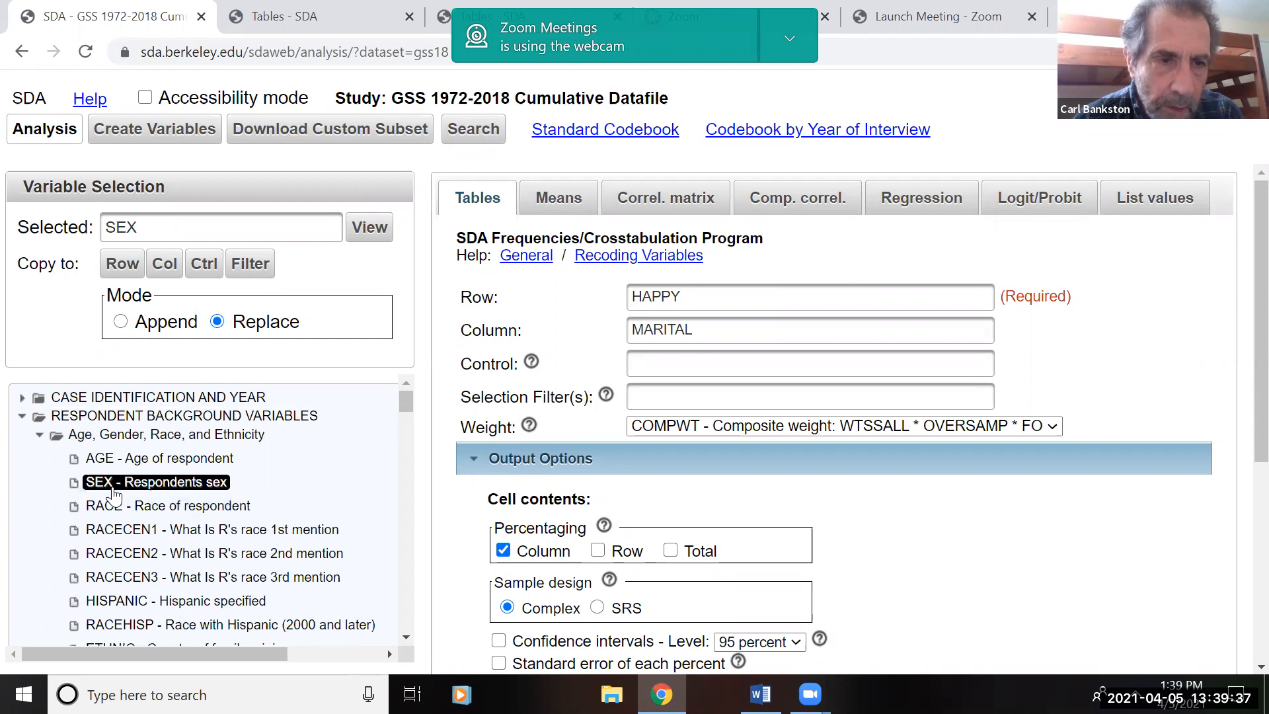
click(205, 277)
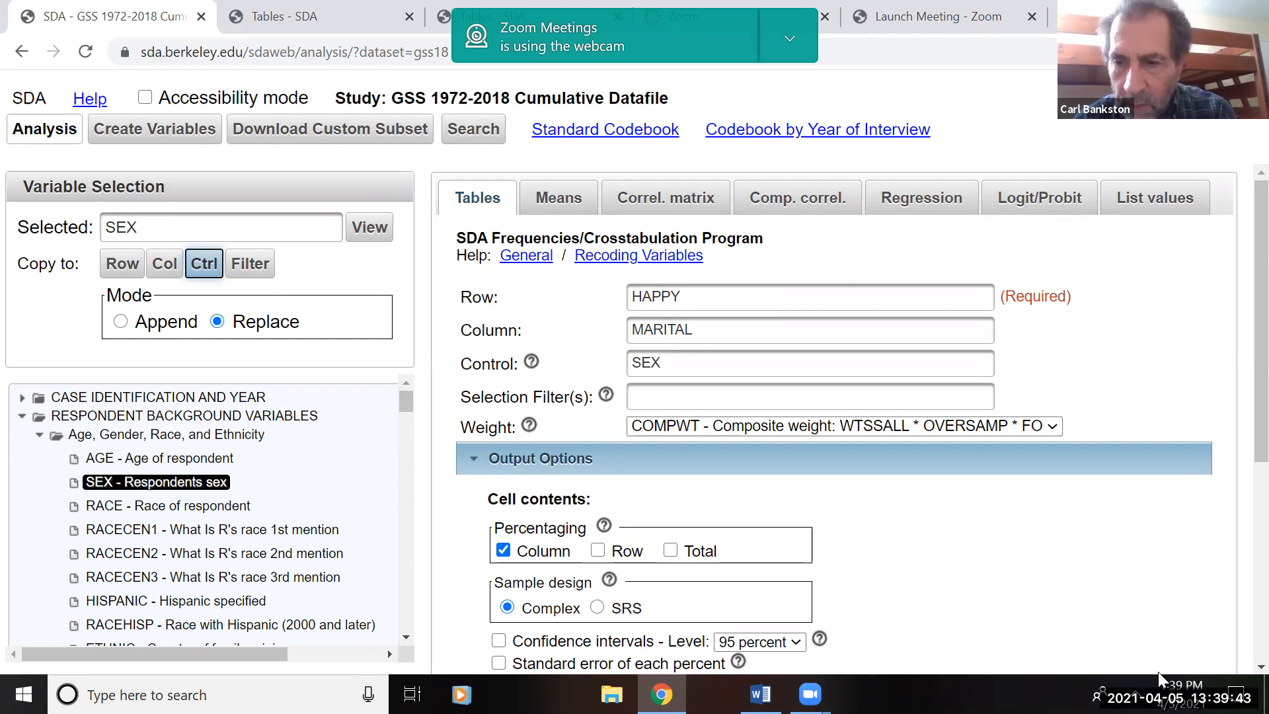
Run the crosstabulation of HAPPY by MARITAL controlled for SEX and compare the male and female tables
scroll(1057, 664, down, 5)
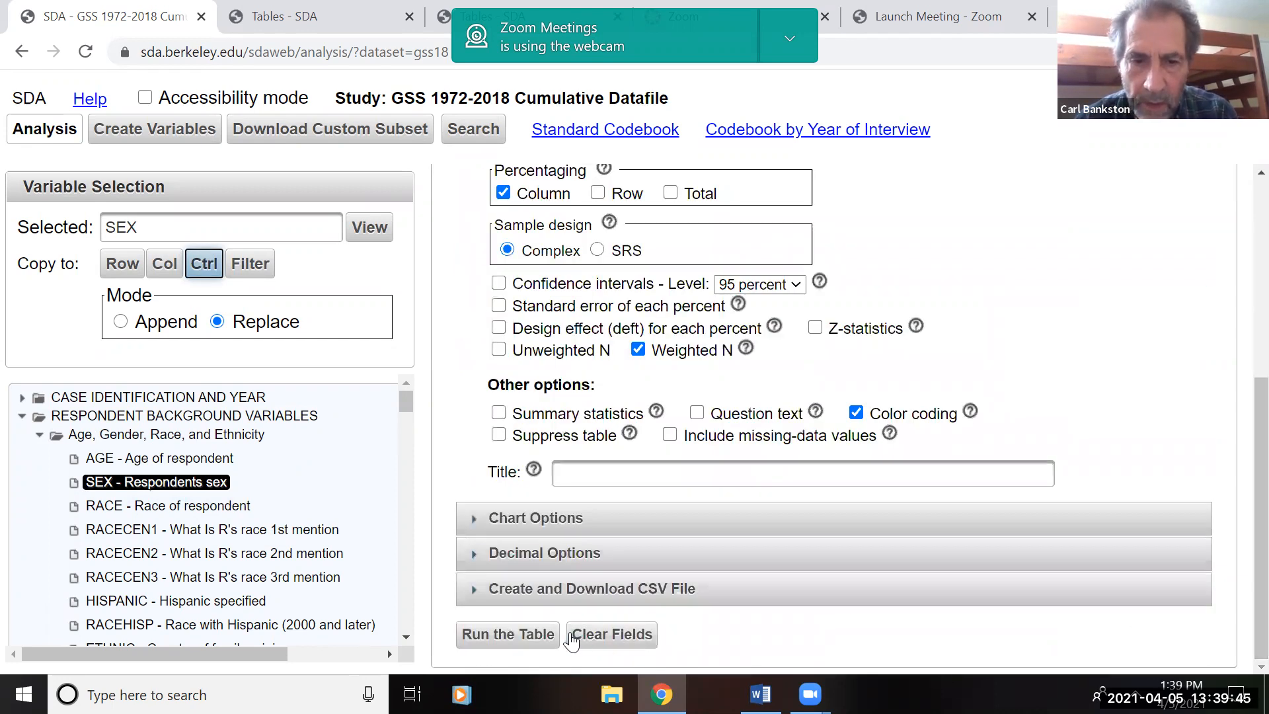
click(512, 639)
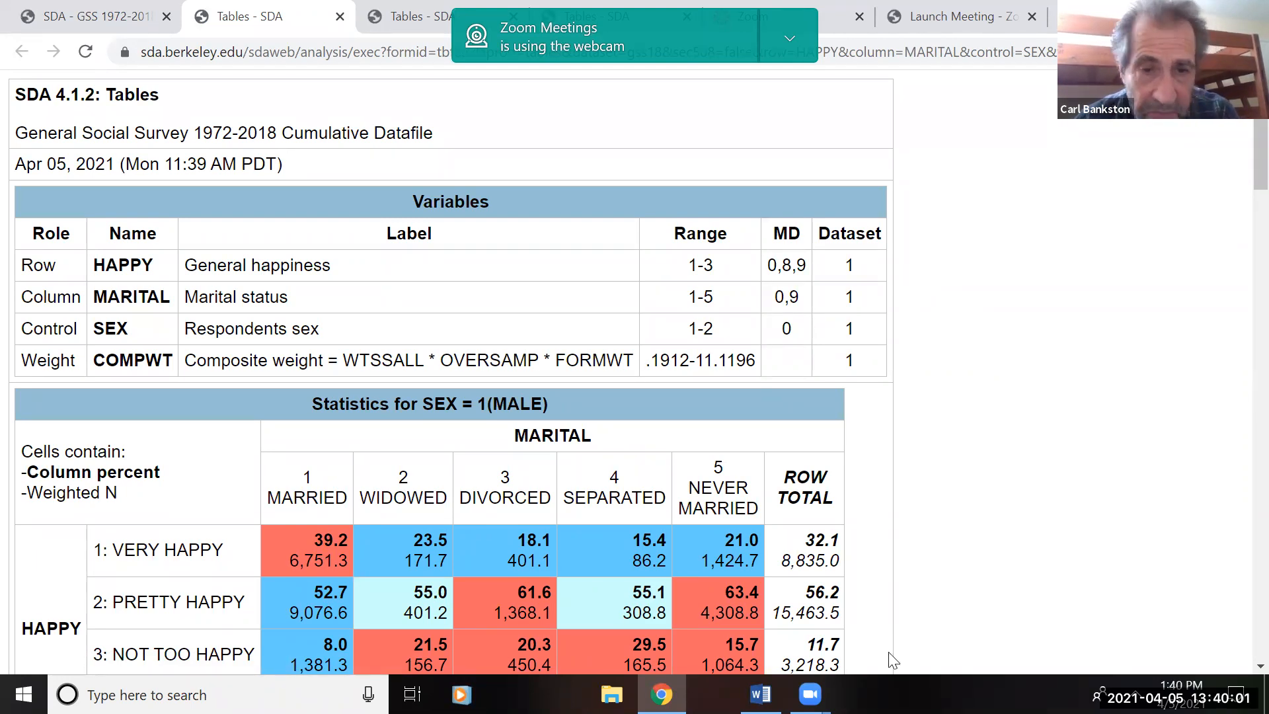
scroll(1242, 599, down, 8)
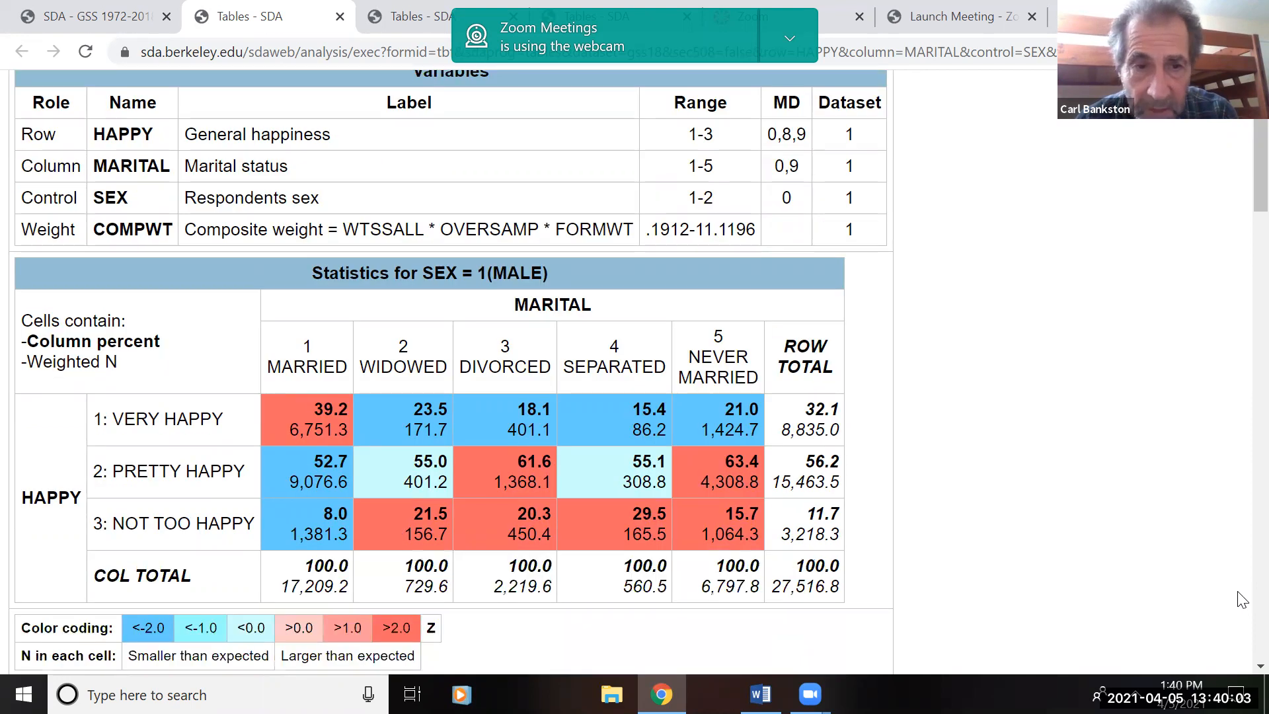
scroll(1241, 599, down, 8)
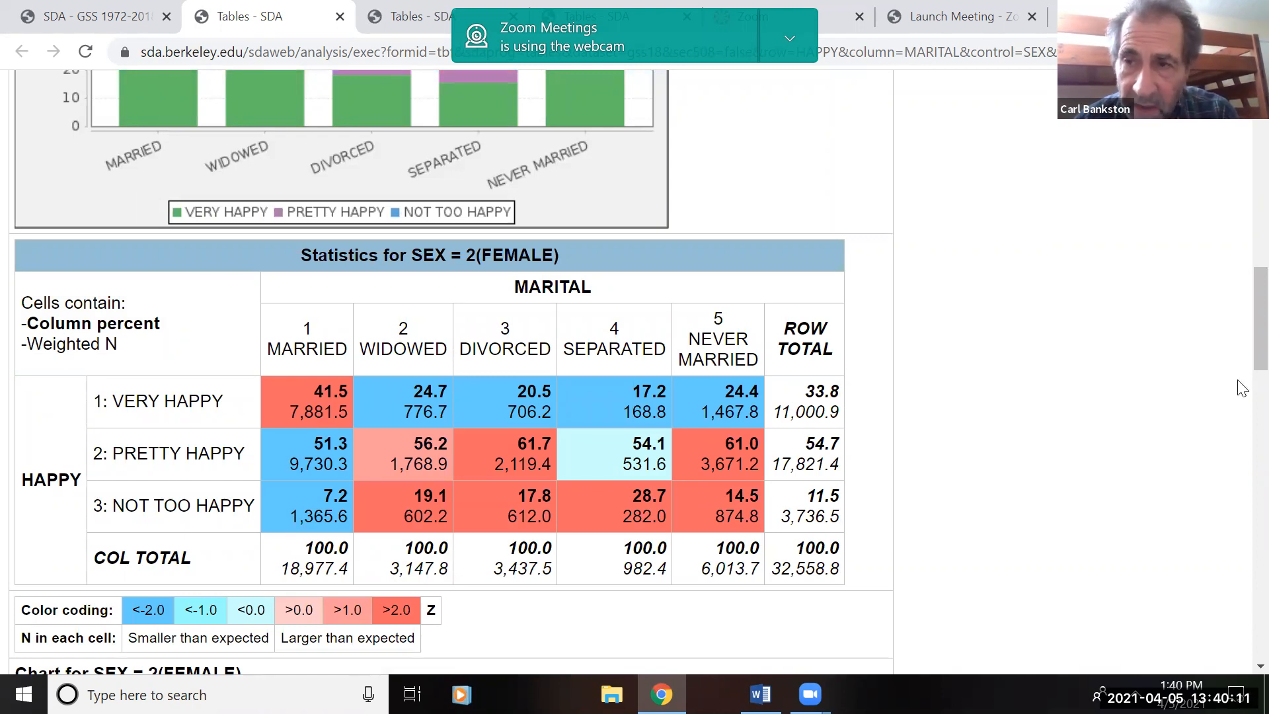
scroll(1242, 241, up, 8)
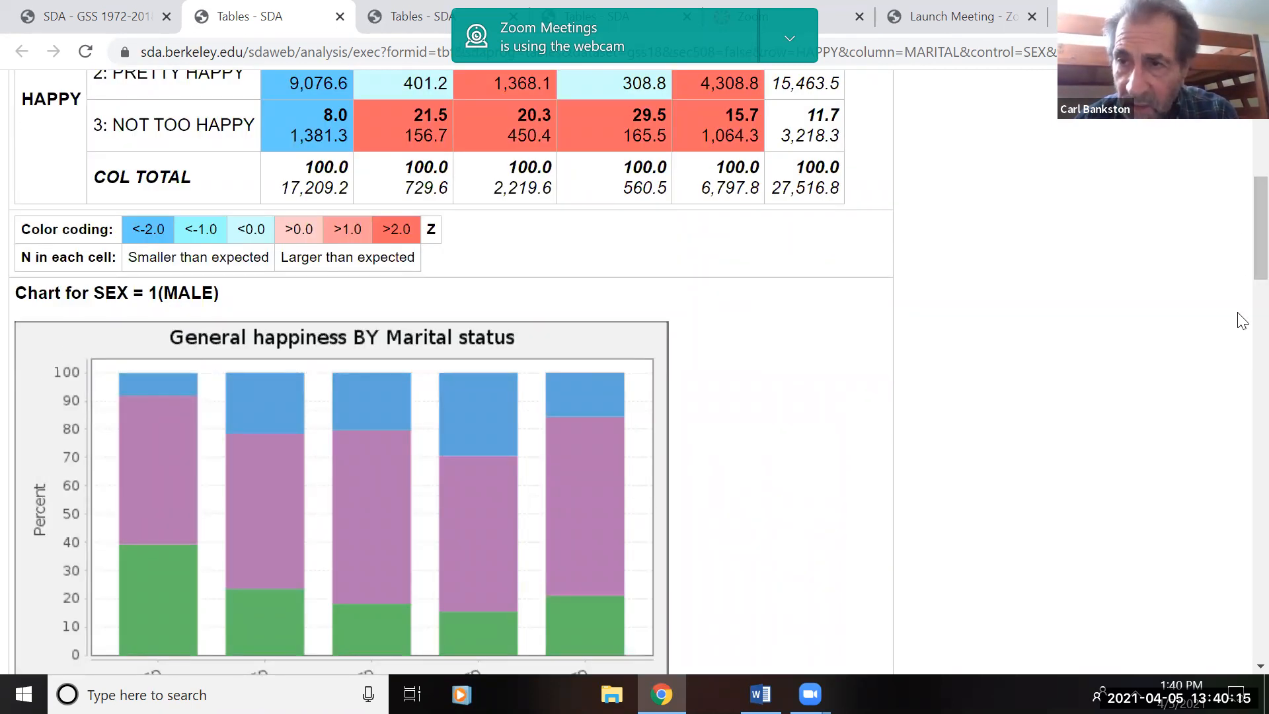
scroll(1242, 320, down, 8)
key(alt+f)
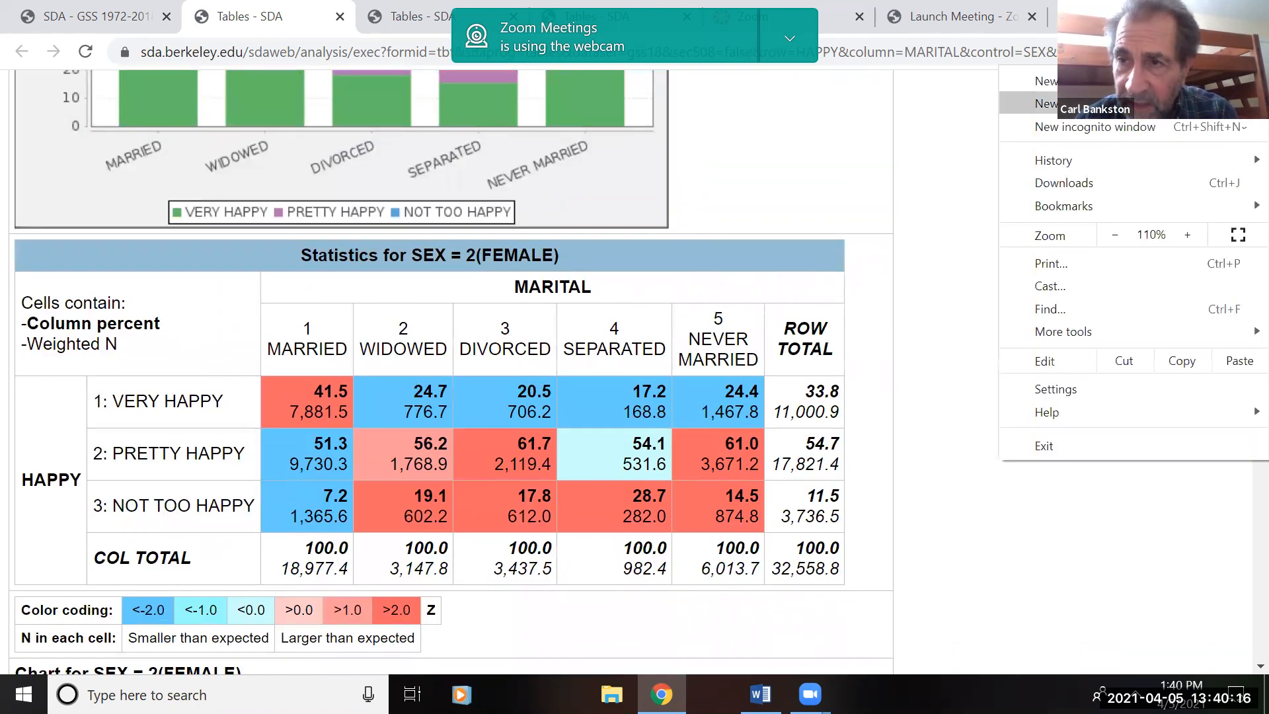
click(956, 410)
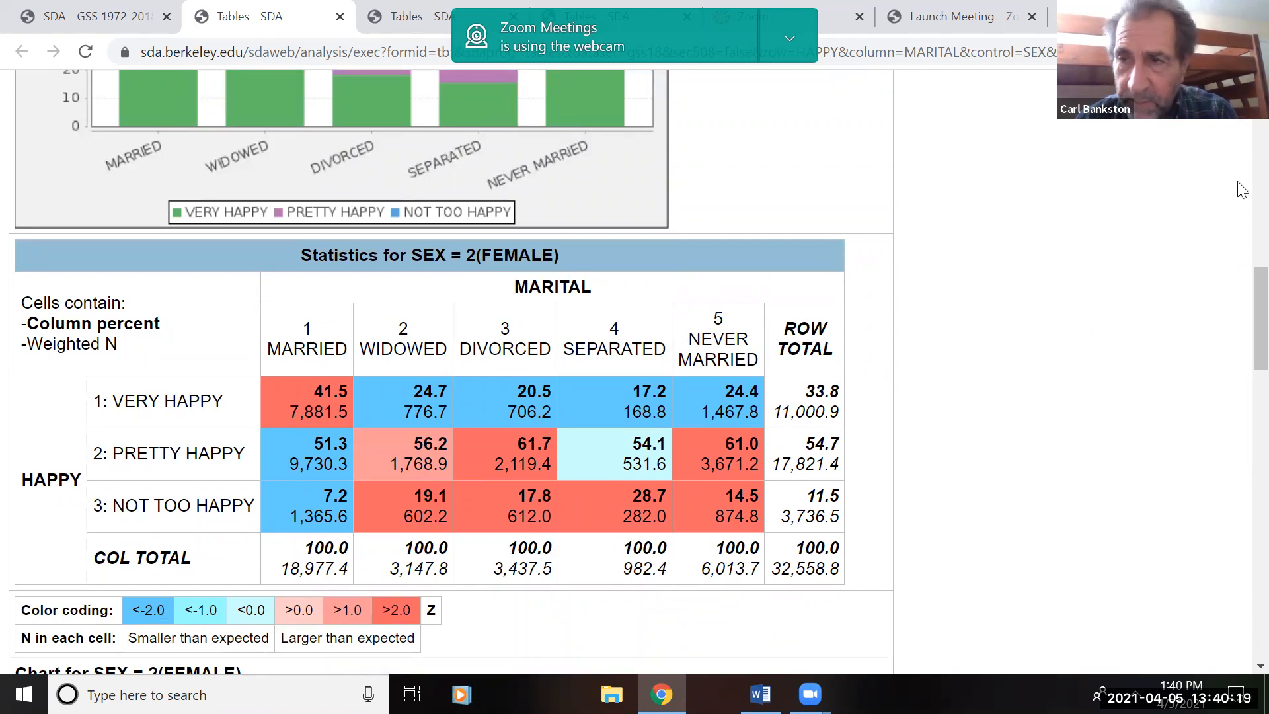
scroll(1242, 185, up, 6)
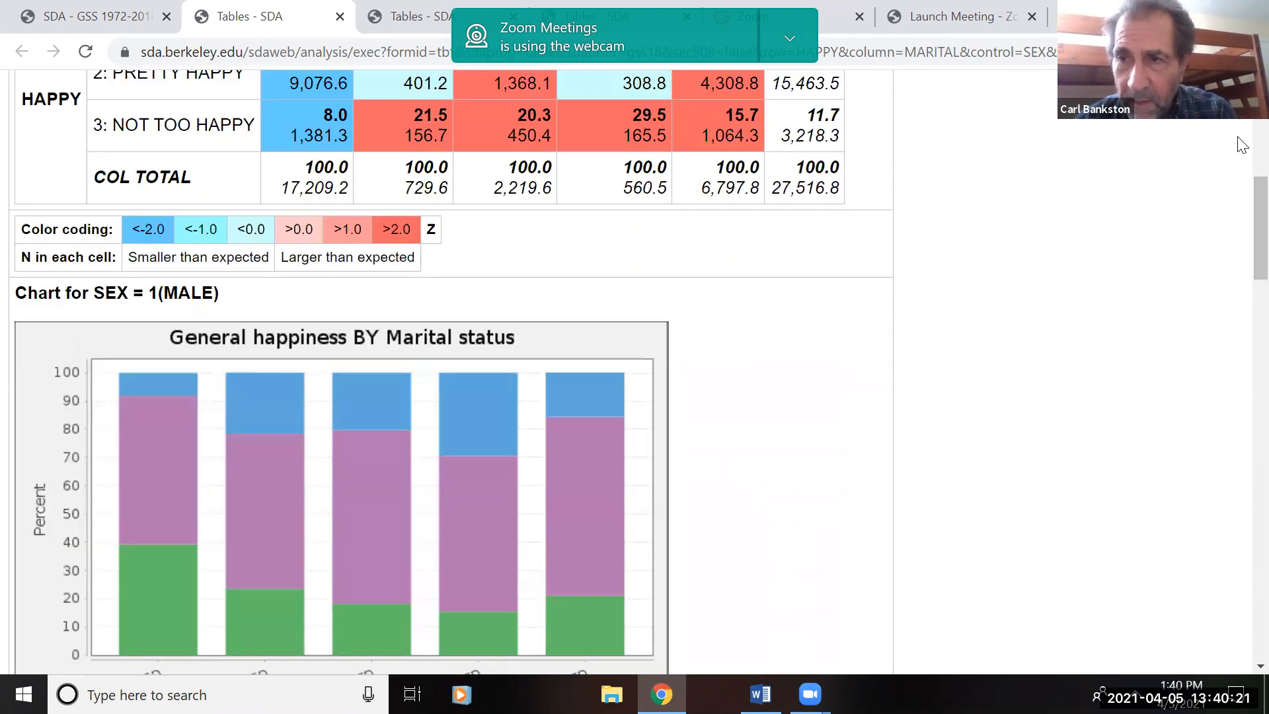
scroll(1242, 146, up, 8)
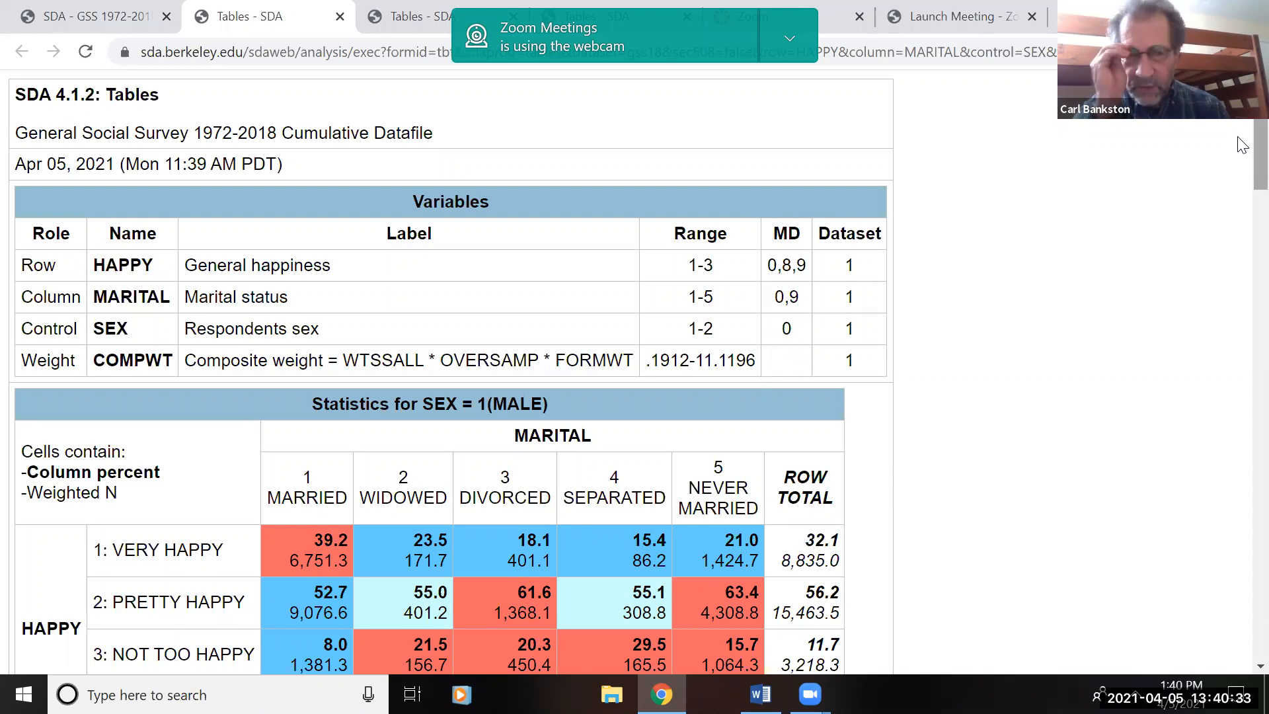
Return to the analysis form and add YEAR - GSS year for this respondent, from CASE IDENTIFICATION AND YEAR, as a selection filter
click(80, 18)
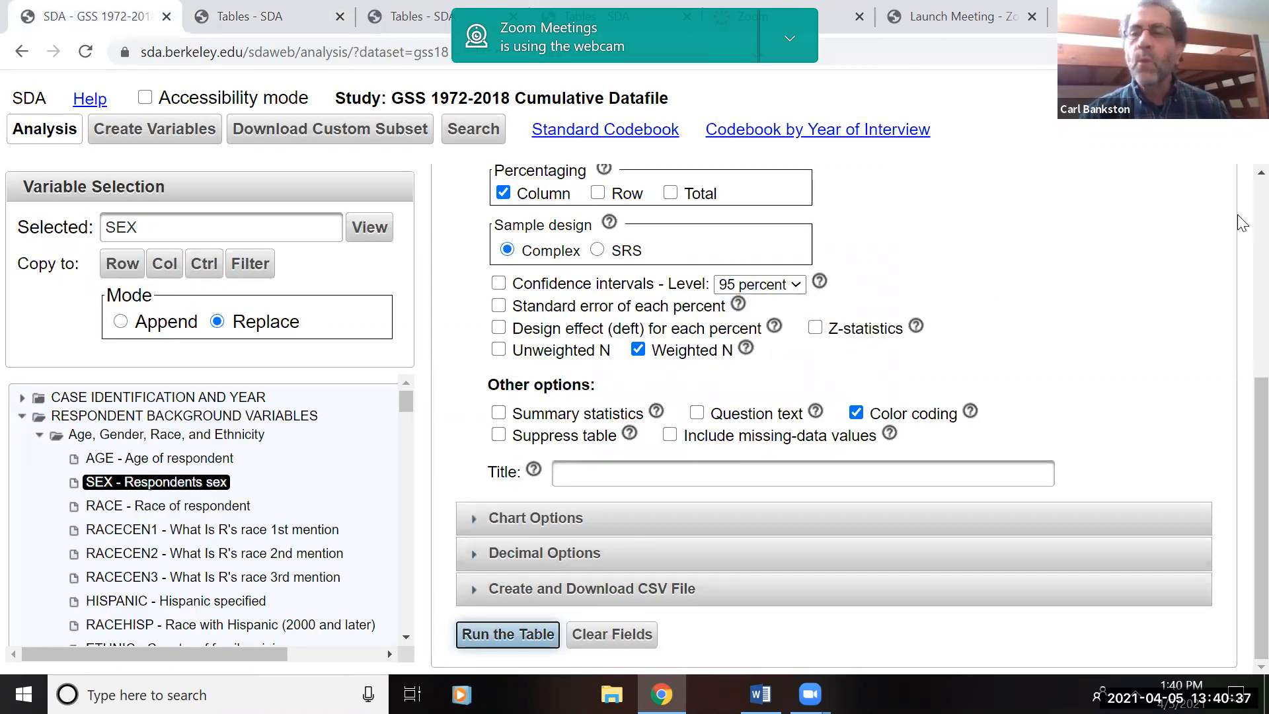
scroll(1241, 228, up, 5)
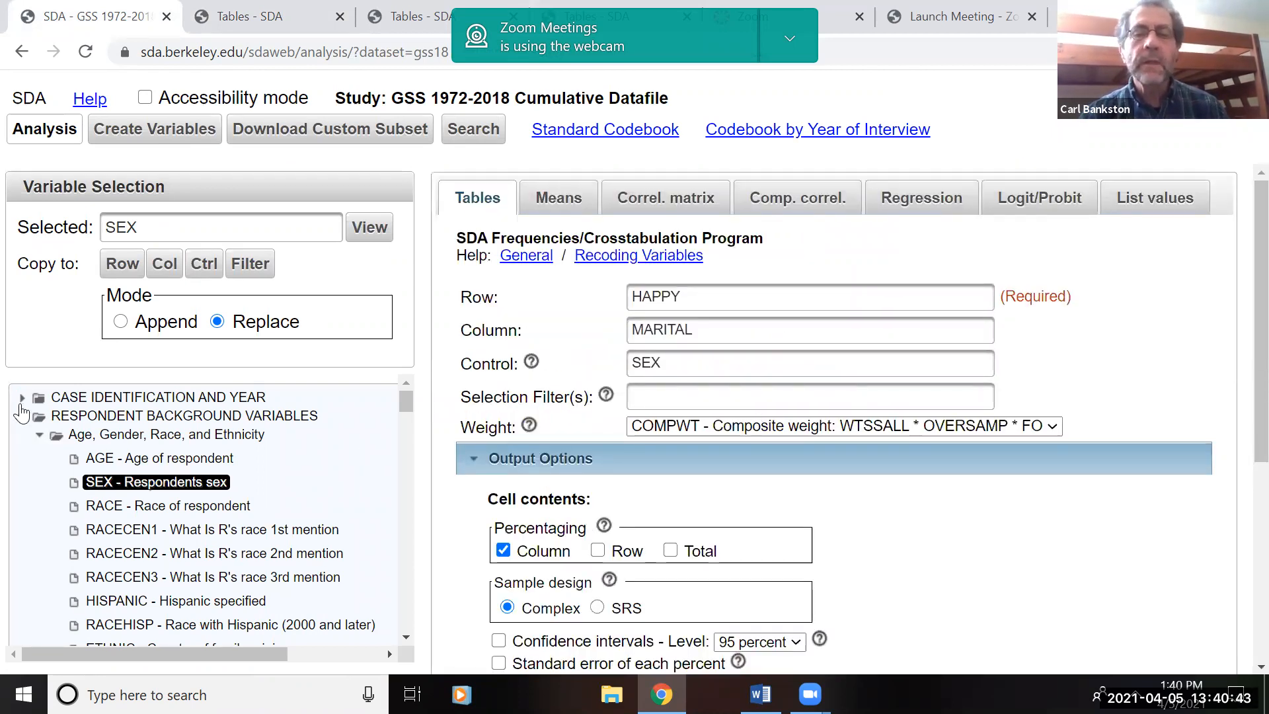
click(22, 399)
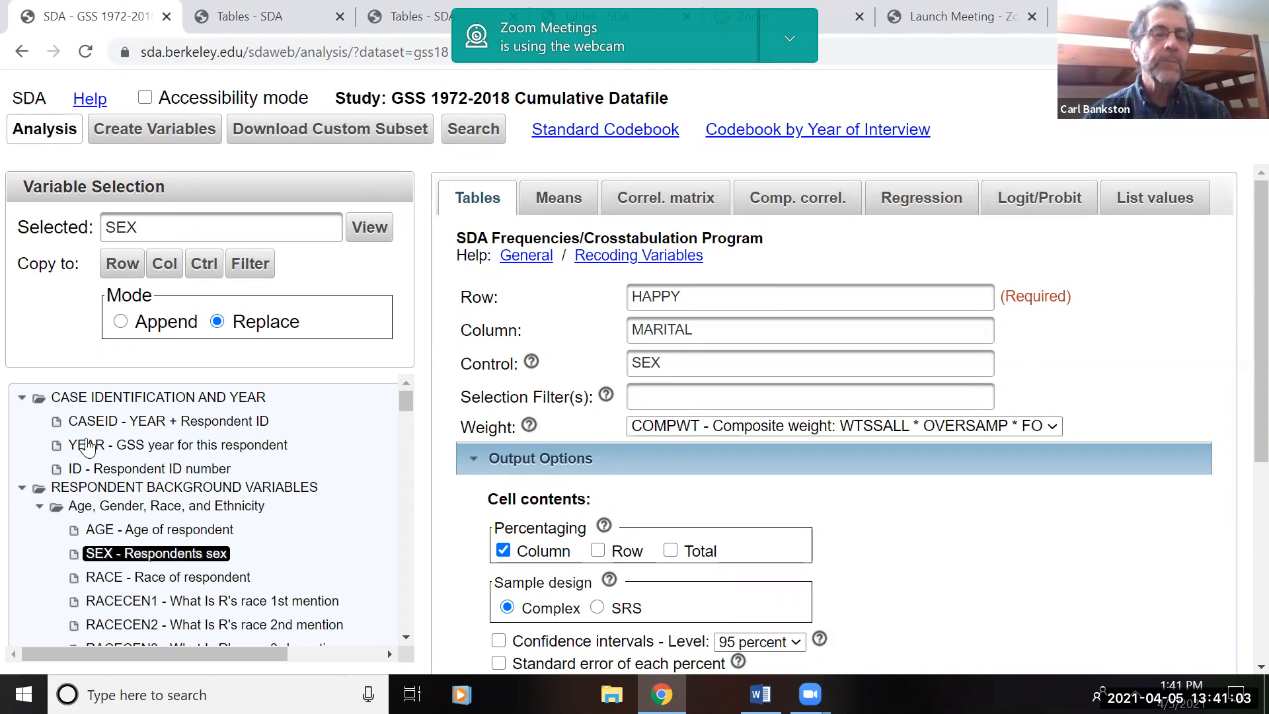
click(88, 448)
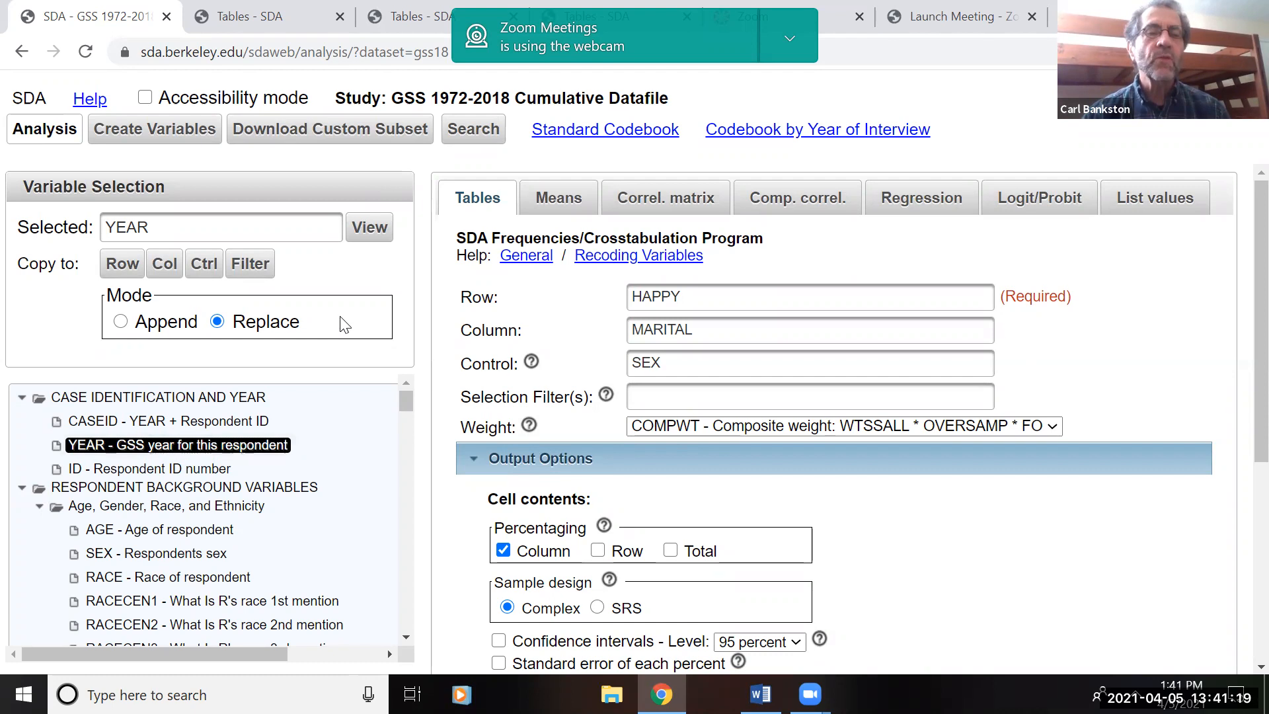
click(253, 267)
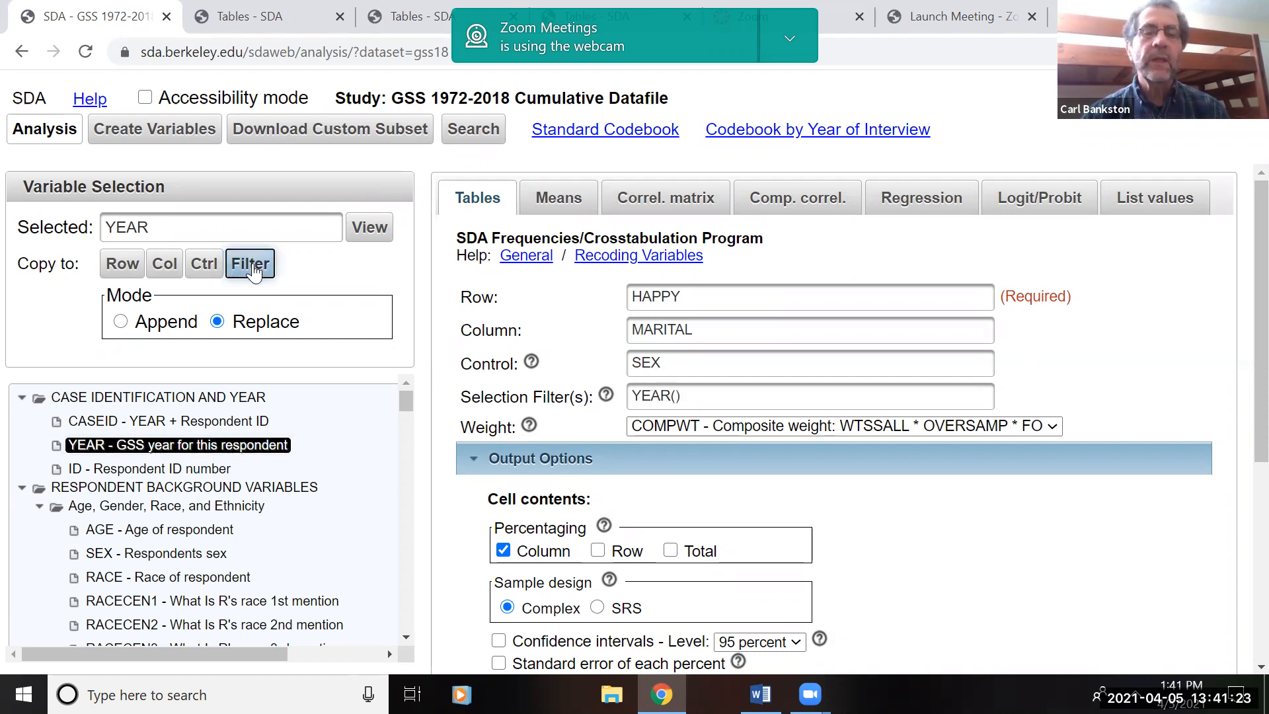
Restrict the YEAR selection filter to the range 2016-2018
click(674, 395)
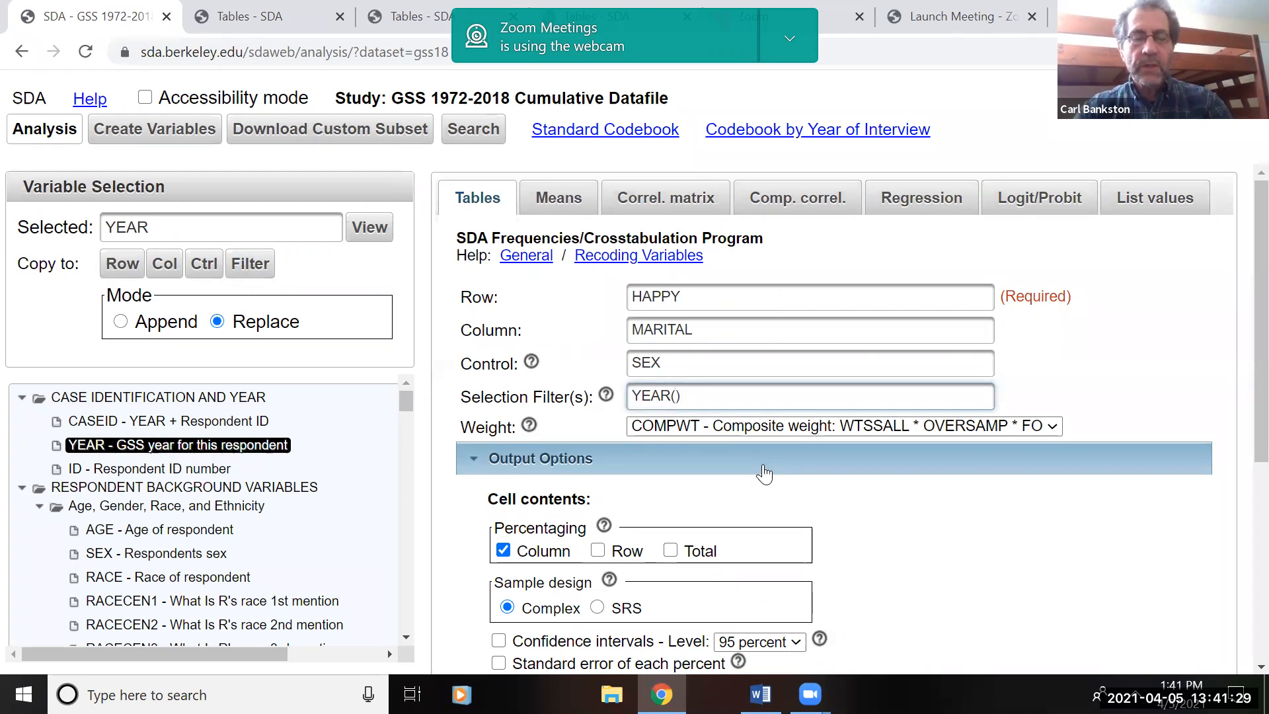
text(20)
text(16-20)
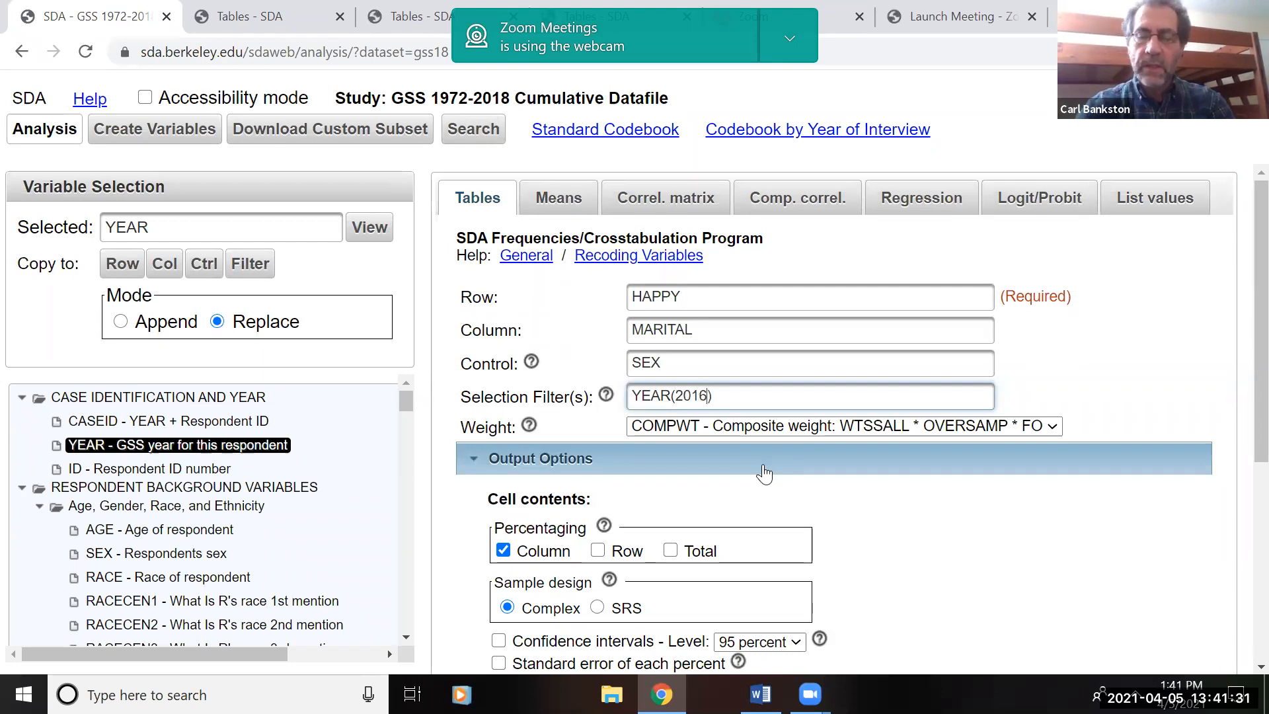
text(18)
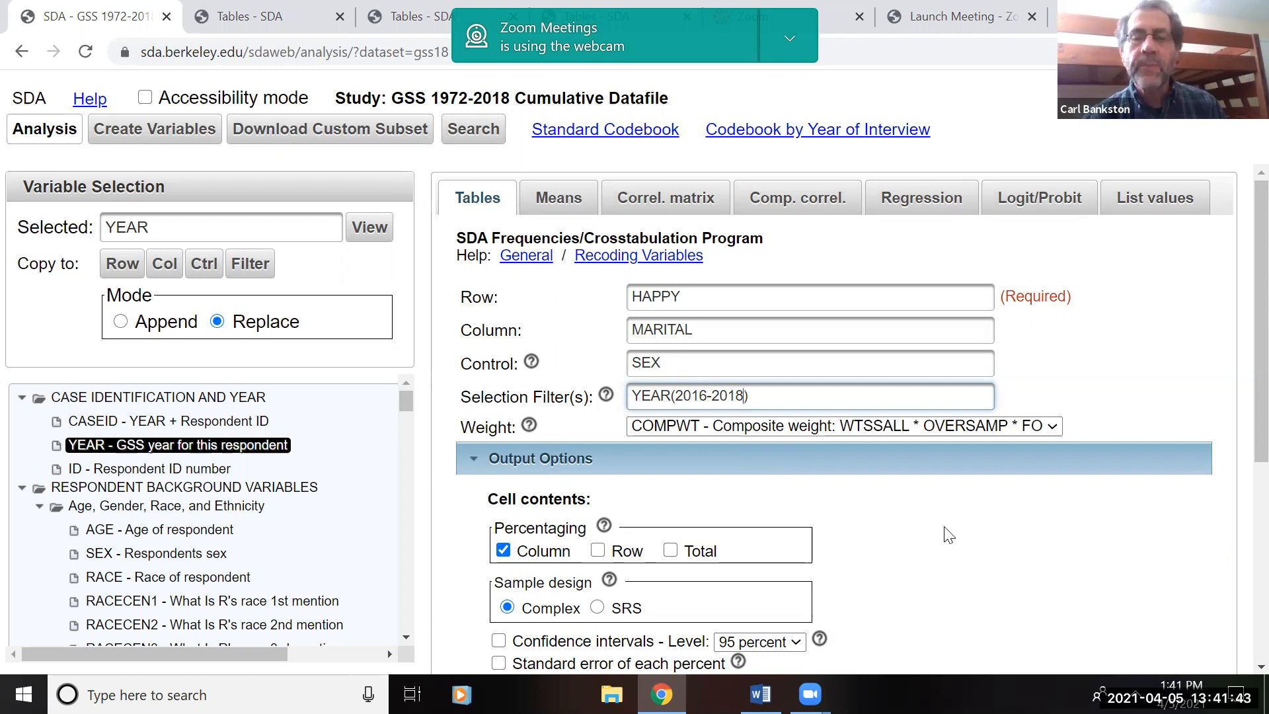
Run the year-filtered crosstabulation and review the happiness by marital status tables for males and females
scroll(1237, 591, down, 4)
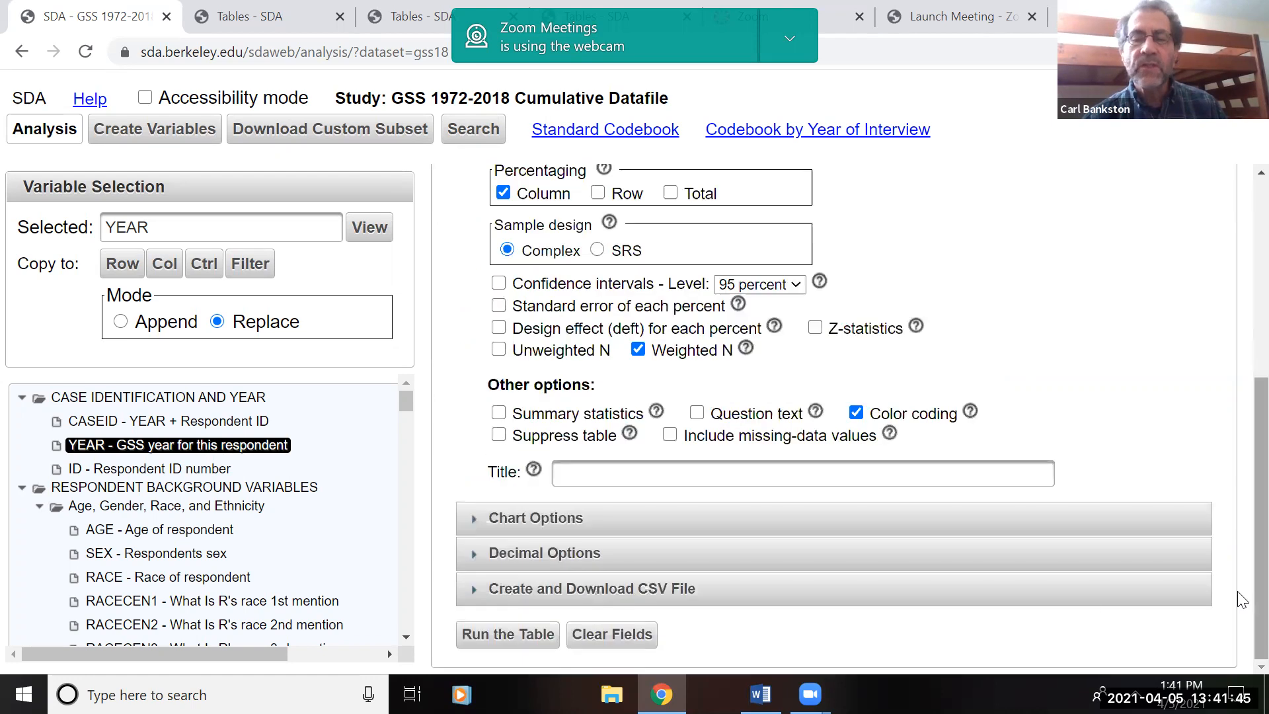
click(519, 635)
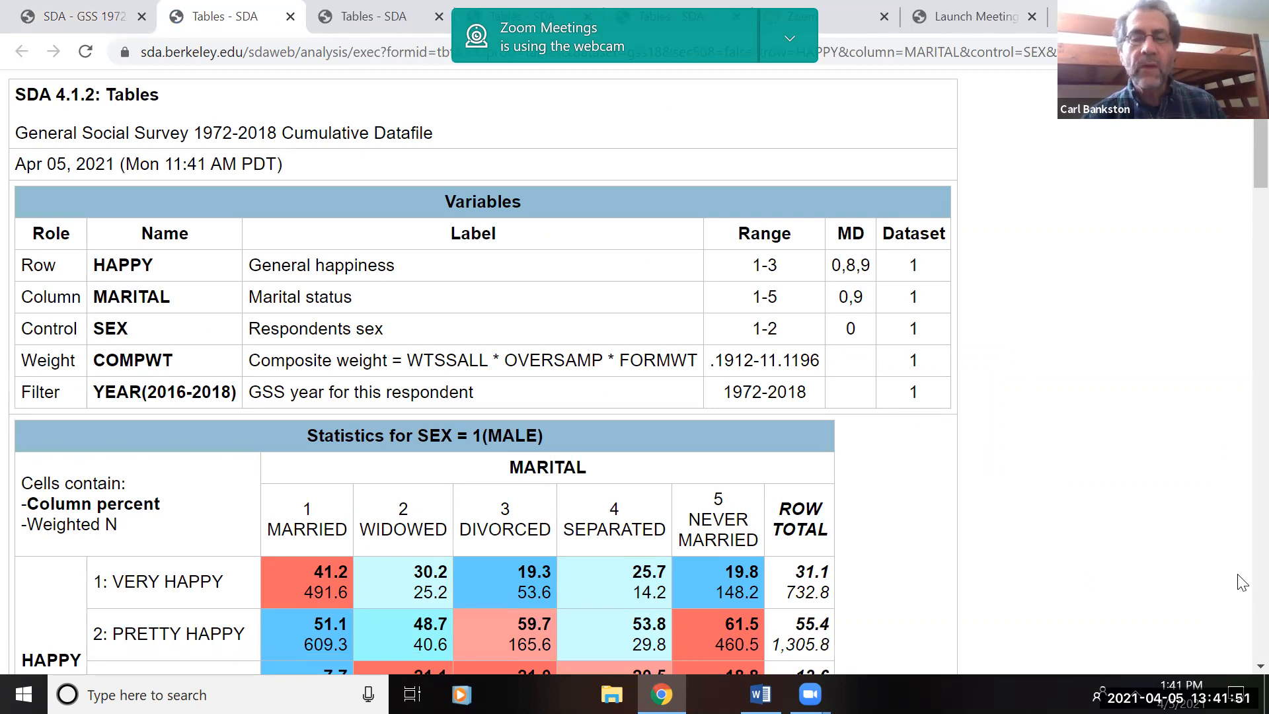
scroll(1241, 581, down, 7)
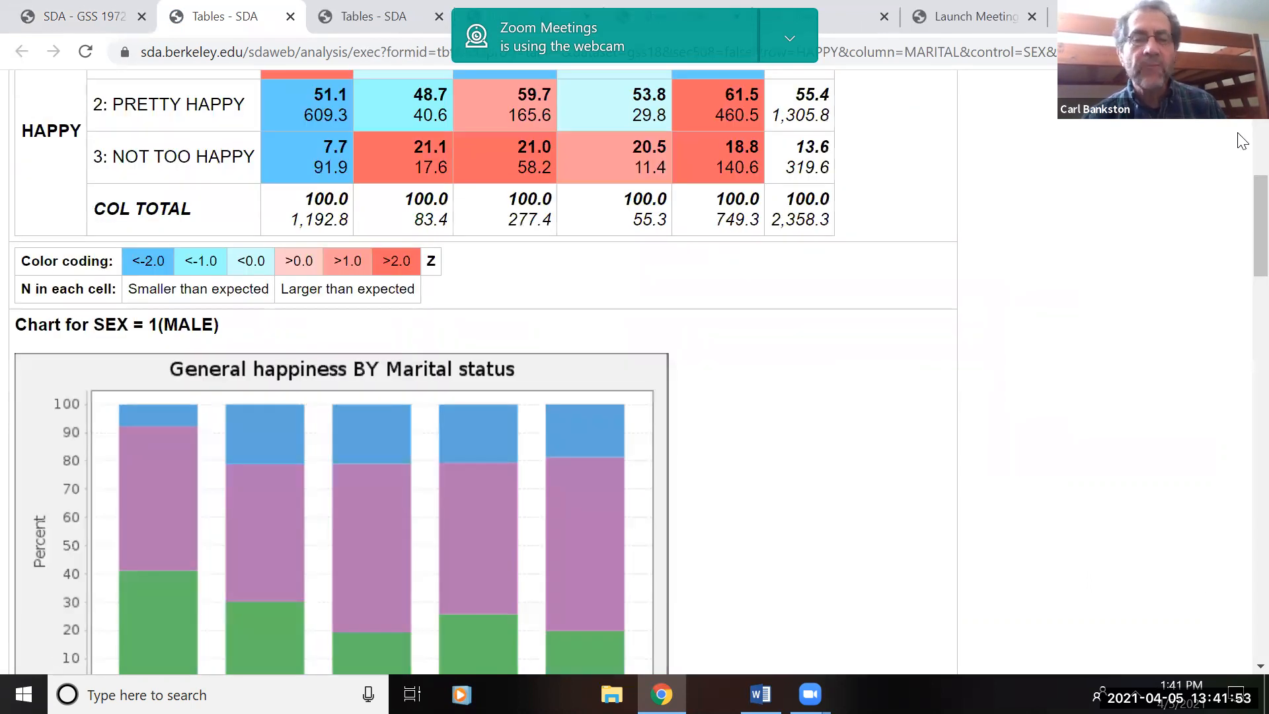
scroll(1240, 141, up, 7)
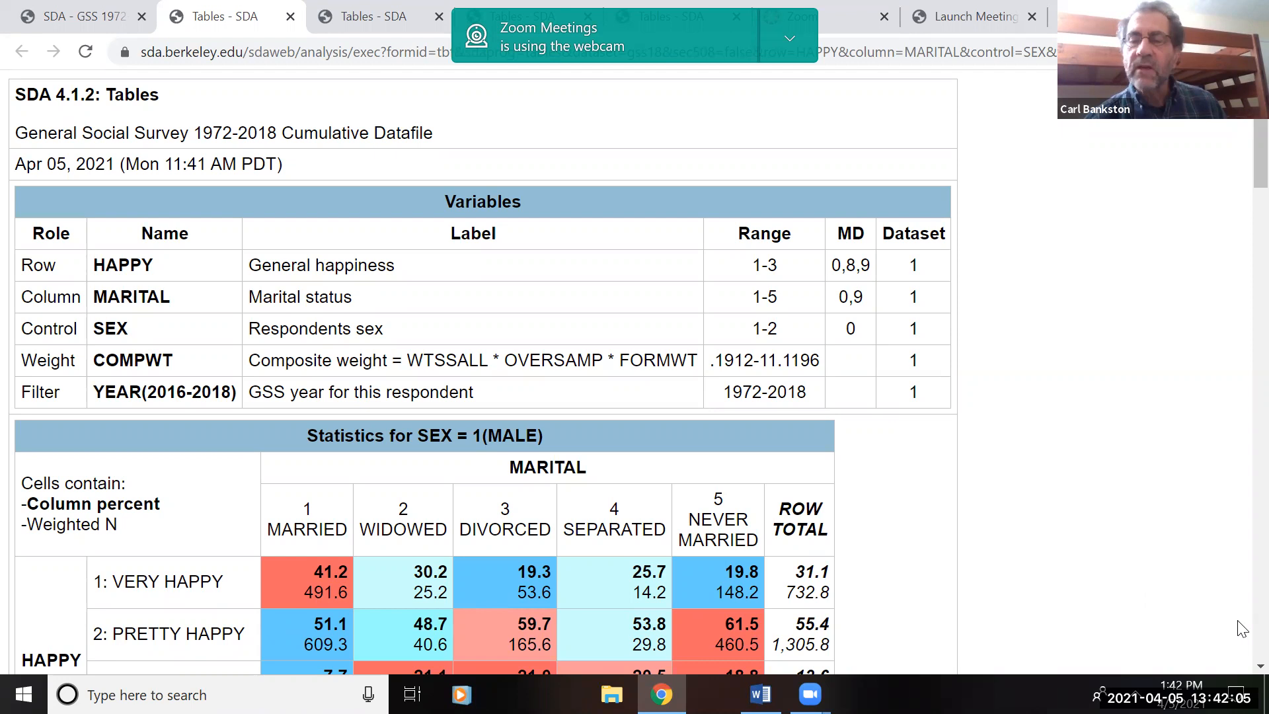
scroll(1240, 627, down, 8)
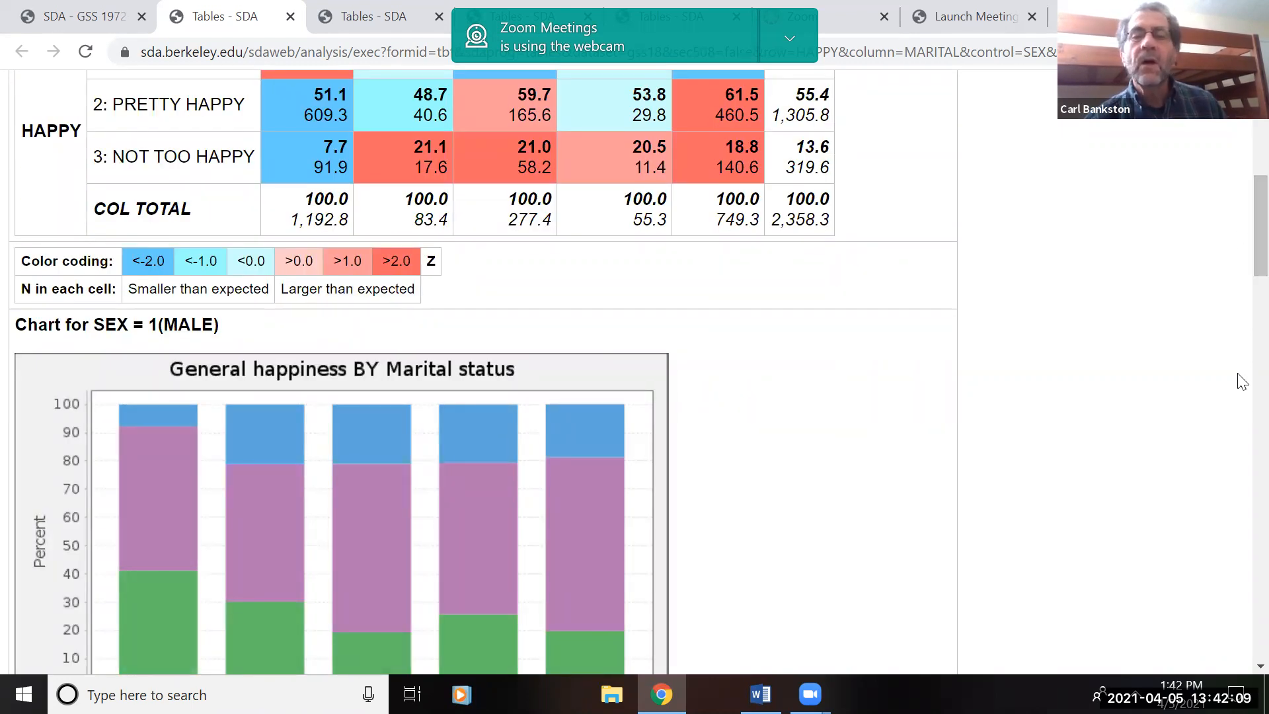
scroll(1240, 156, down, 8)
scroll(1240, 156, up, 8)
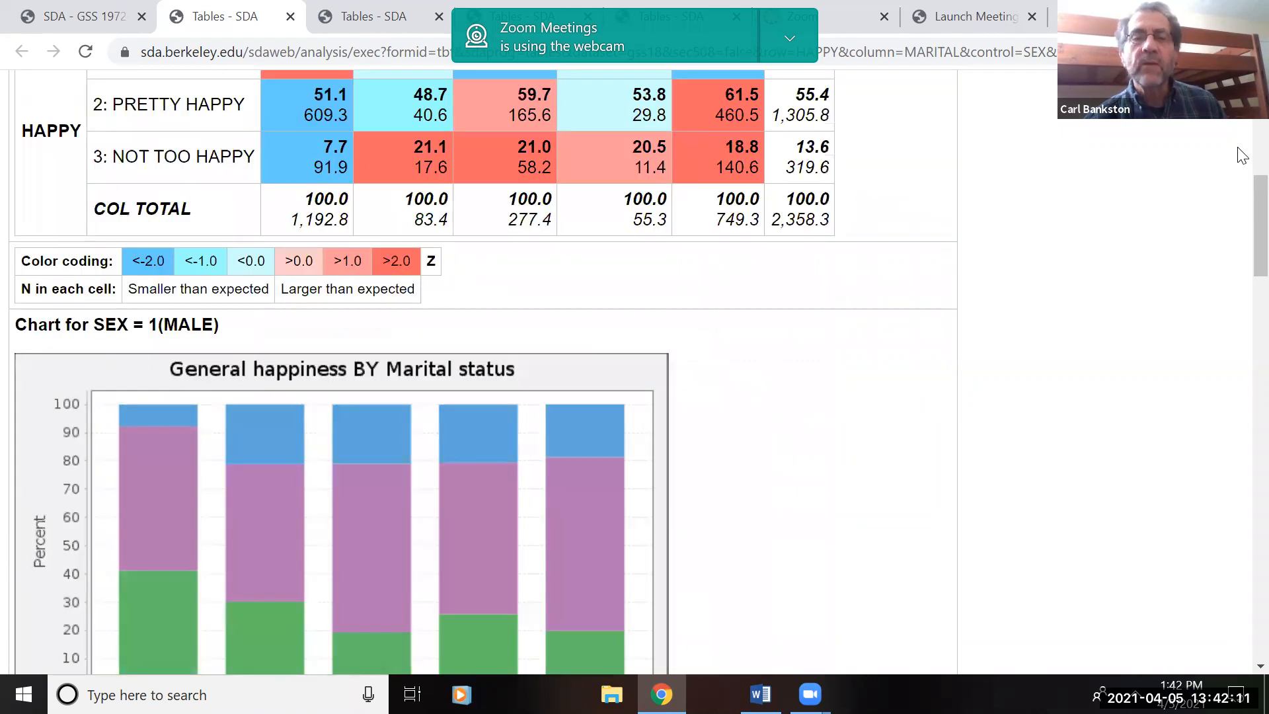
scroll(1240, 156, up, 8)
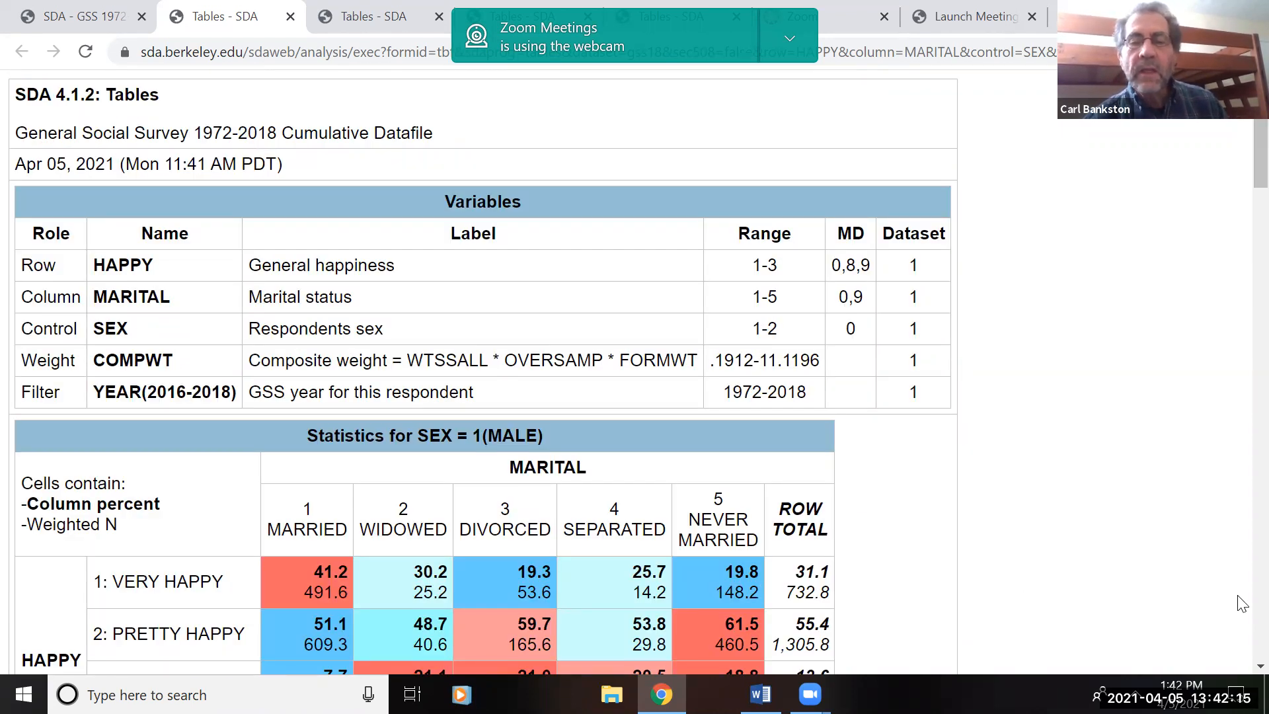
scroll(1240, 612, down, 16)
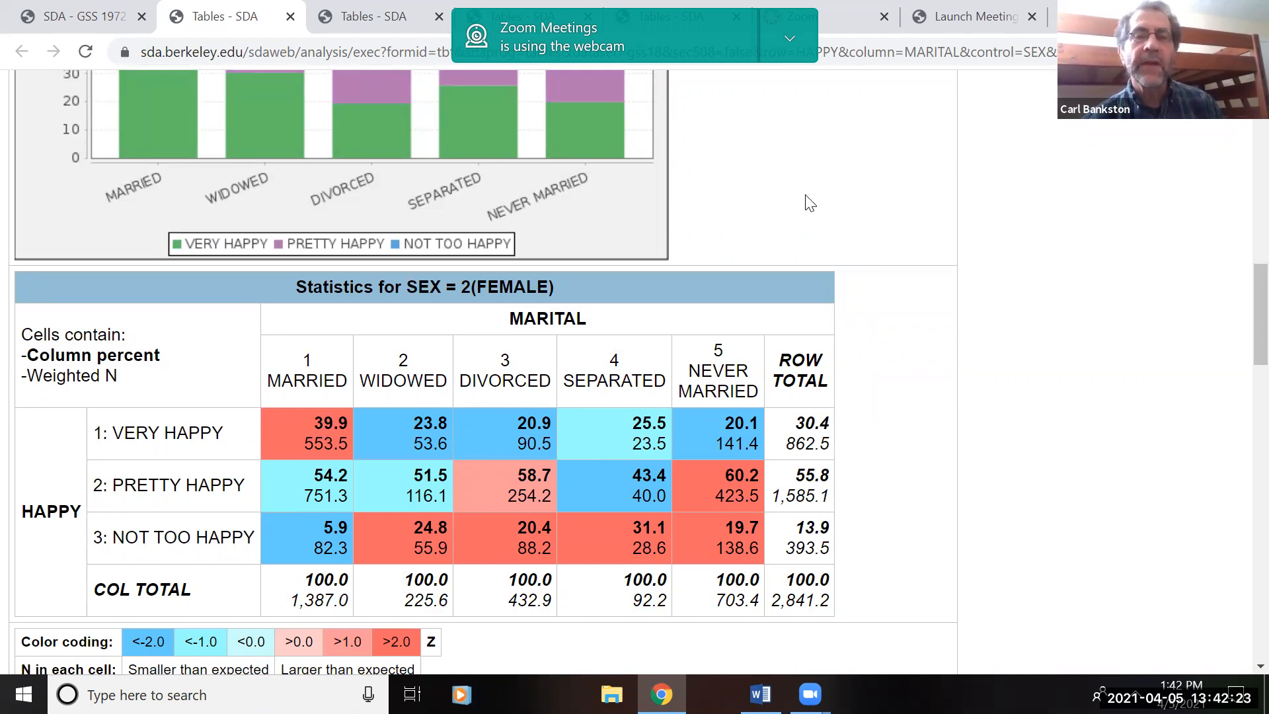
Return to the analysis form and clear the row variable HAPPY and the column variable MARITAL
click(291, 16)
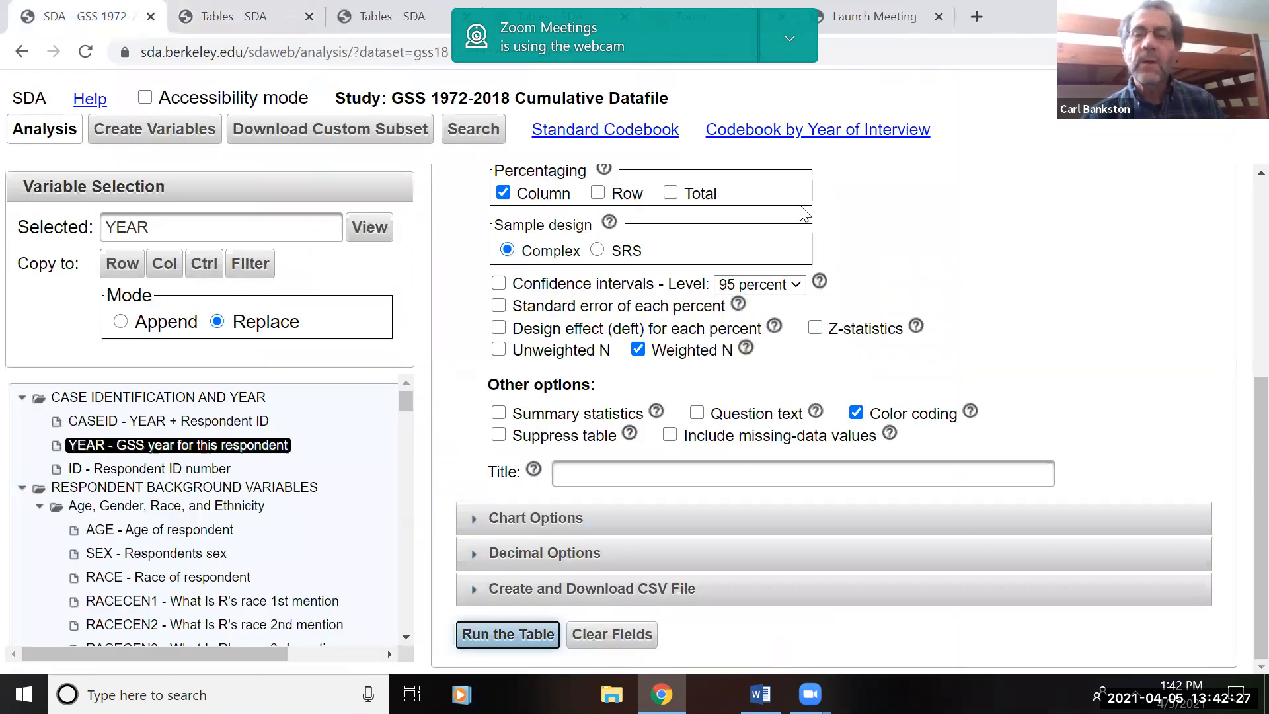
scroll(1237, 351, up, 5)
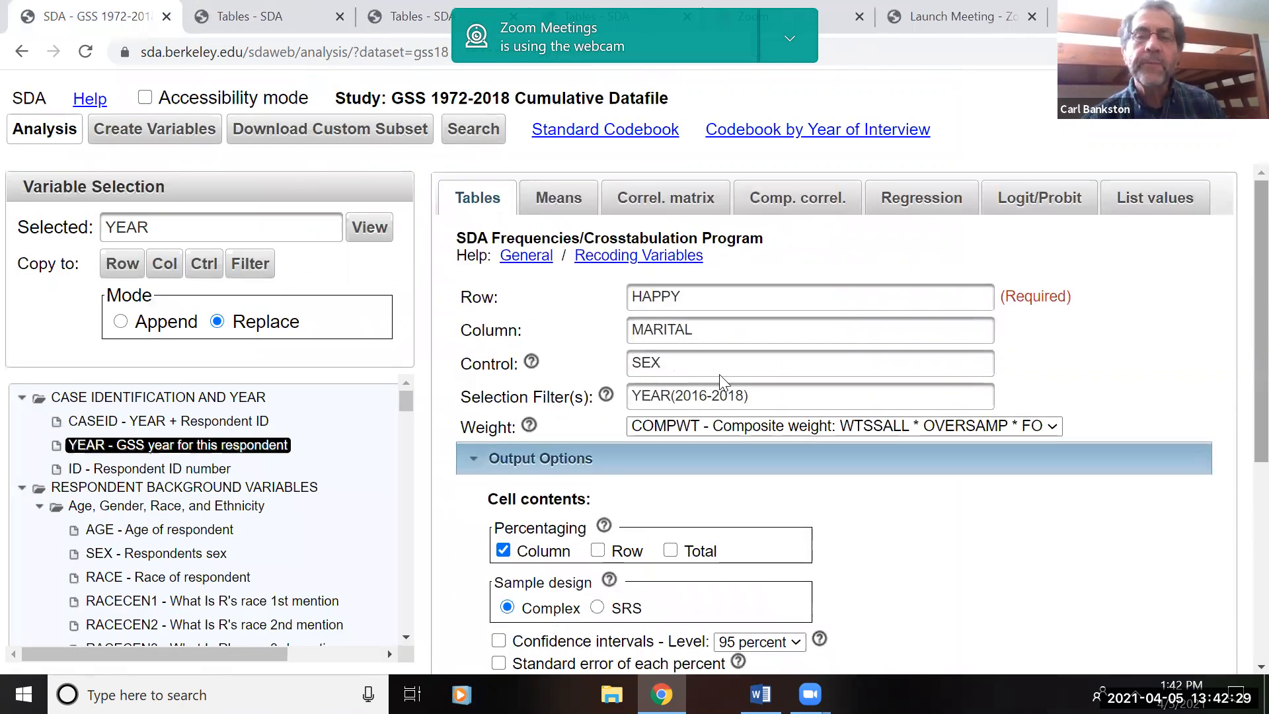
click(693, 305)
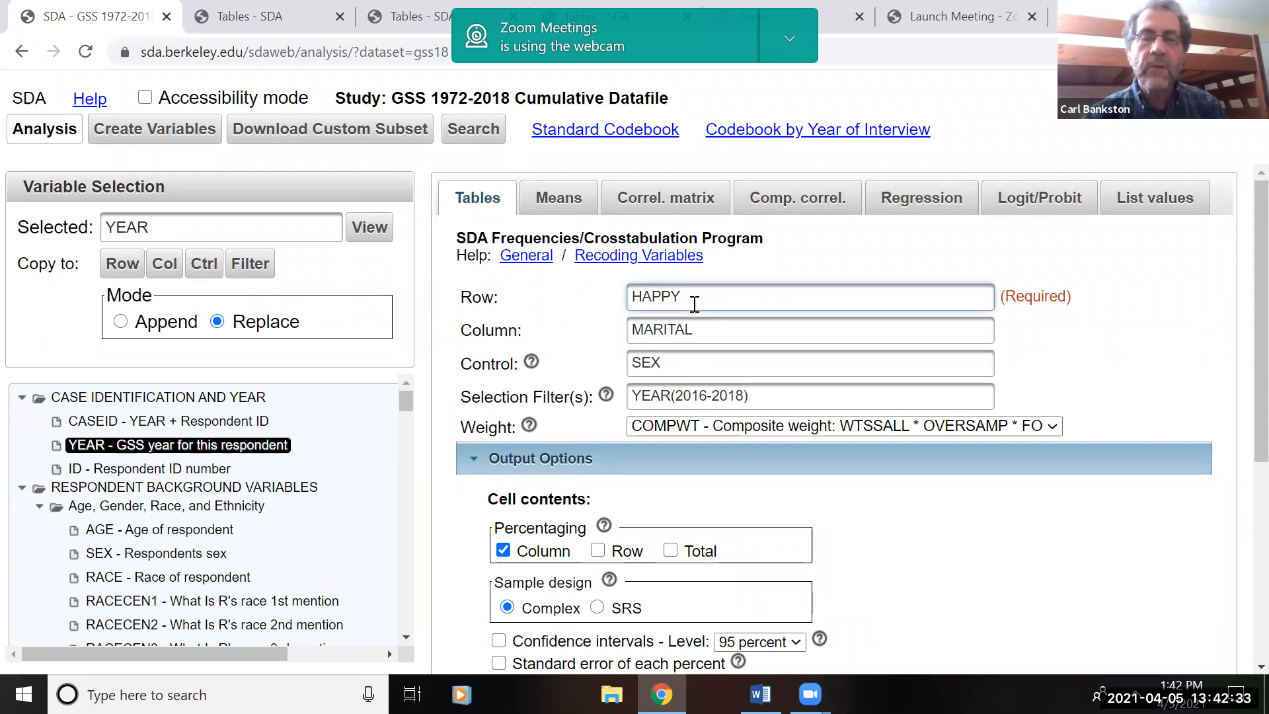
key(BackSpace)
key(BackSpace)
key(BackSpace)
key(BackSpace)
key(BackSpace)
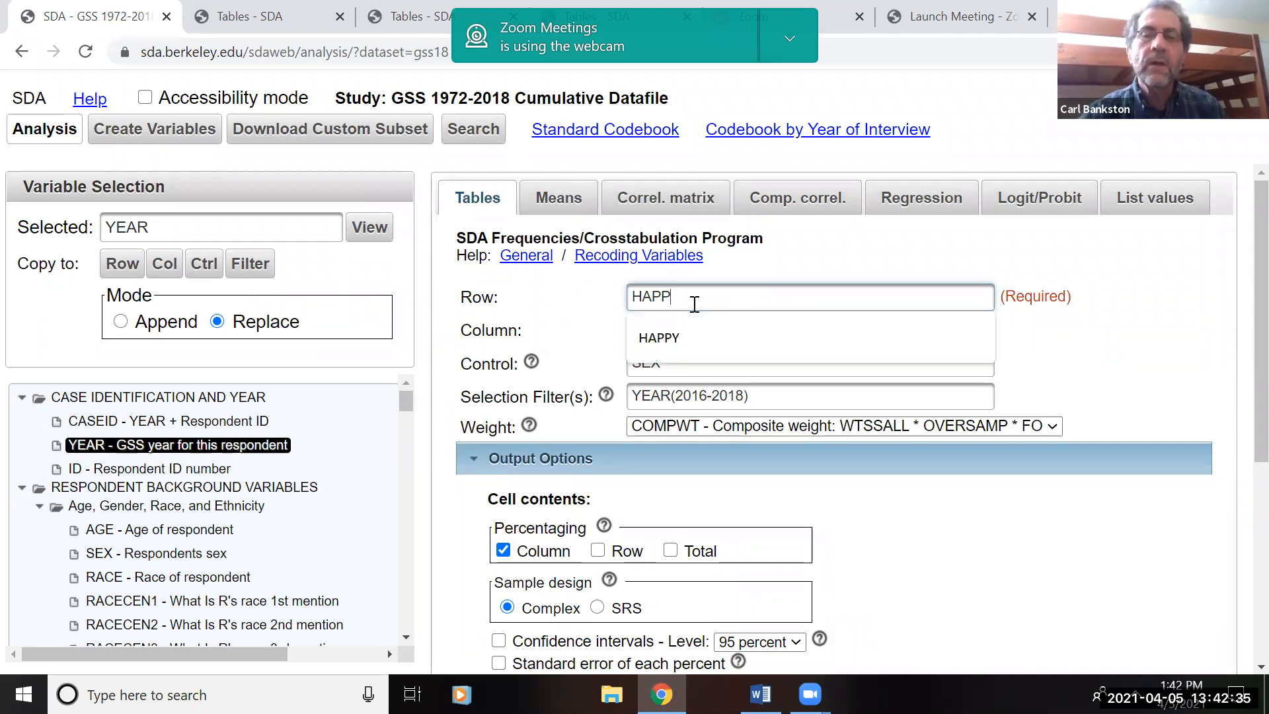
click(704, 332)
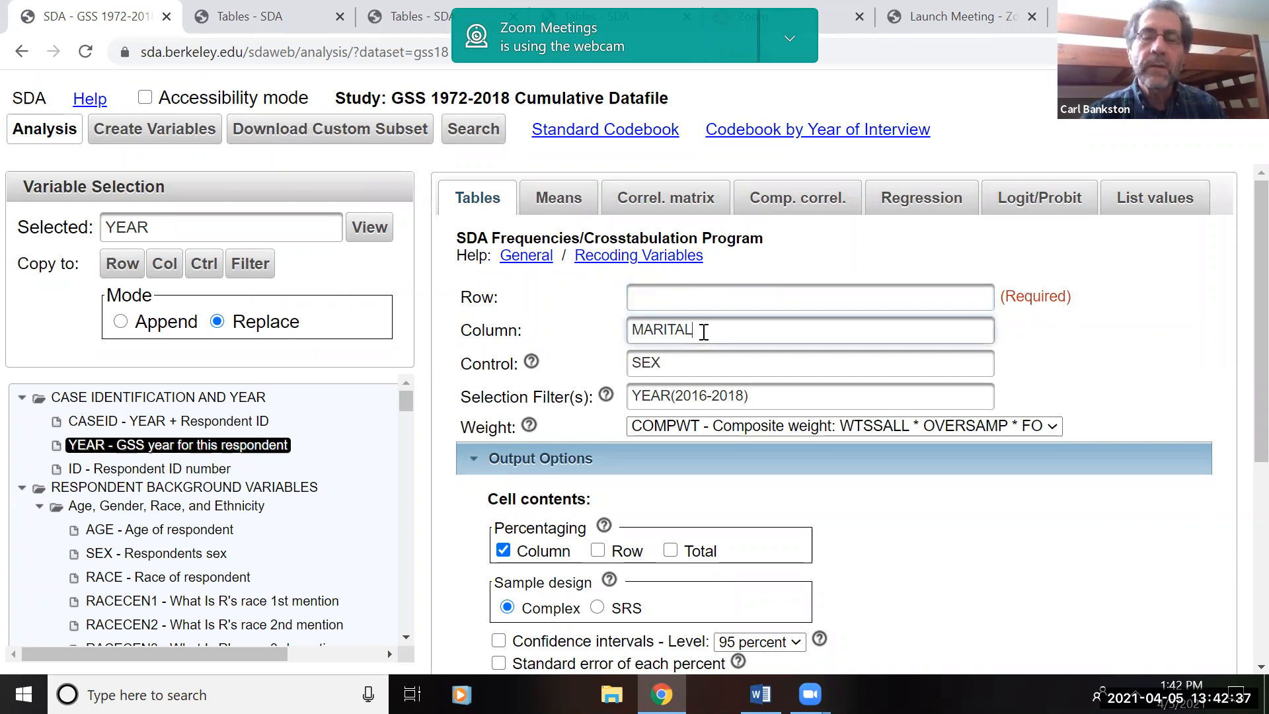
key(BackSpace)
key(BackSpace)
key(BackSpace)
key(BackSpace)
key(BackSpace)
key(BackSpace)
key(BackSpace)
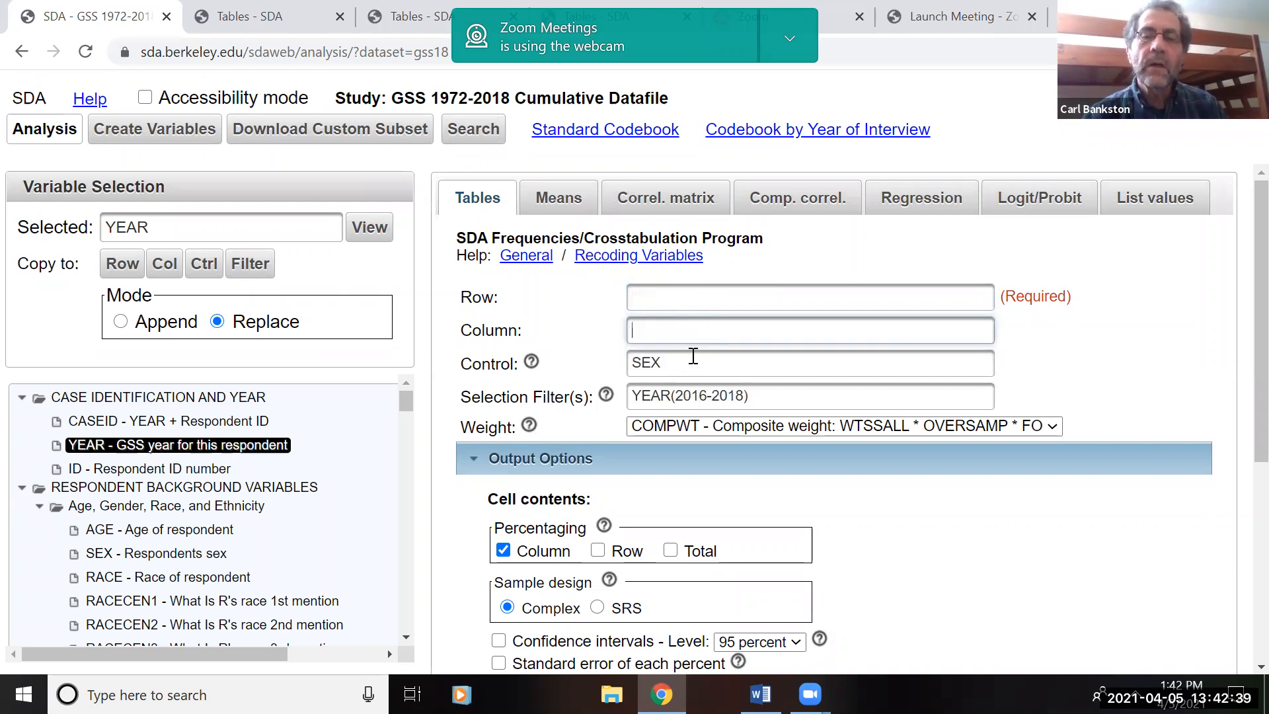
Clear the control variable SEX and the YEAR(2016-2018) selection filter
click(691, 361)
key(BackSpace)
key(BackSpace)
key(BackSpace)
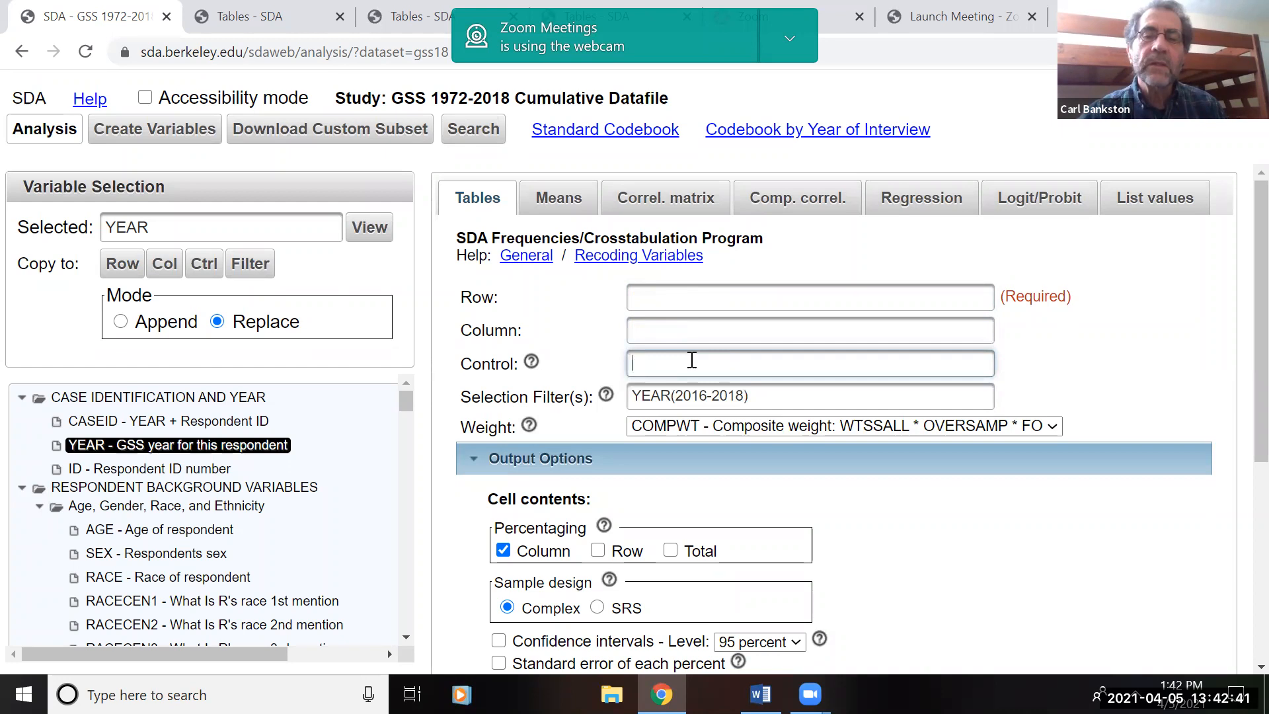
click(770, 394)
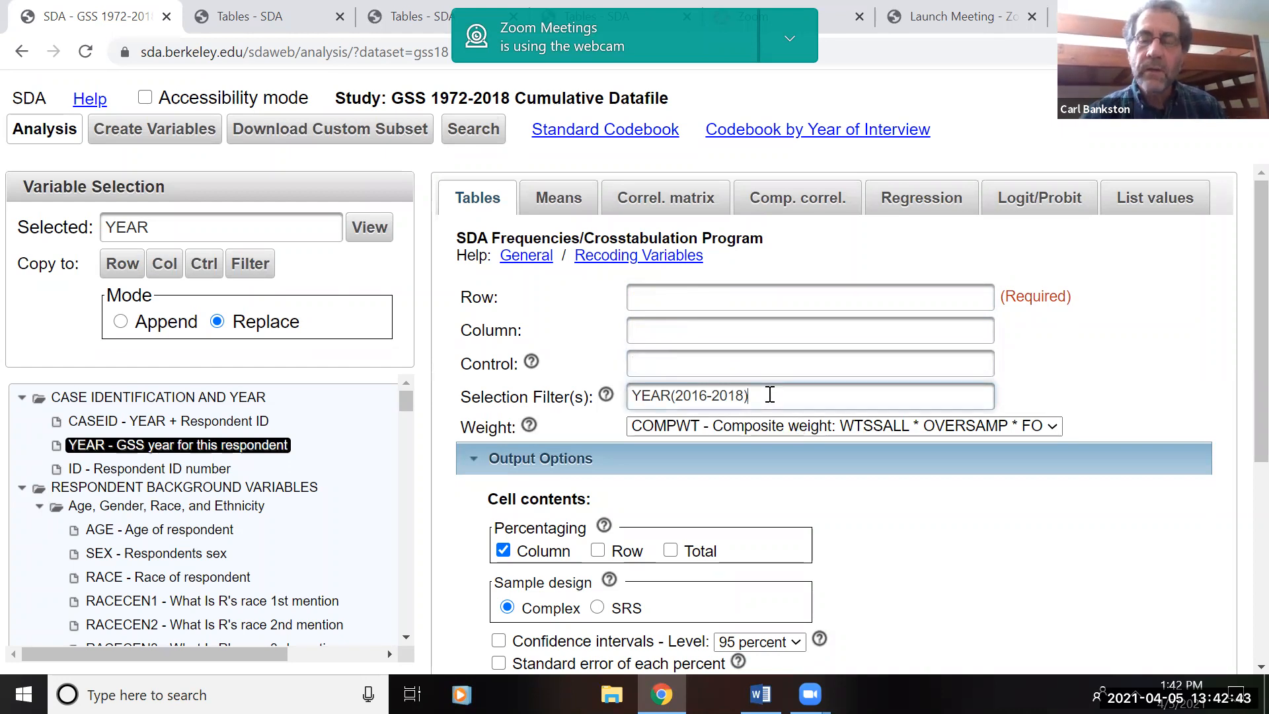
key(BackSpace)
key(BackSpace)
key(BackSpace)
key(BackSpace)
key(BackSpace)
key(BackSpace)
key(BackSpace)
key(BackSpace)
key(BackSpace)
key(BackSpace)
key(BackSpace)
key(BackSpace)
key(BackSpace)
key(BackSpace)
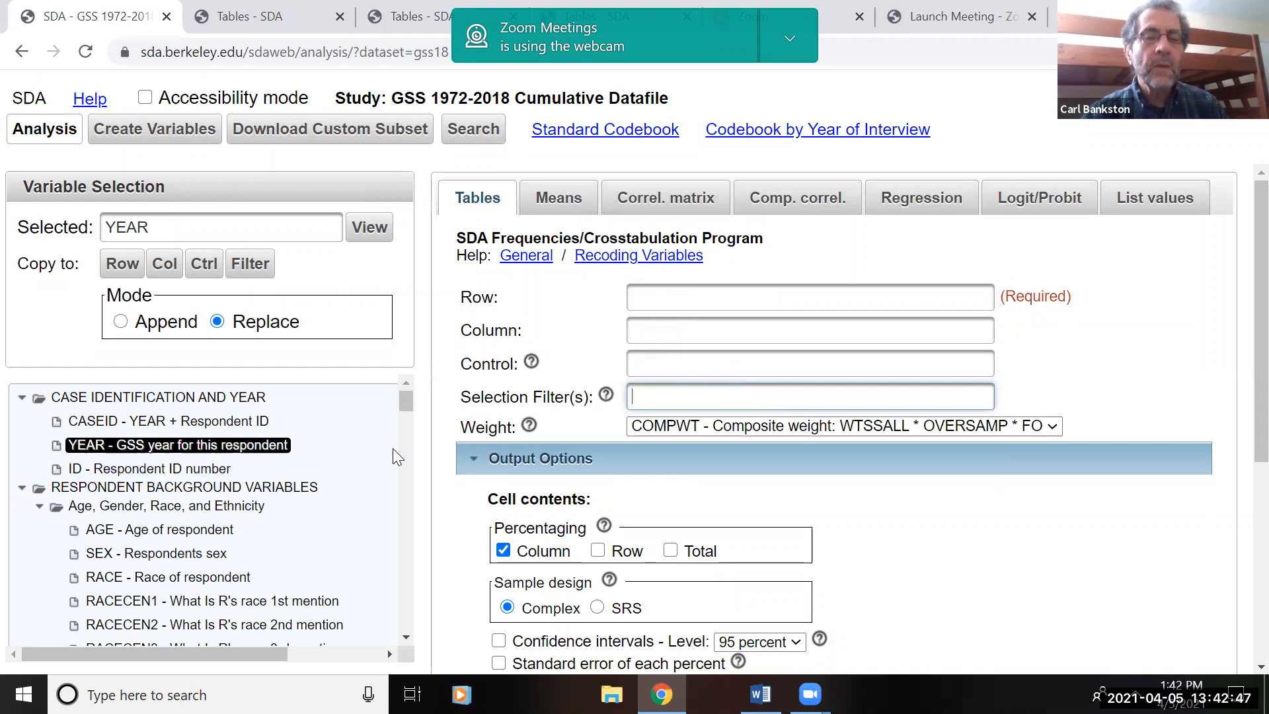
Look through the variable list for a new topic, including the subgroups under SOCIETAL CONCERNS
click(407, 638)
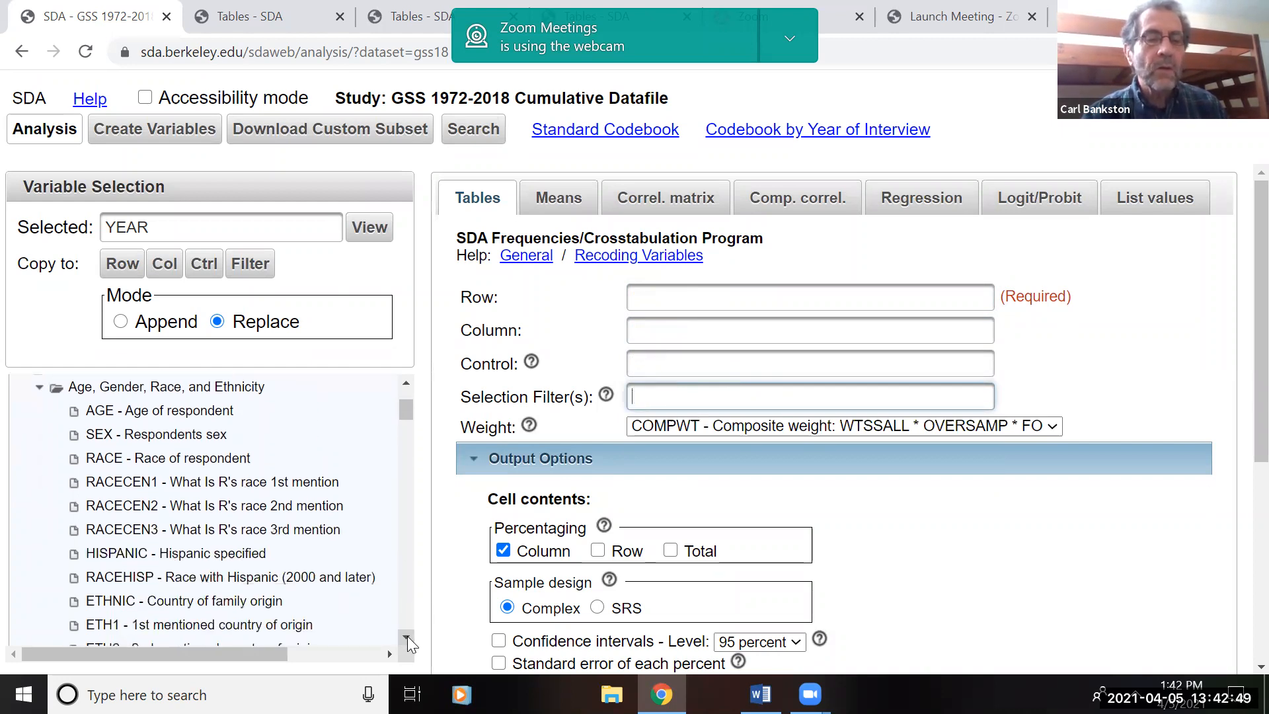
drag(408, 641, 407, 640)
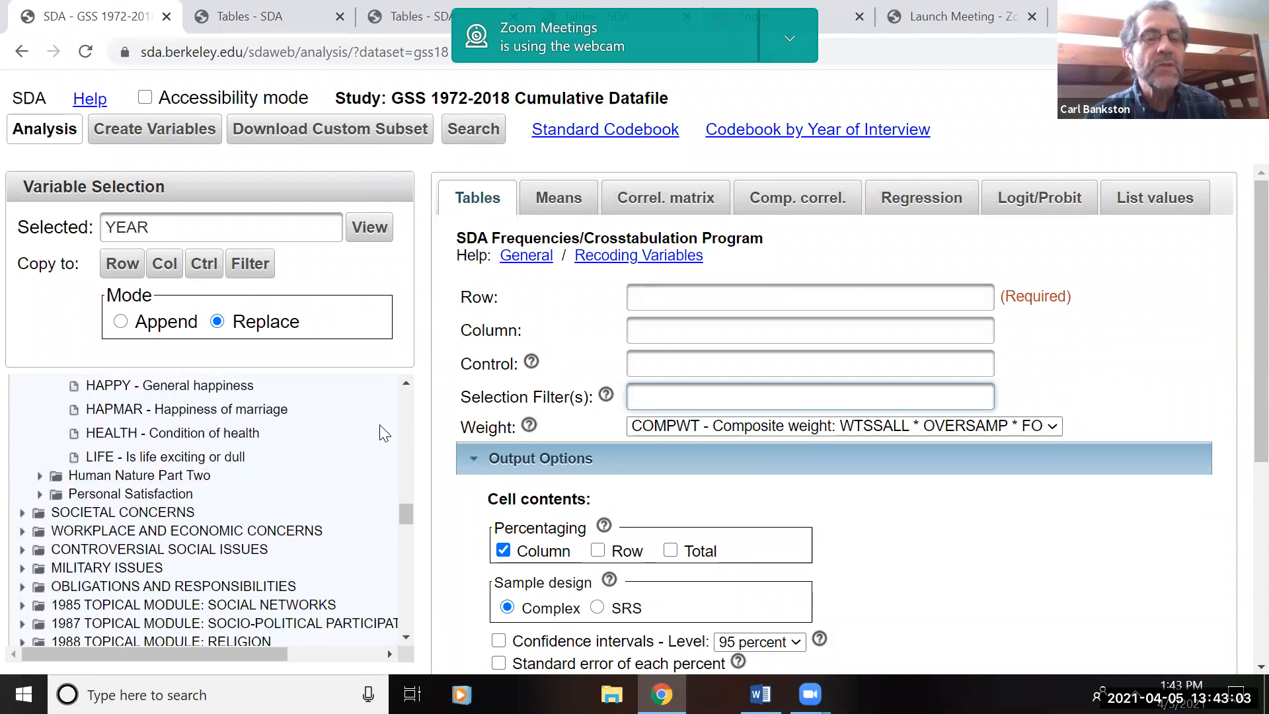
click(23, 514)
click(23, 514)
click(22, 514)
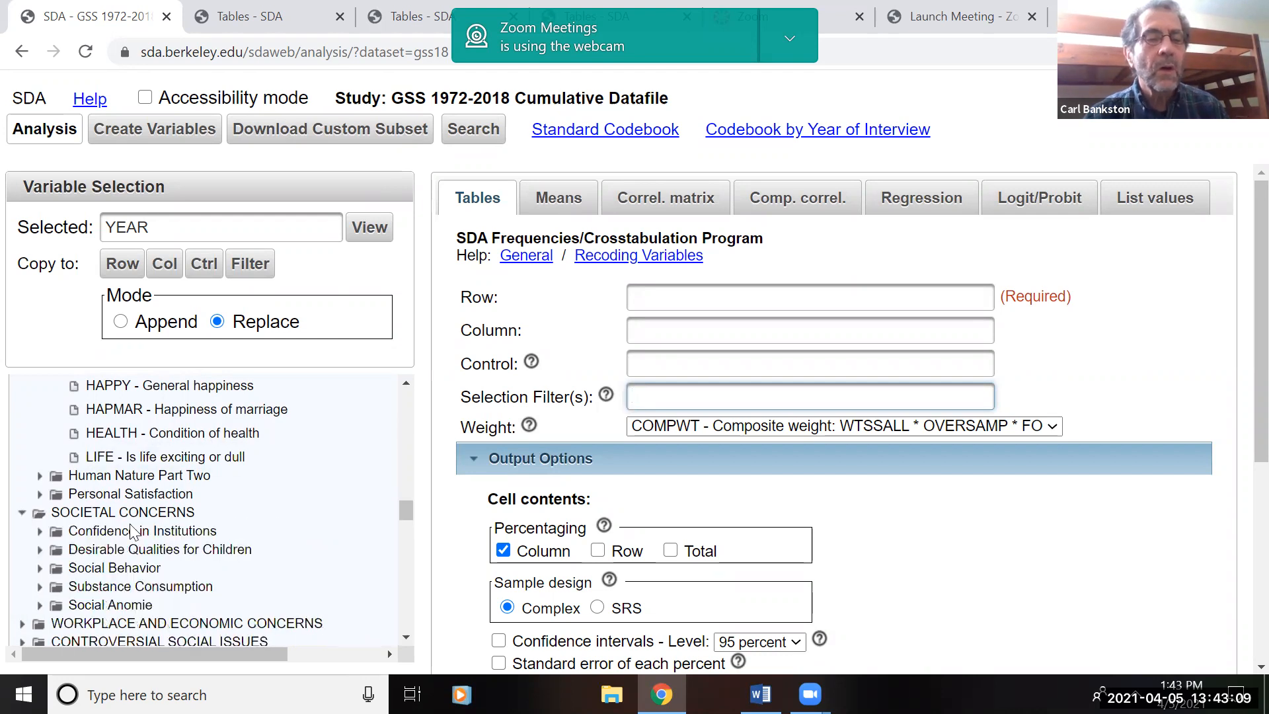
scroll(403, 407, up, 10)
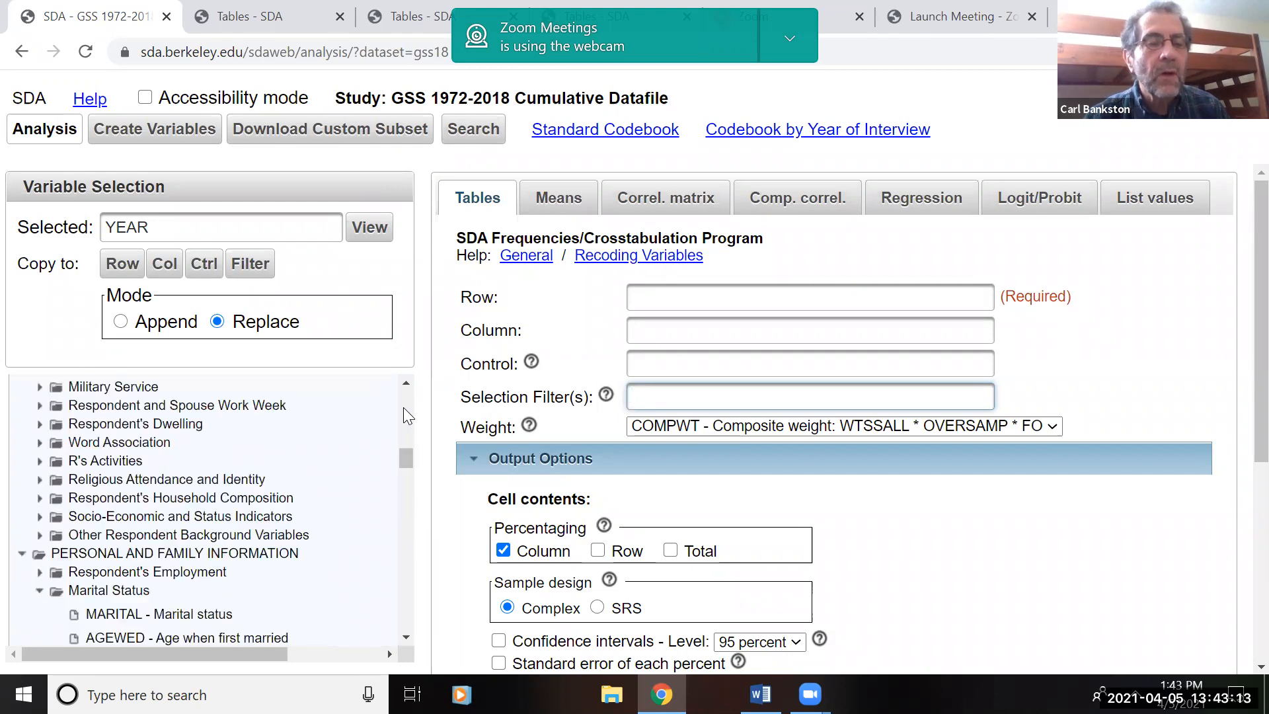
scroll(403, 407, up, 4)
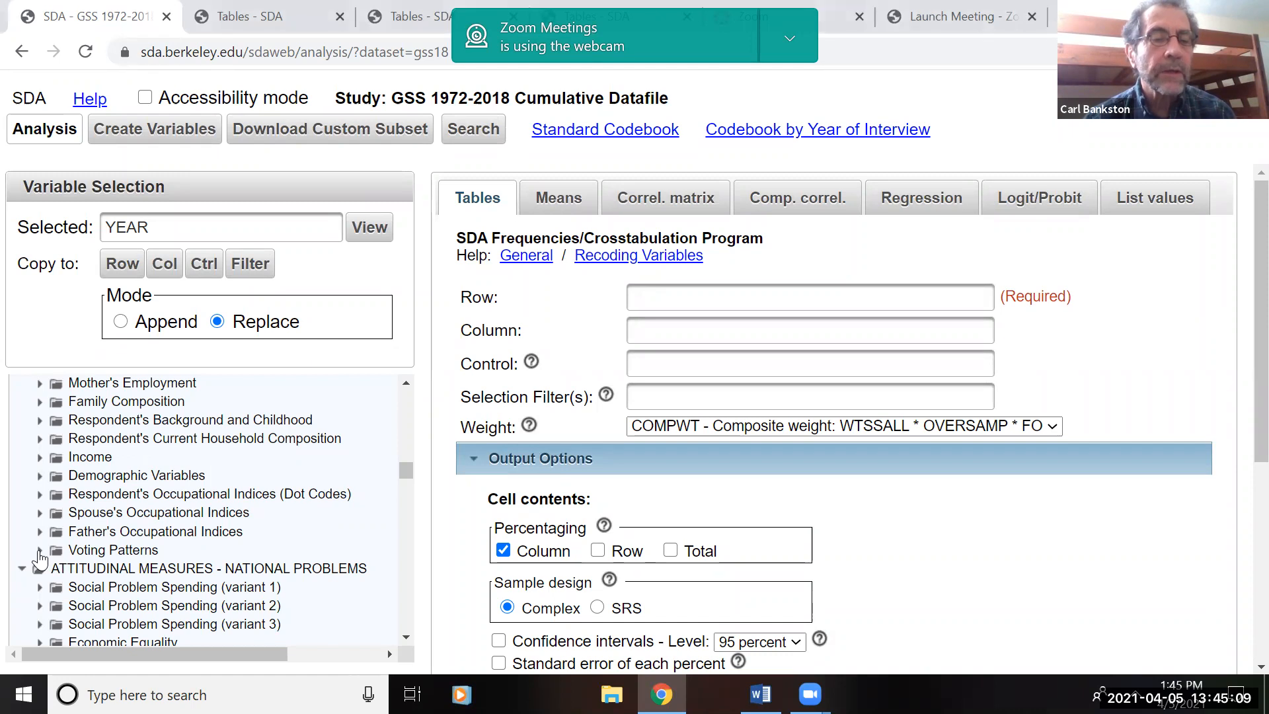
Set POLVIEWS - Think of self as liberal or conservative, from Voting Patterns, as the row variable
click(39, 551)
click(407, 637)
drag(407, 637, 407, 637)
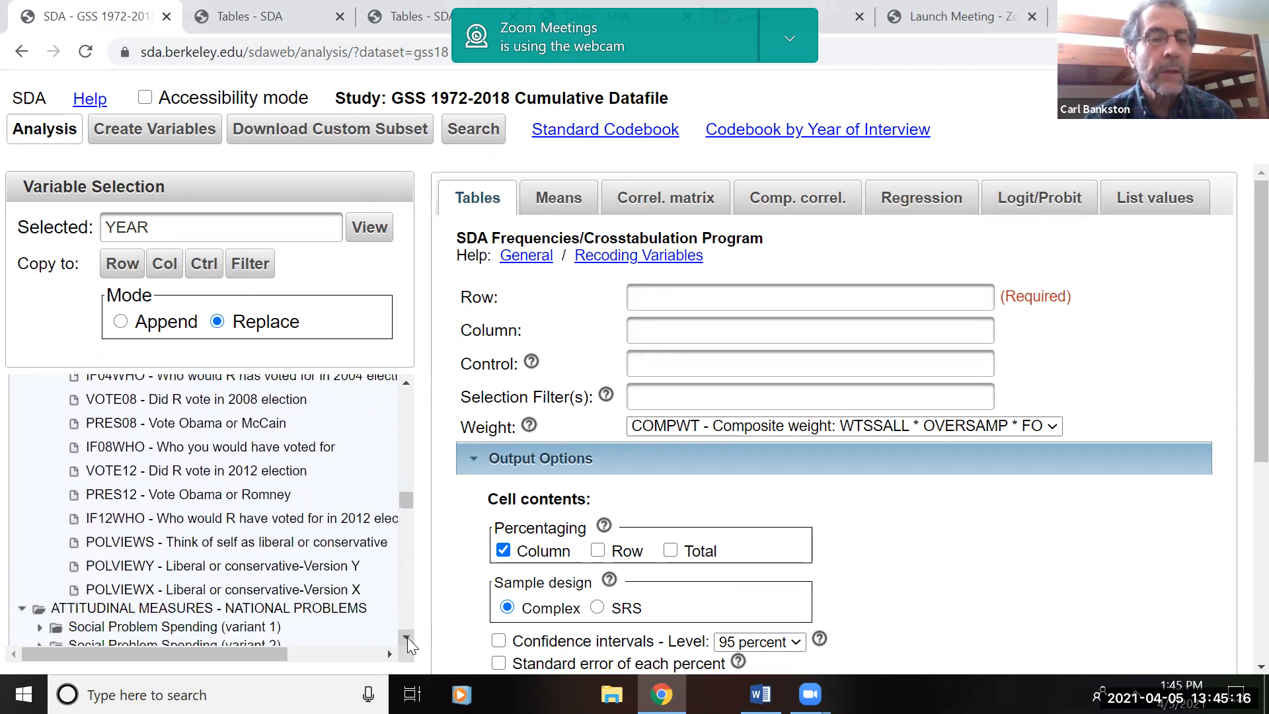
click(144, 550)
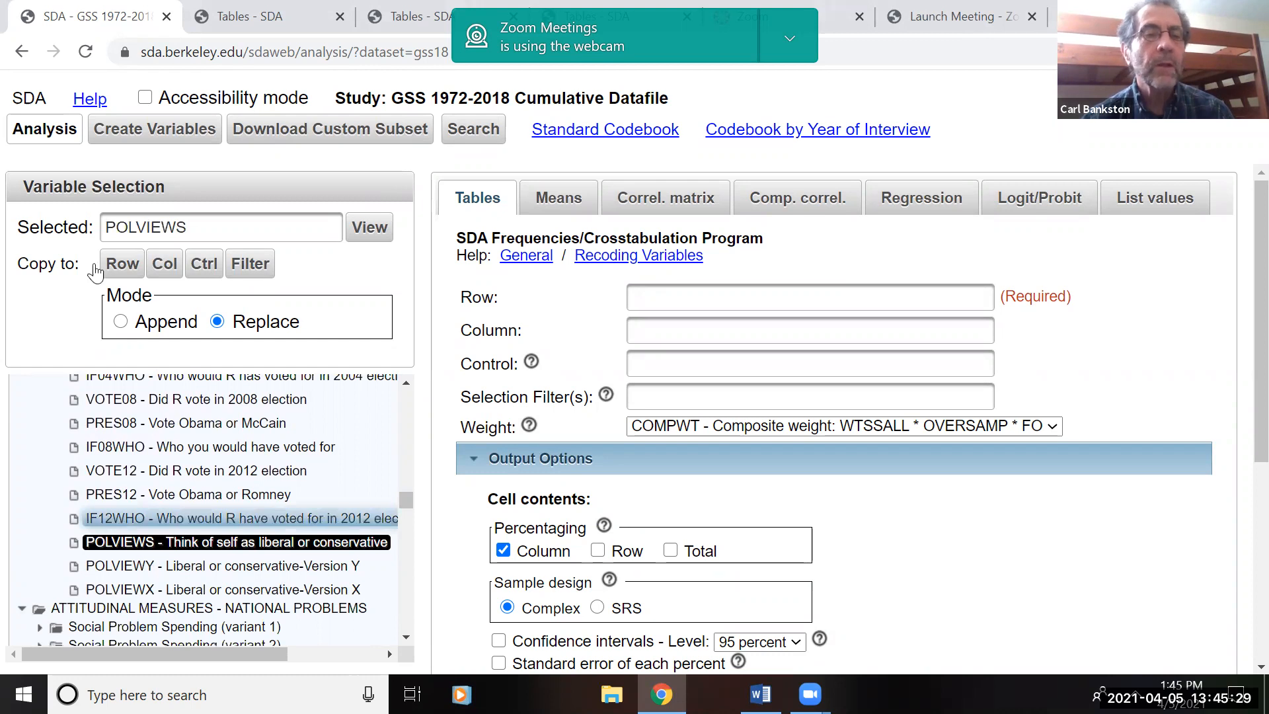
click(124, 267)
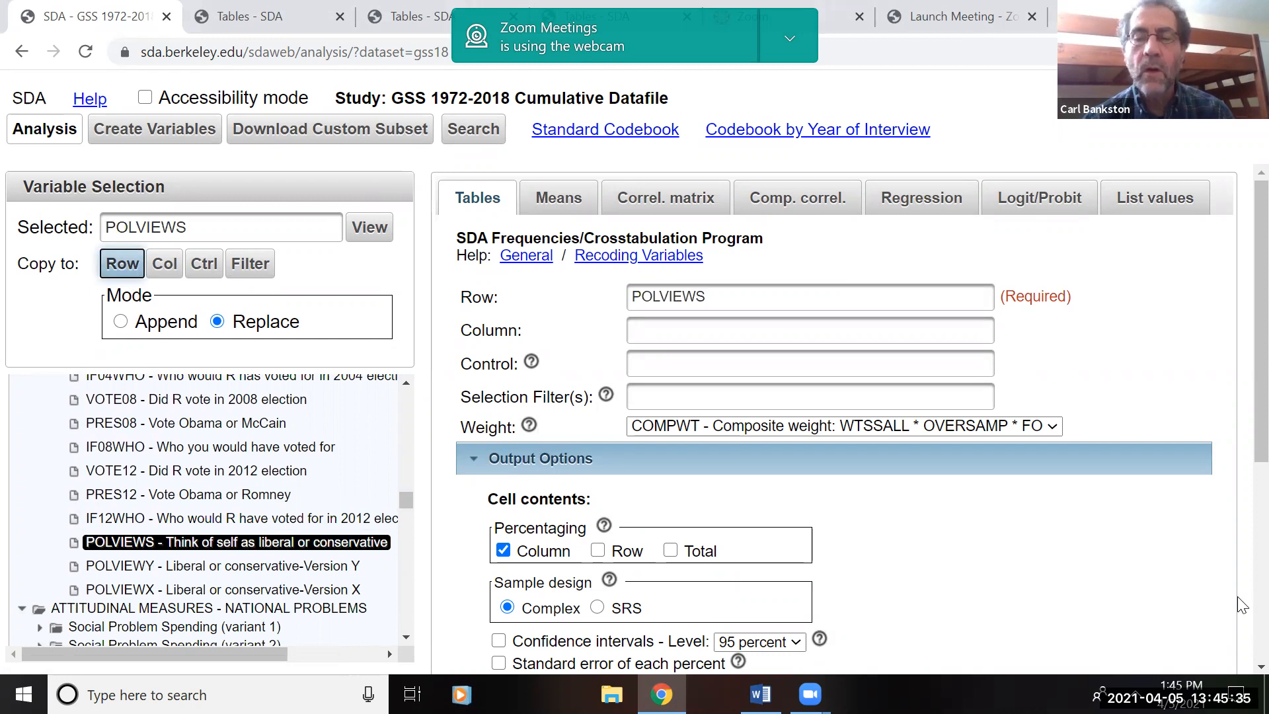
Run the table for POLVIEWS alone and review its frequency distribution
scroll(787, 609, down, 5)
click(492, 636)
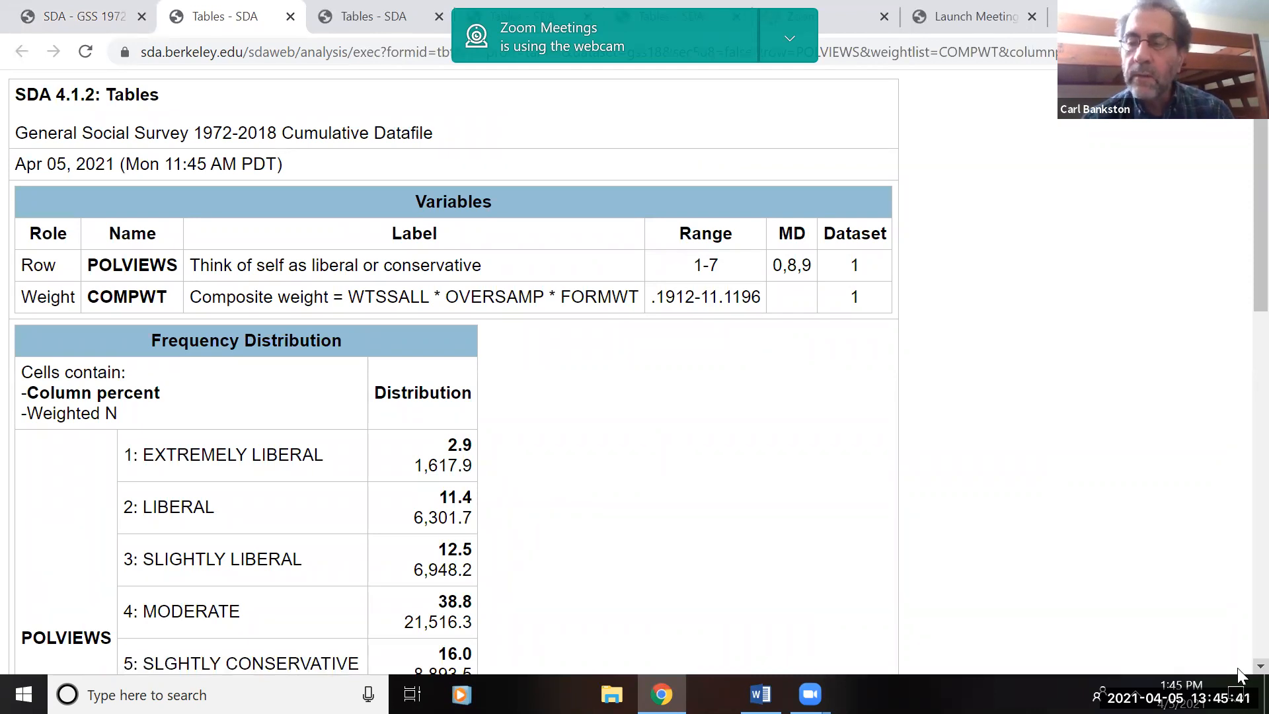
scroll(1240, 661, down, 2)
scroll(1240, 667, down, 1)
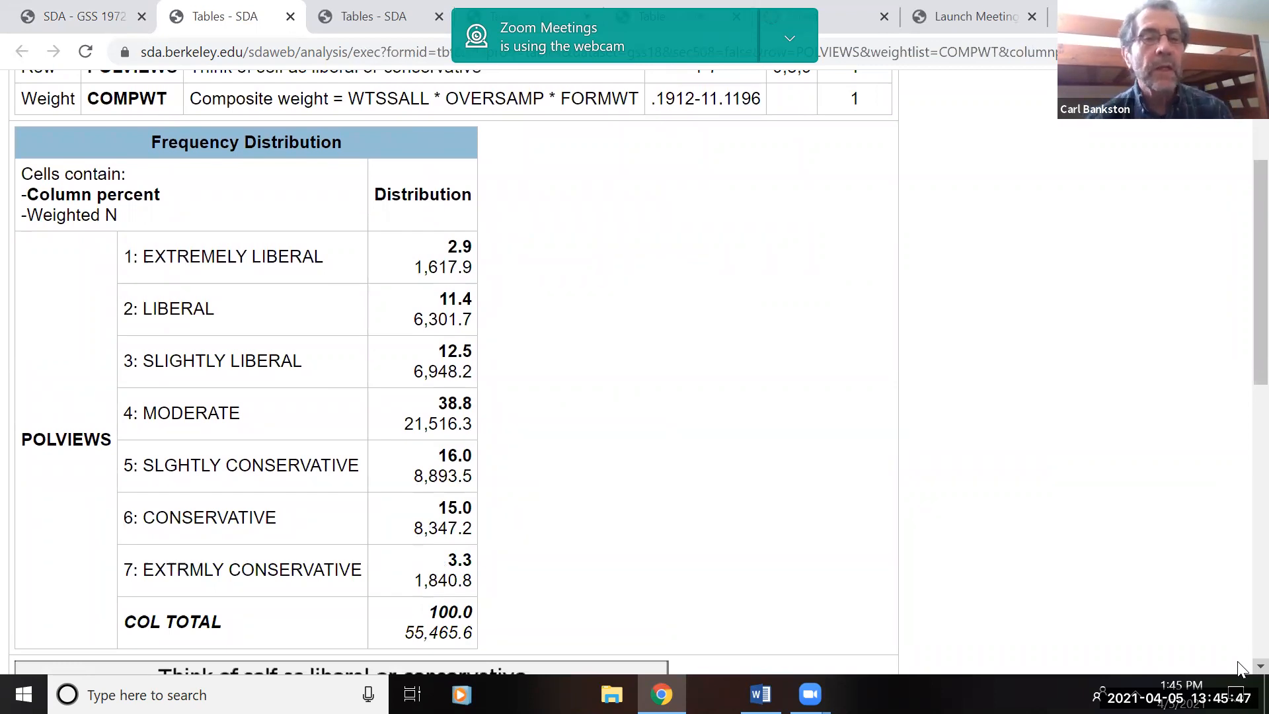
scroll(1240, 667, down, 1)
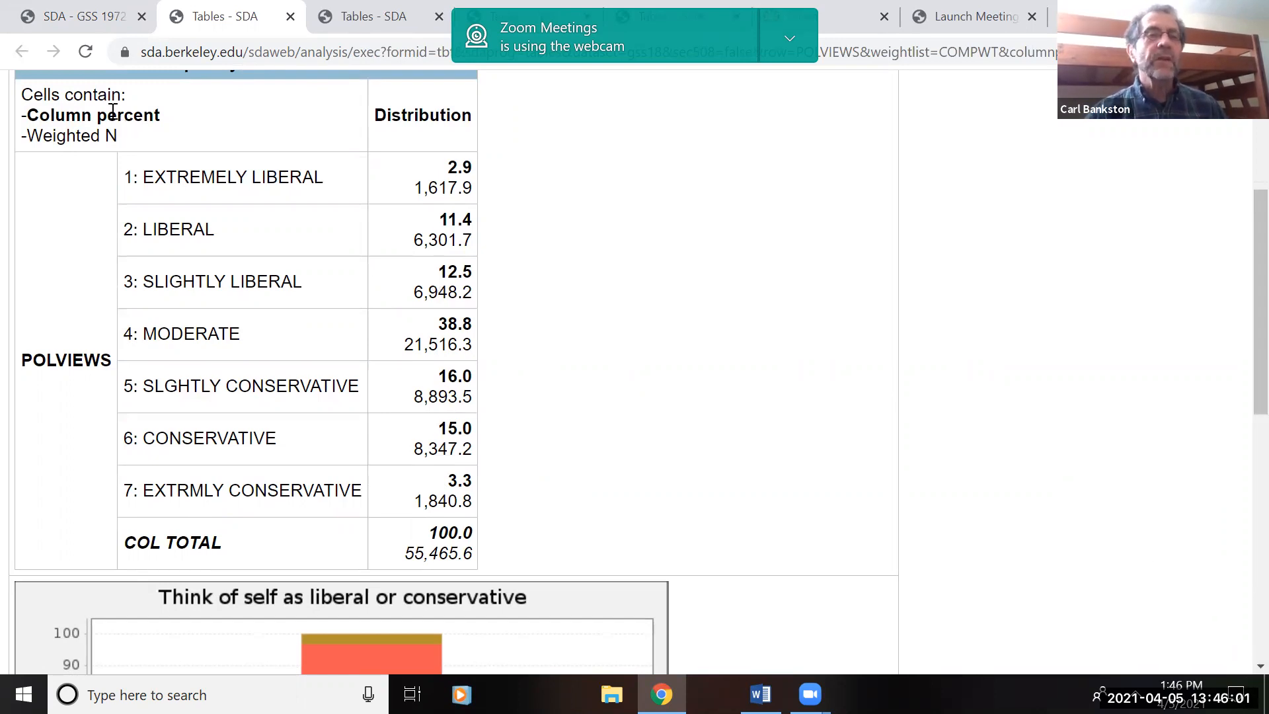
Return to the analysis form and set YEAR - GSS year for this respondent as the column variable
click(66, 19)
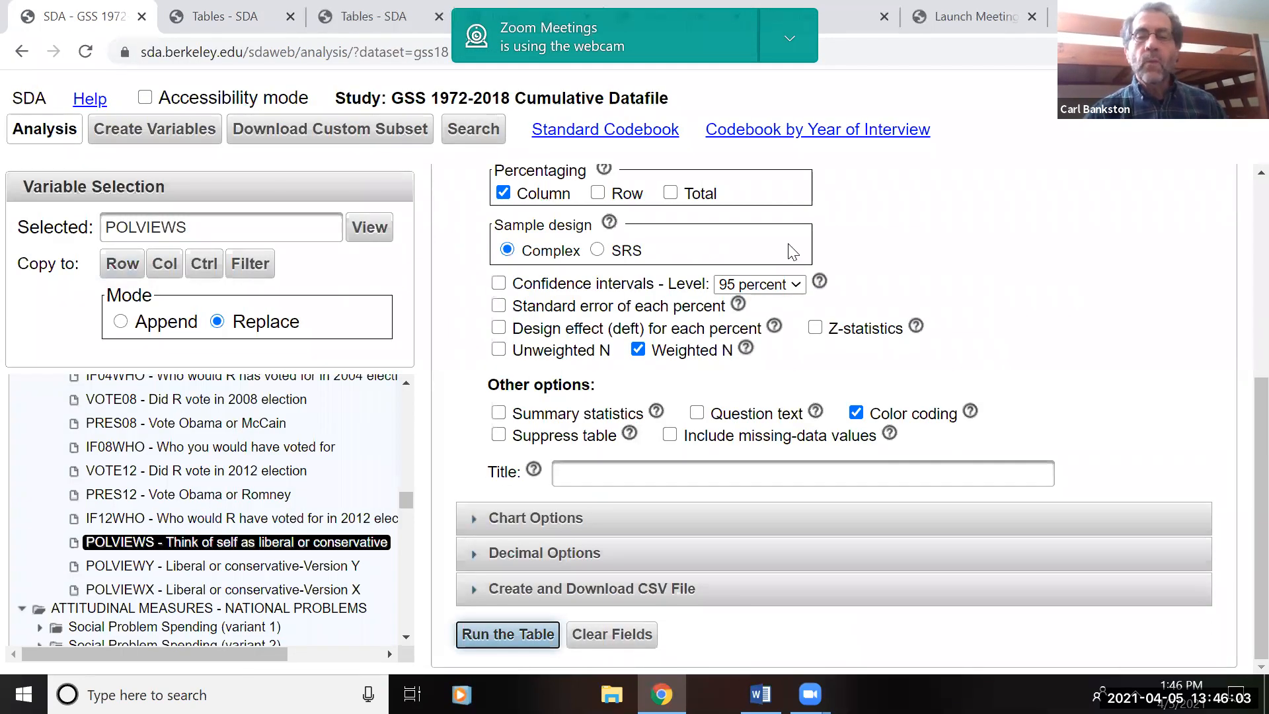
scroll(1241, 273, up, 5)
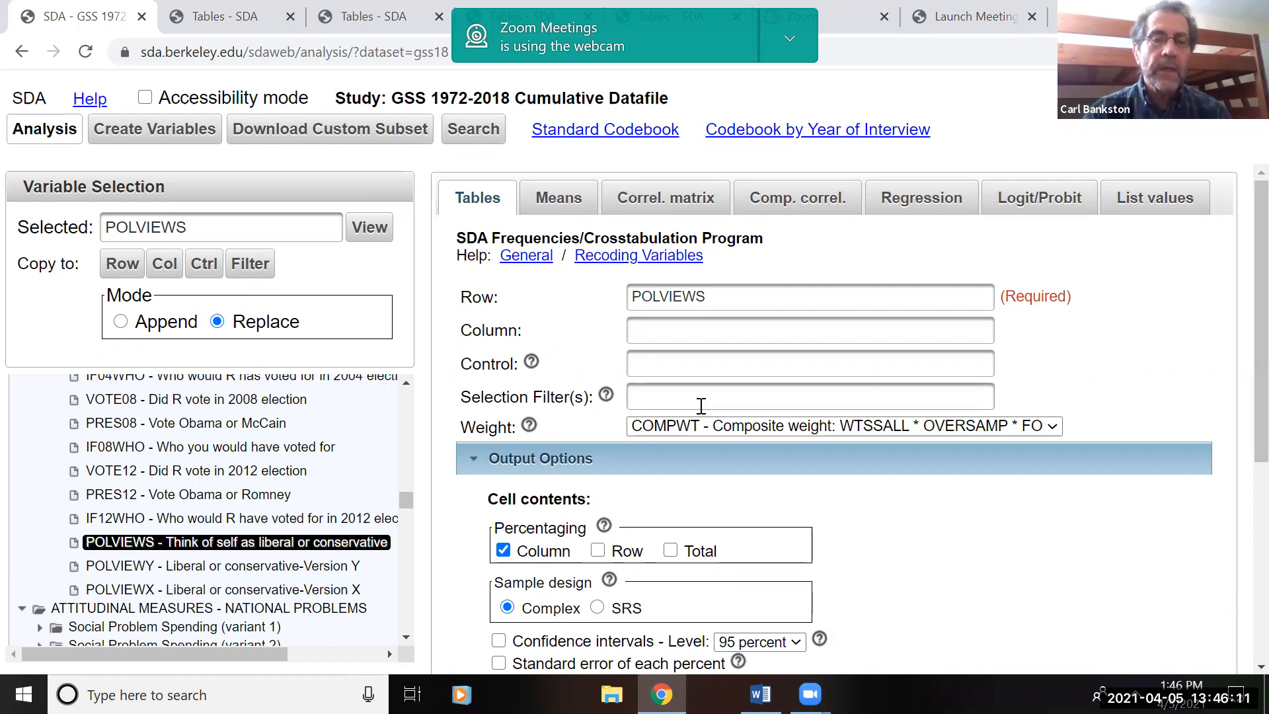
scroll(408, 429, up, 1)
scroll(407, 425, up, 15)
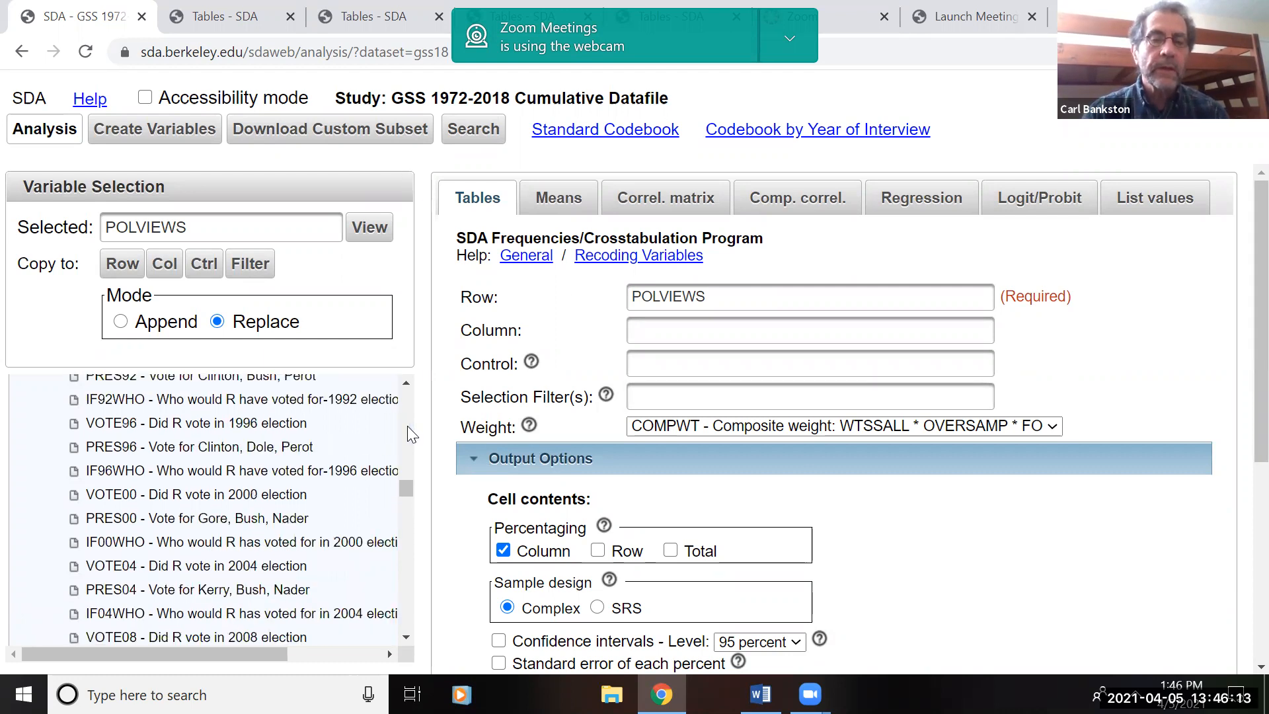
scroll(407, 399, up, 8)
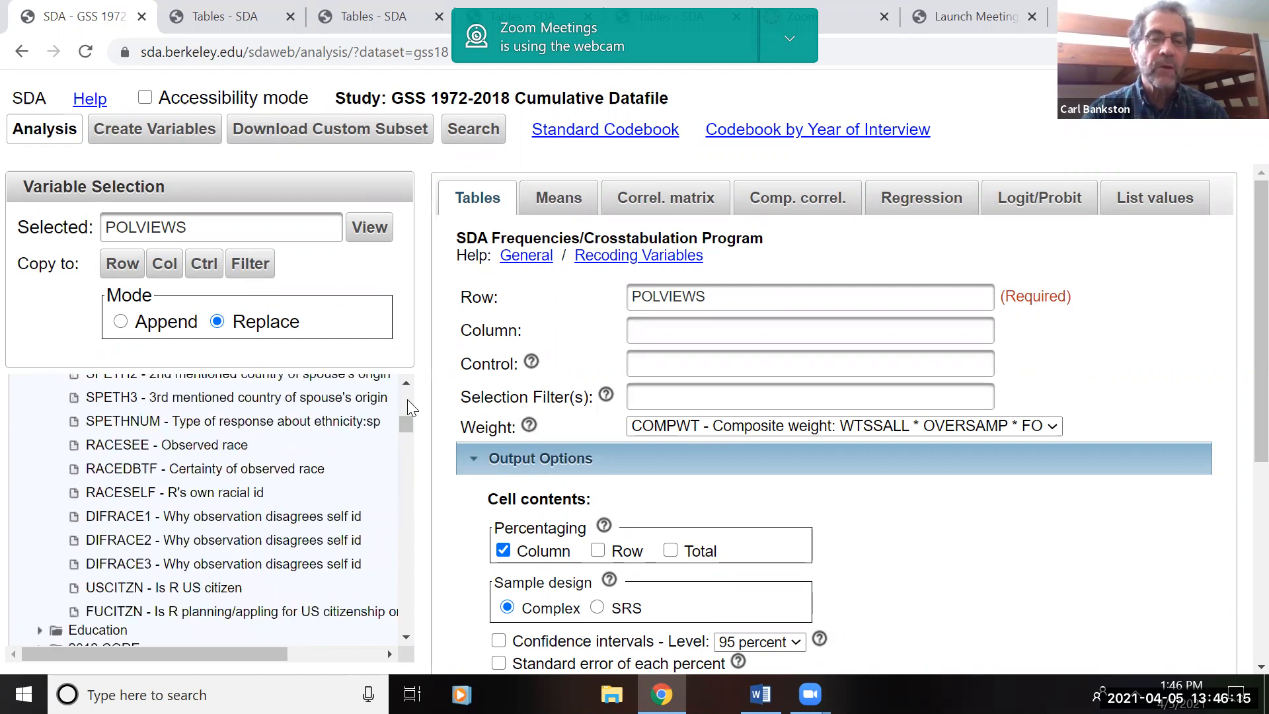
scroll(407, 384, up, 3)
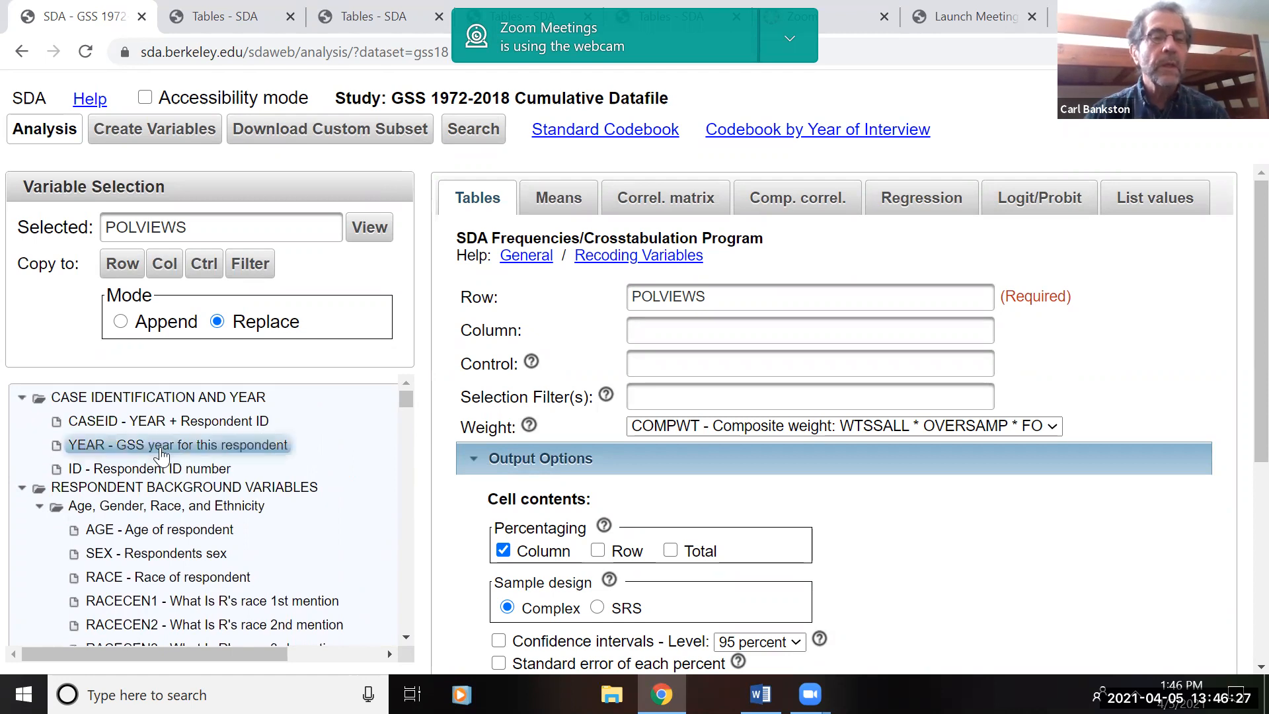
click(162, 454)
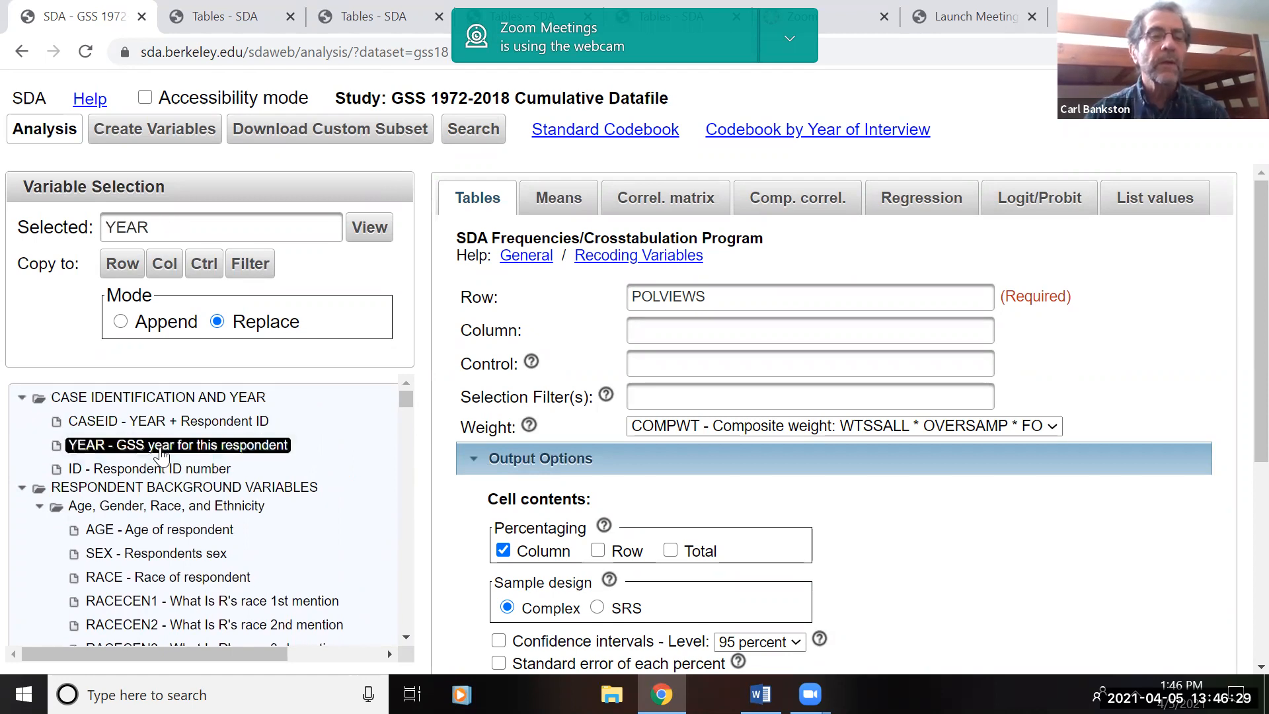
click(165, 278)
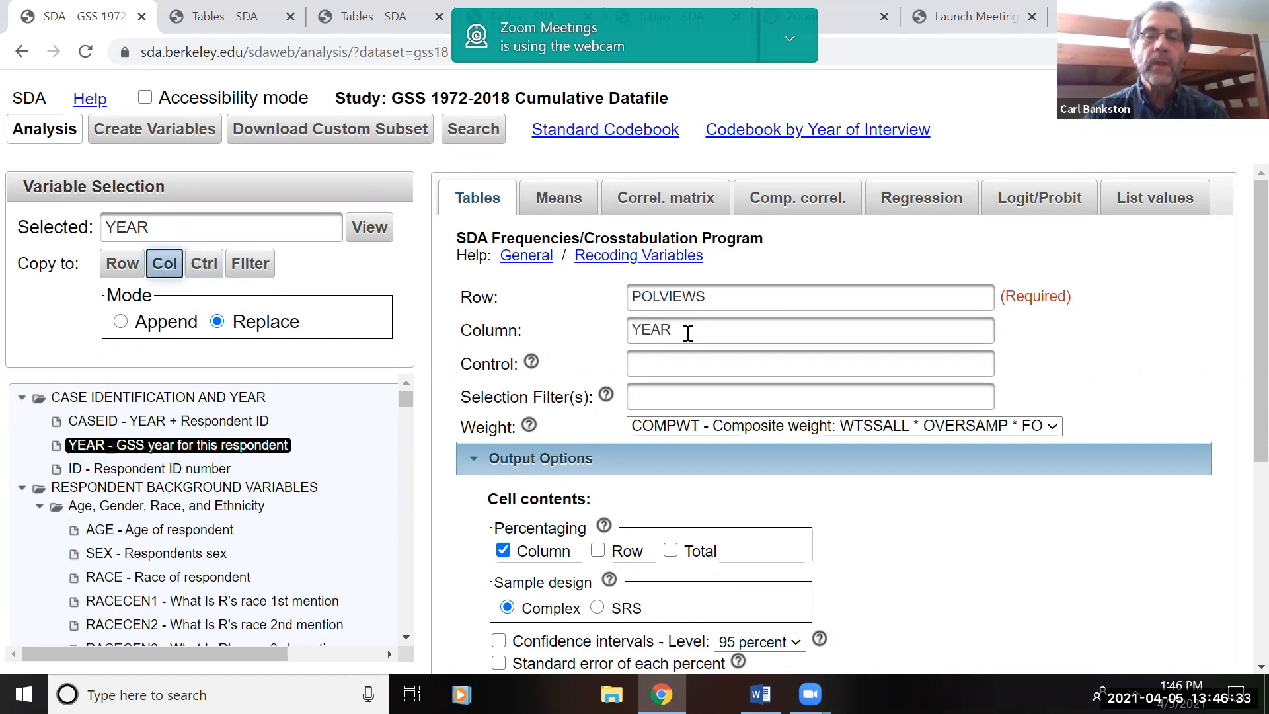
Recode the YEAR column variable into four periods by extending it to YEAR (r: 1=1972-1980; 2=1981-1990; 3=1991-2000; 4=2001-2018)
click(687, 333)
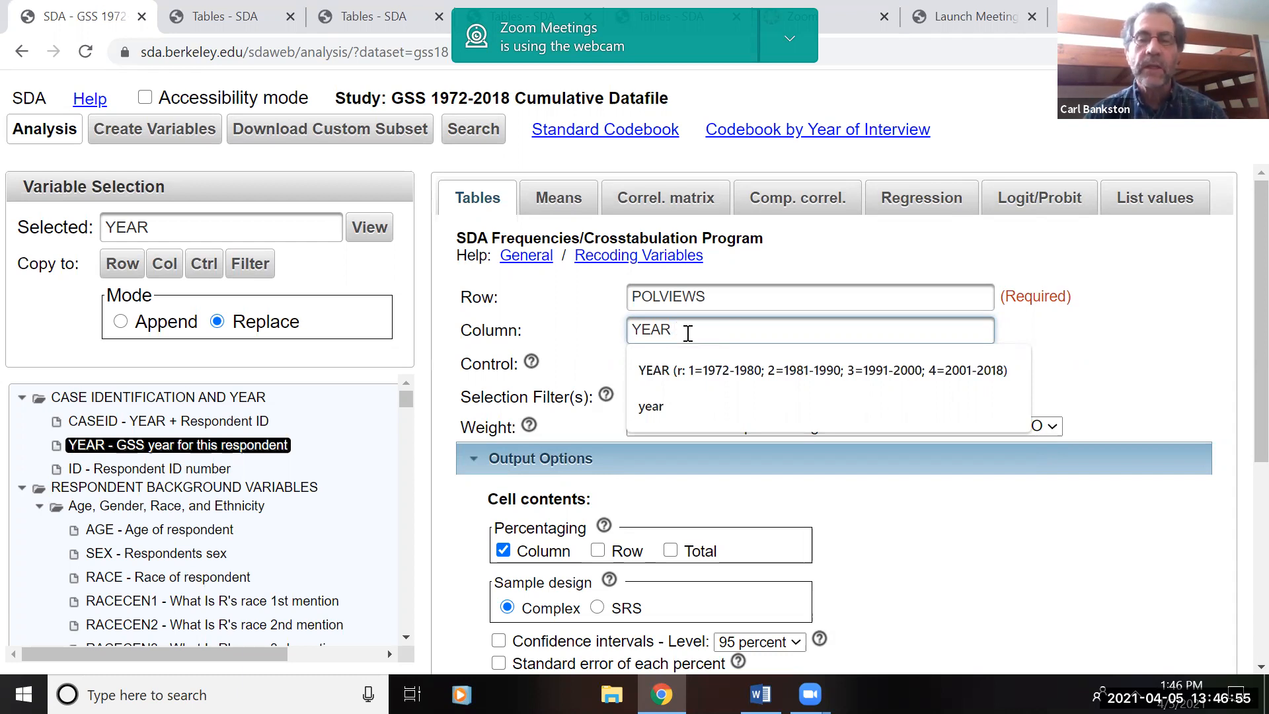
text(()
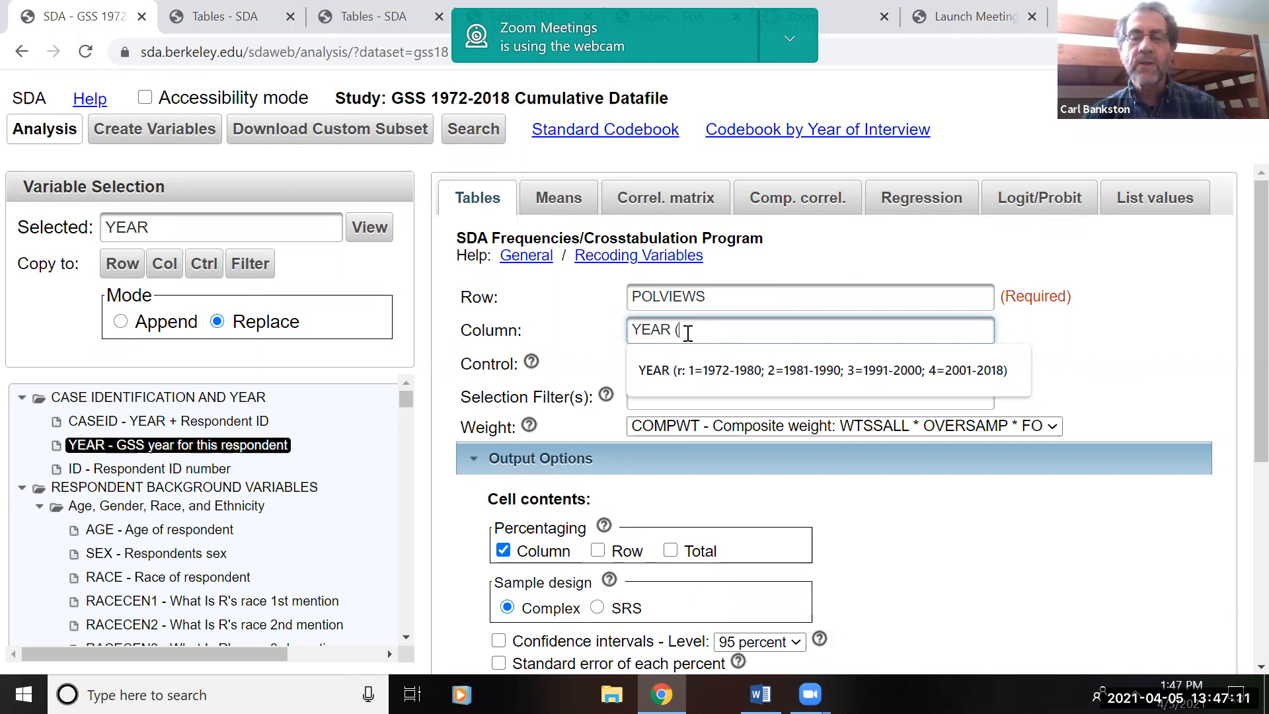
text(r)
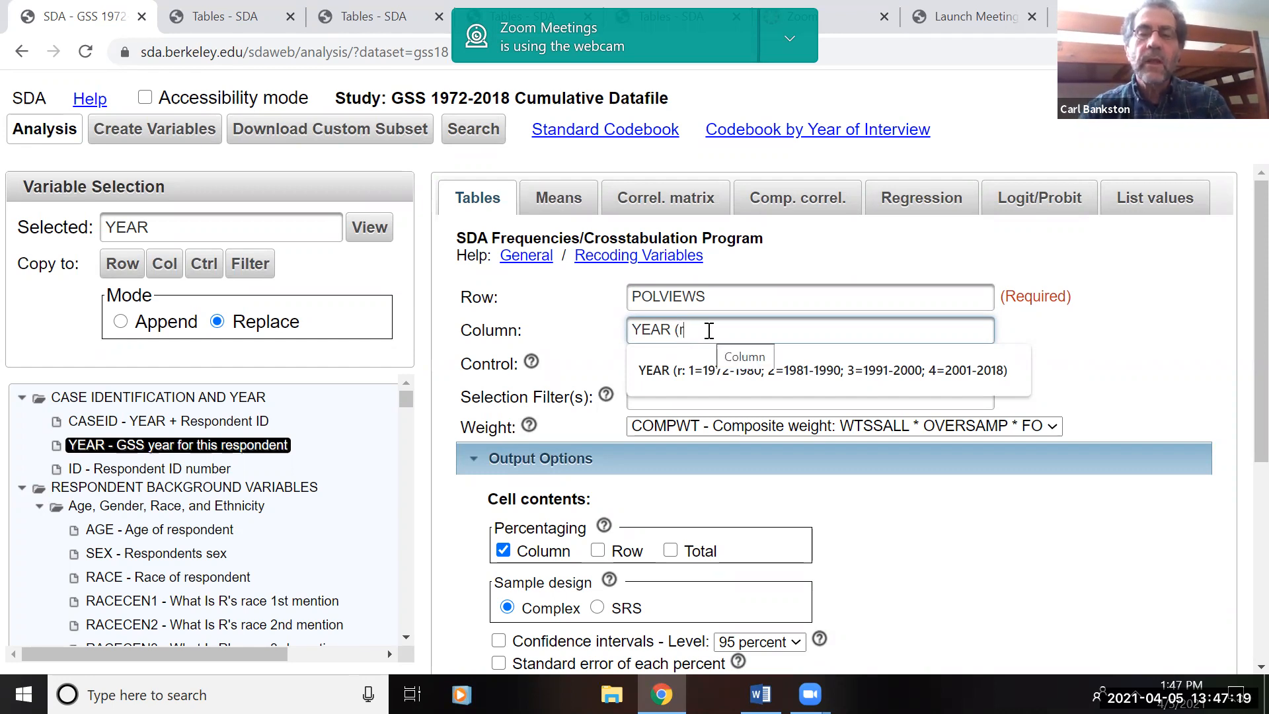
text(: )
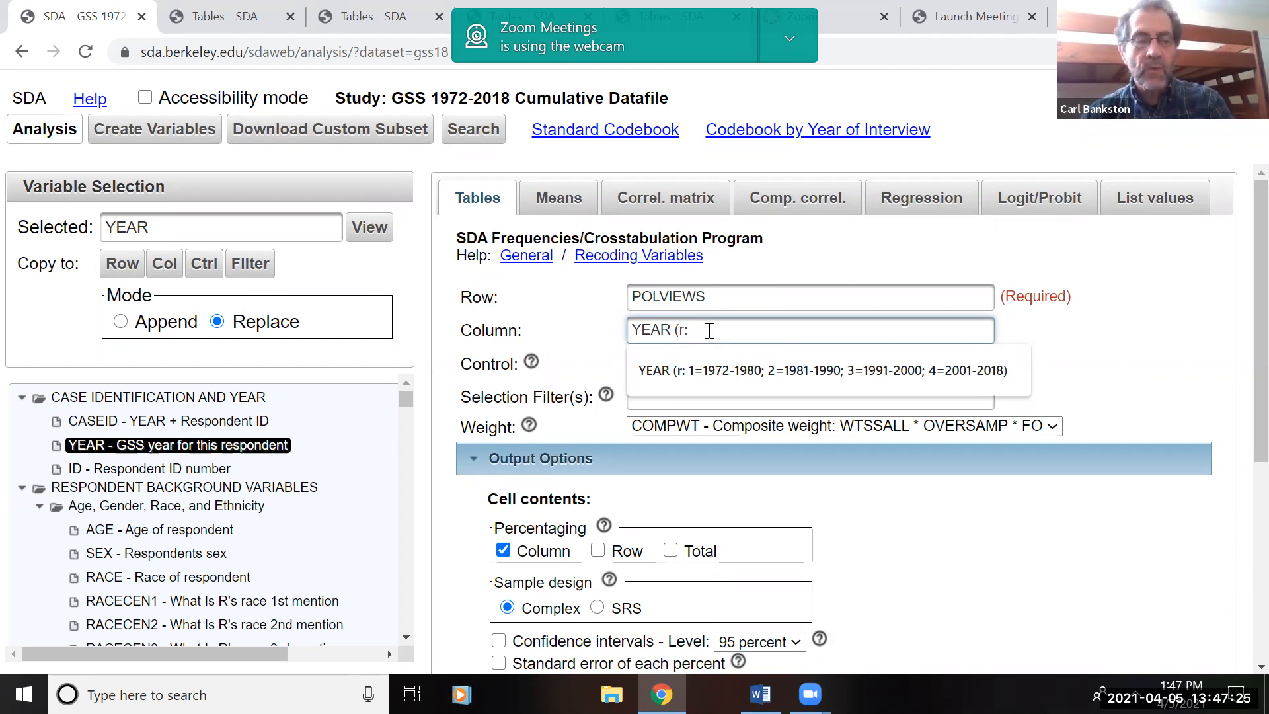
text(1)
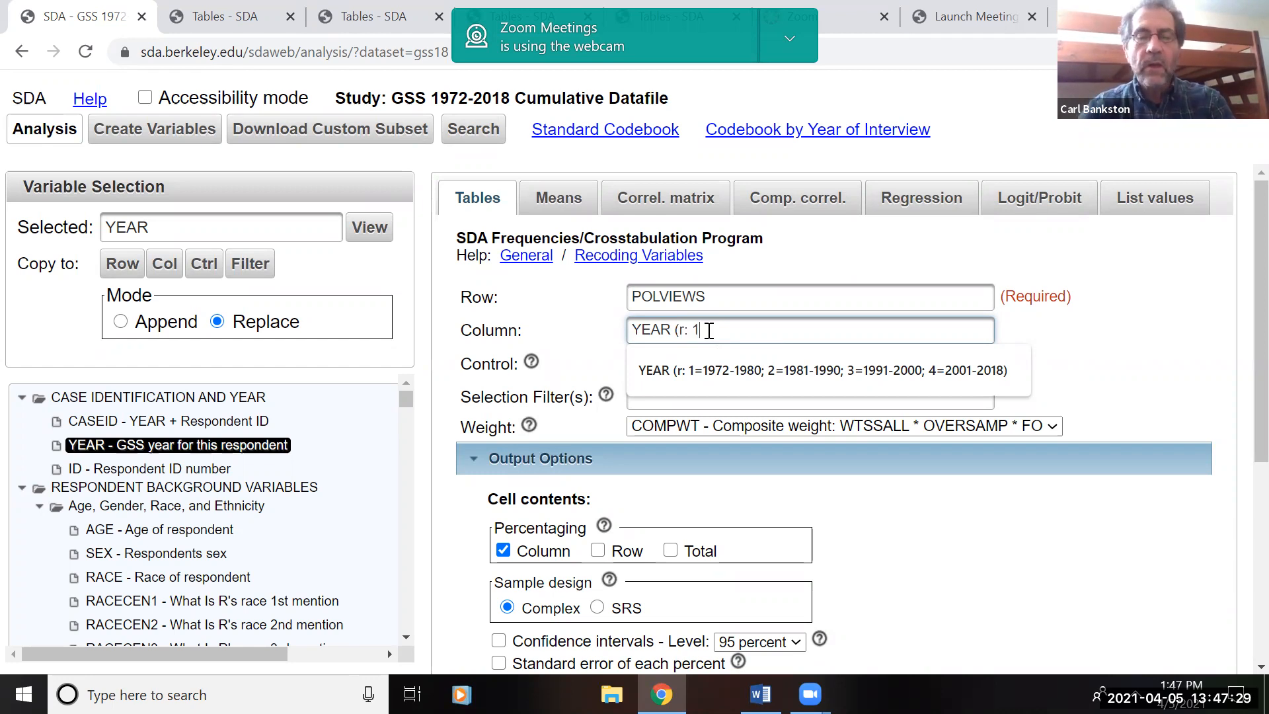
text(=1972)
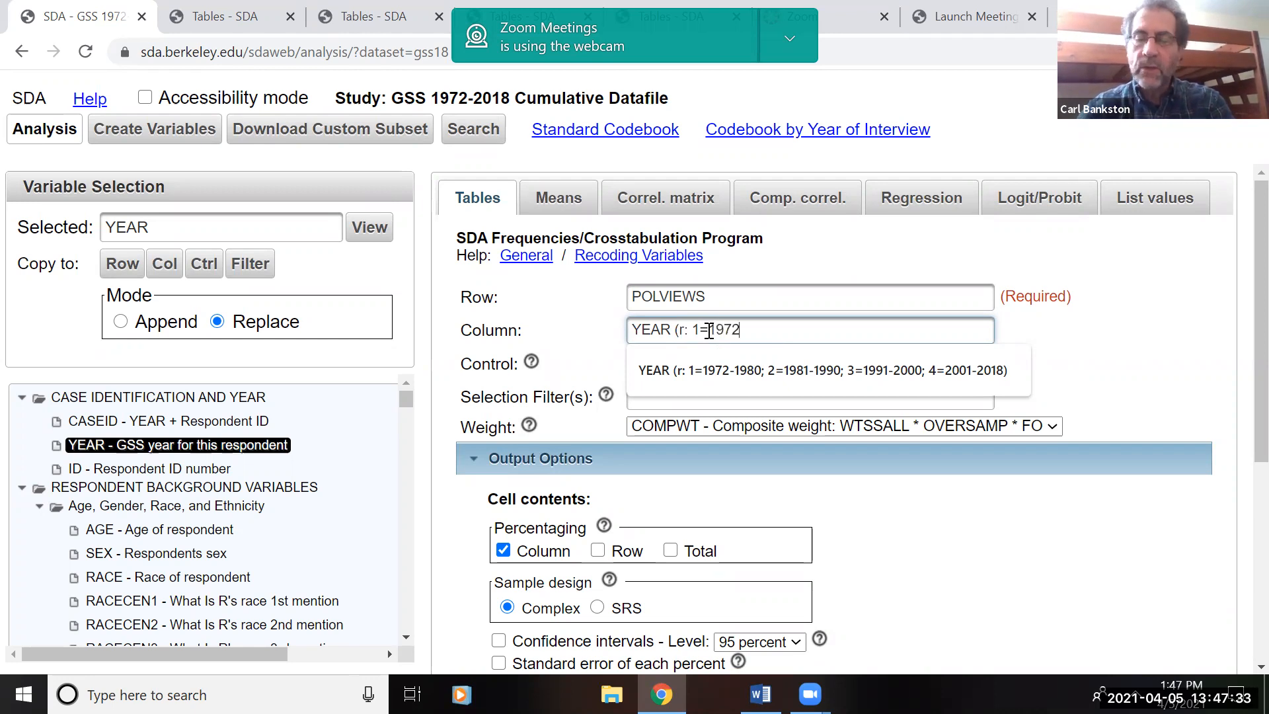
text(-1980)
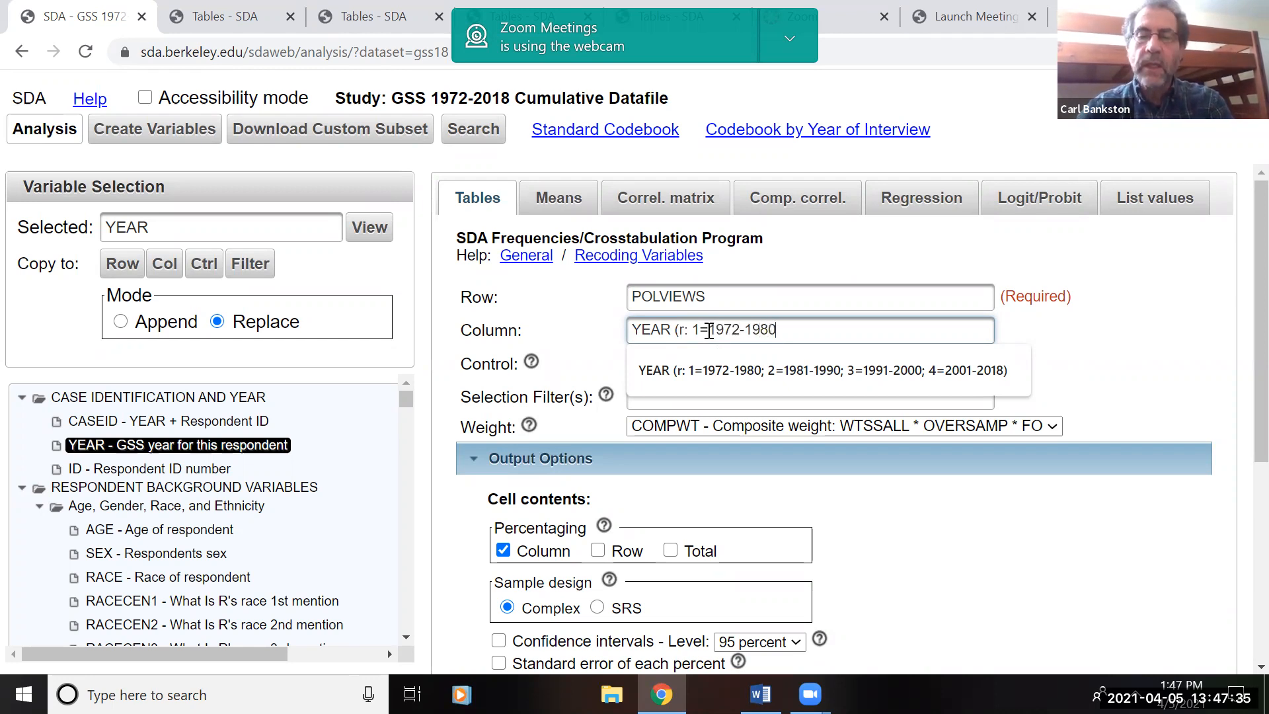
text(;)
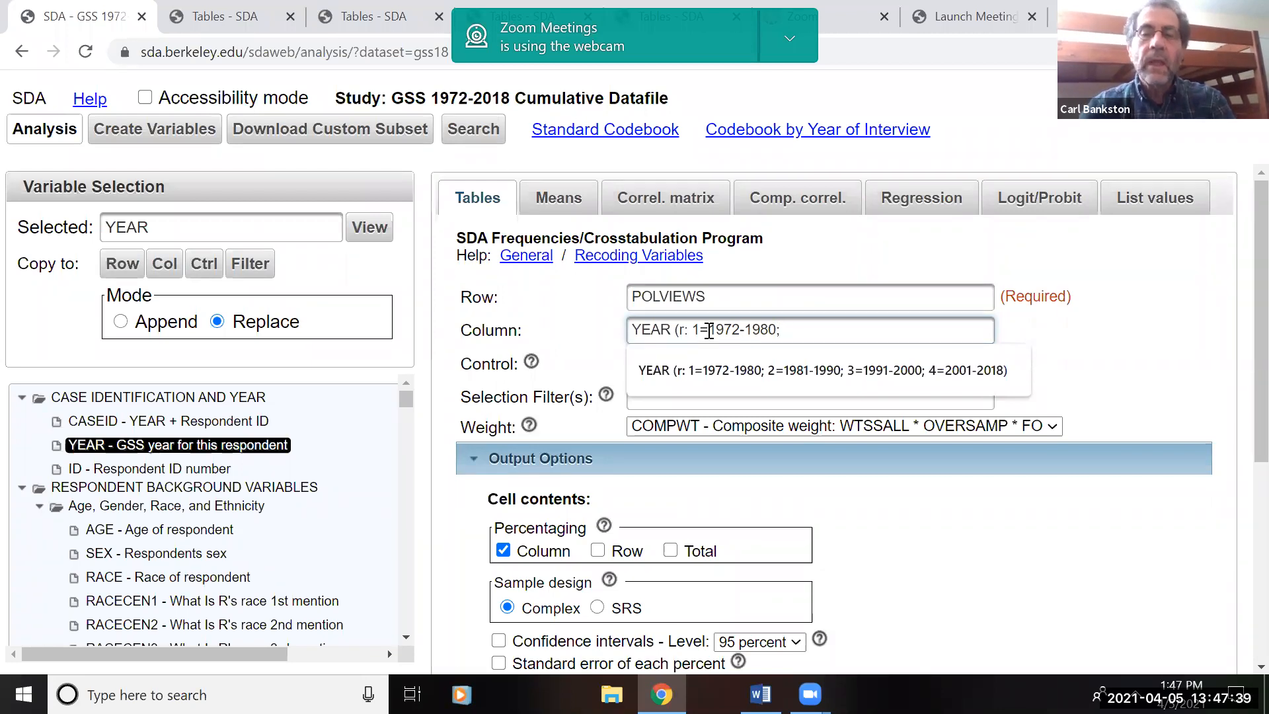
text( 2=)
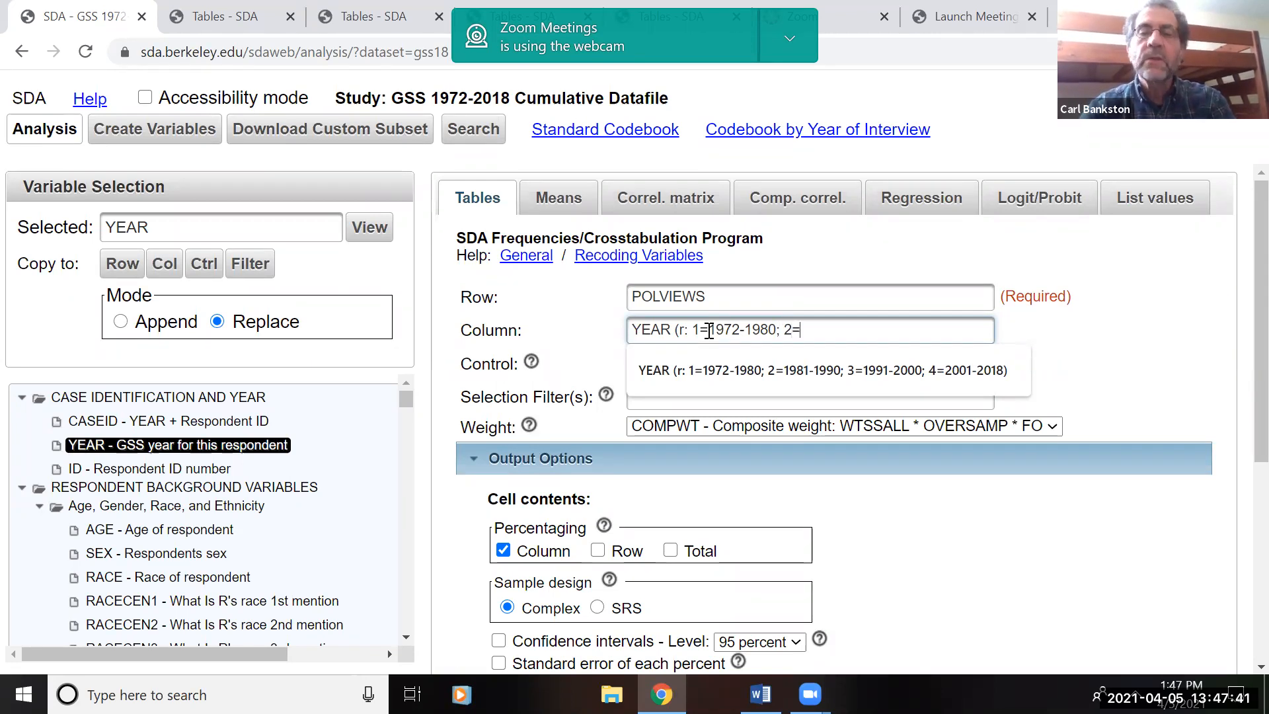
text(198)
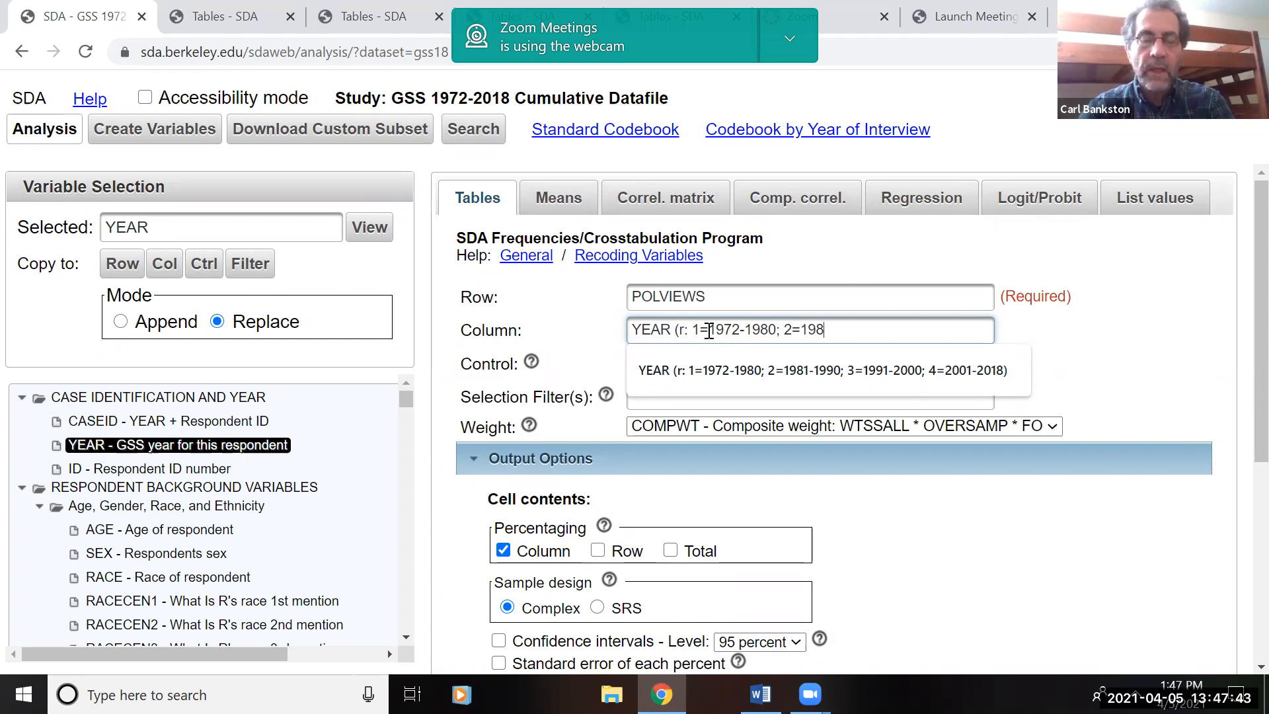
text(1-199)
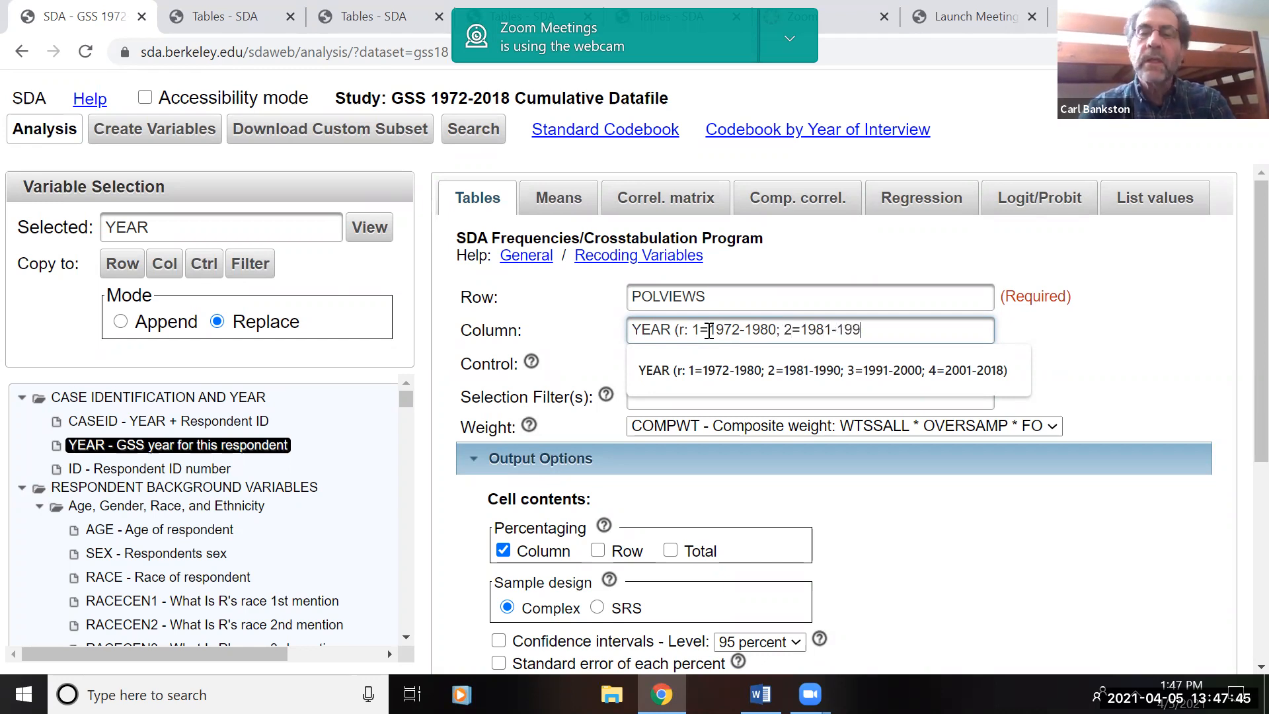
text(0; )
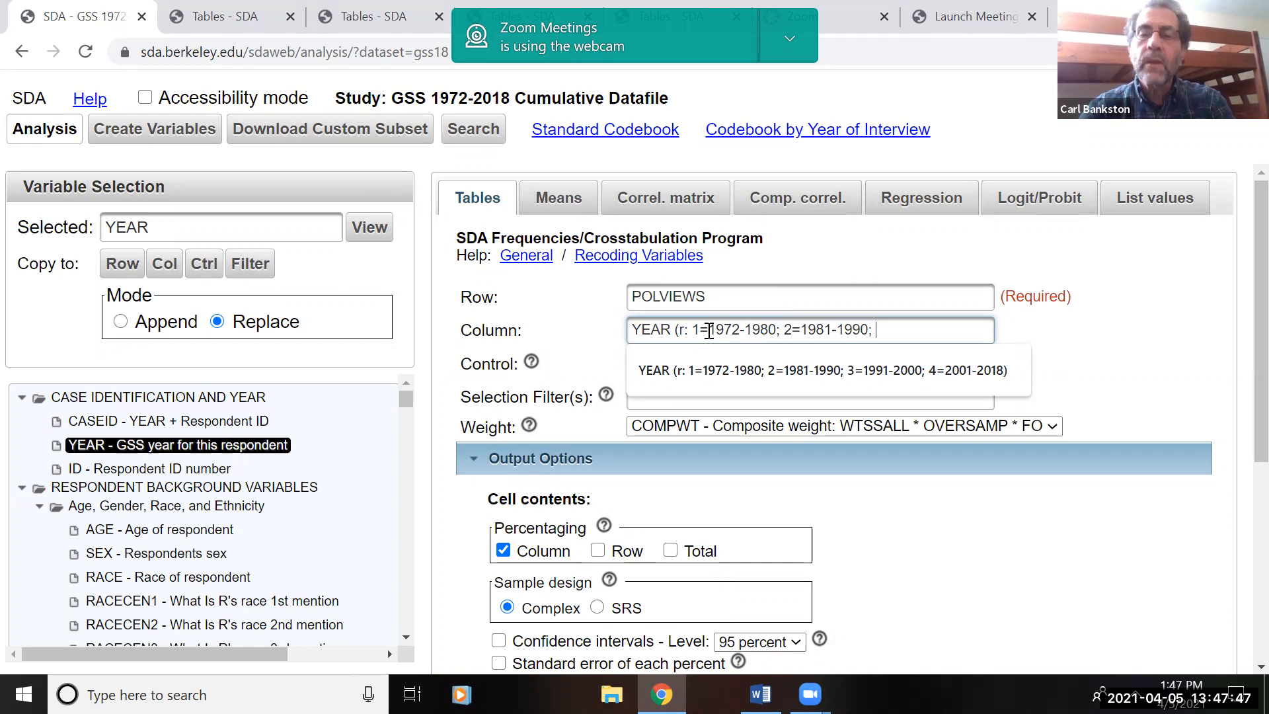
text(3=)
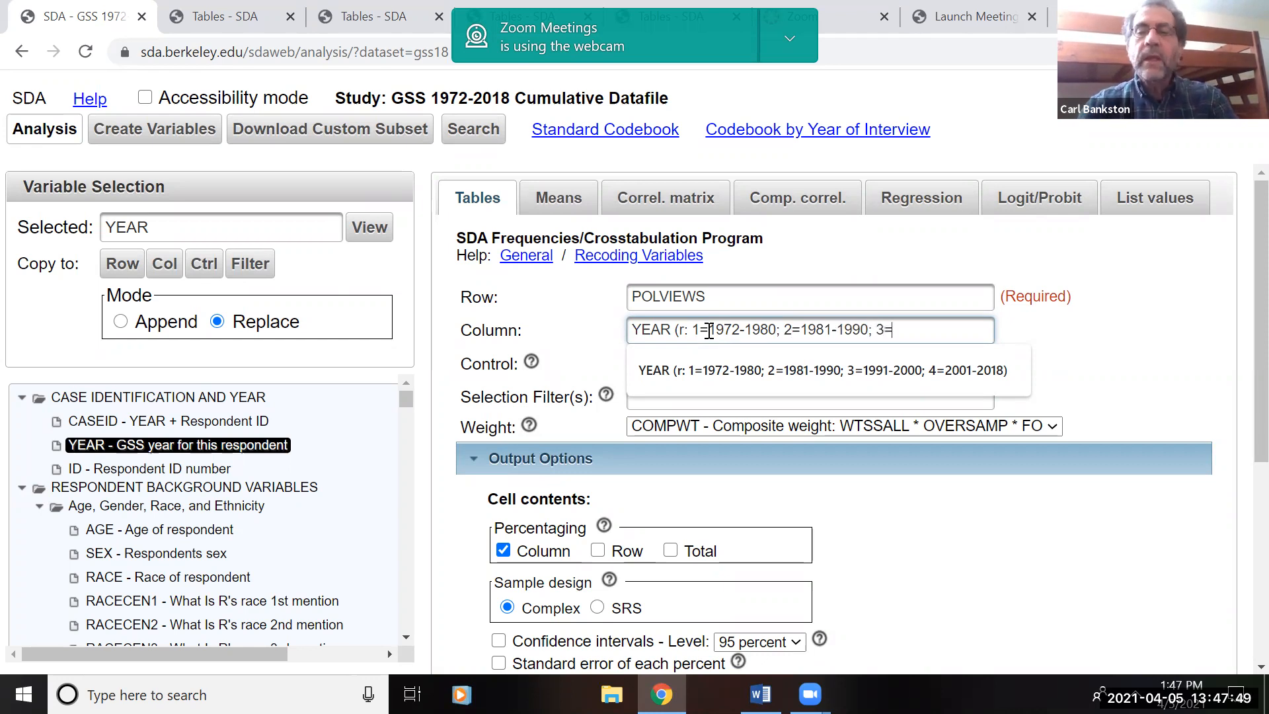
text(199)
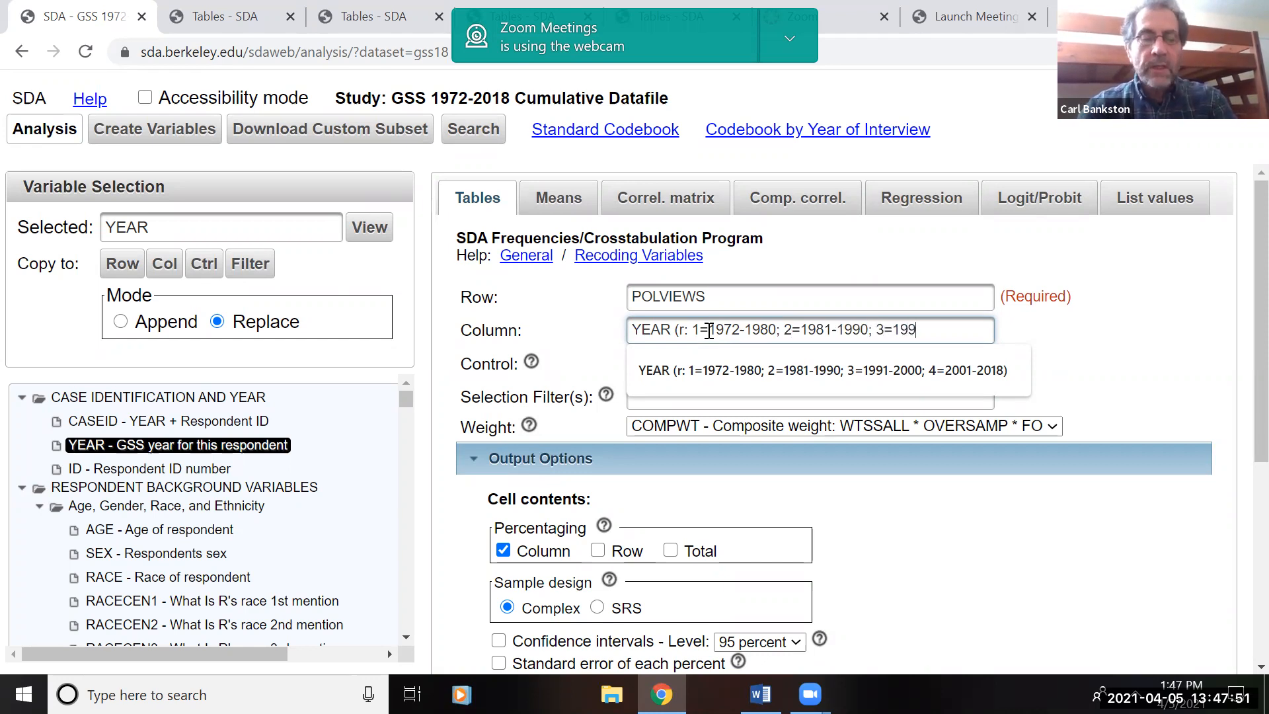
text(1-200)
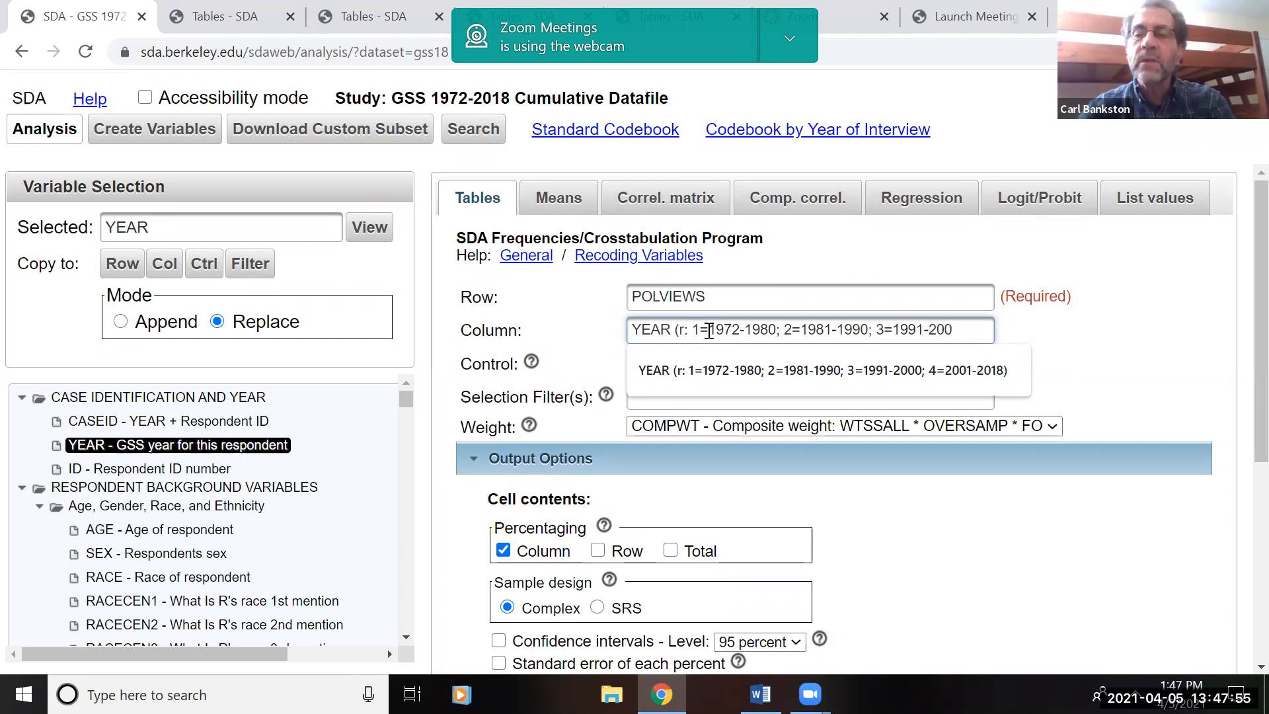
text(0; )
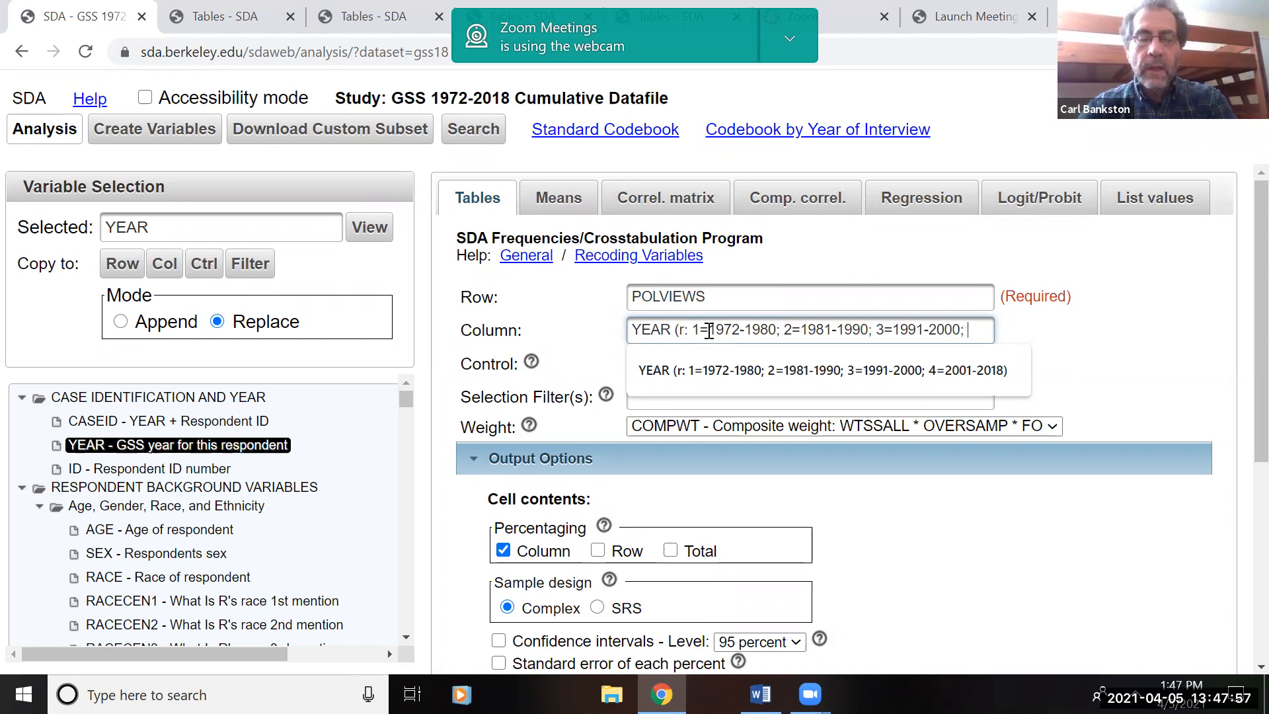
text(4=)
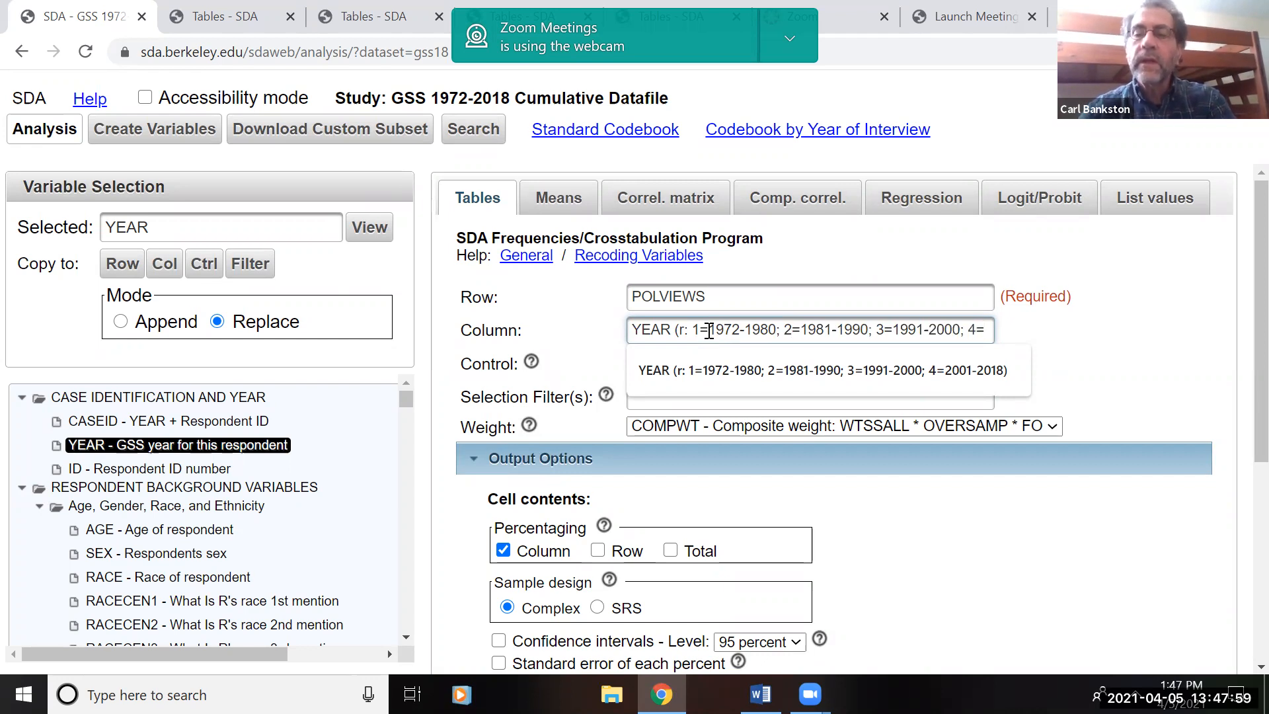
text(200)
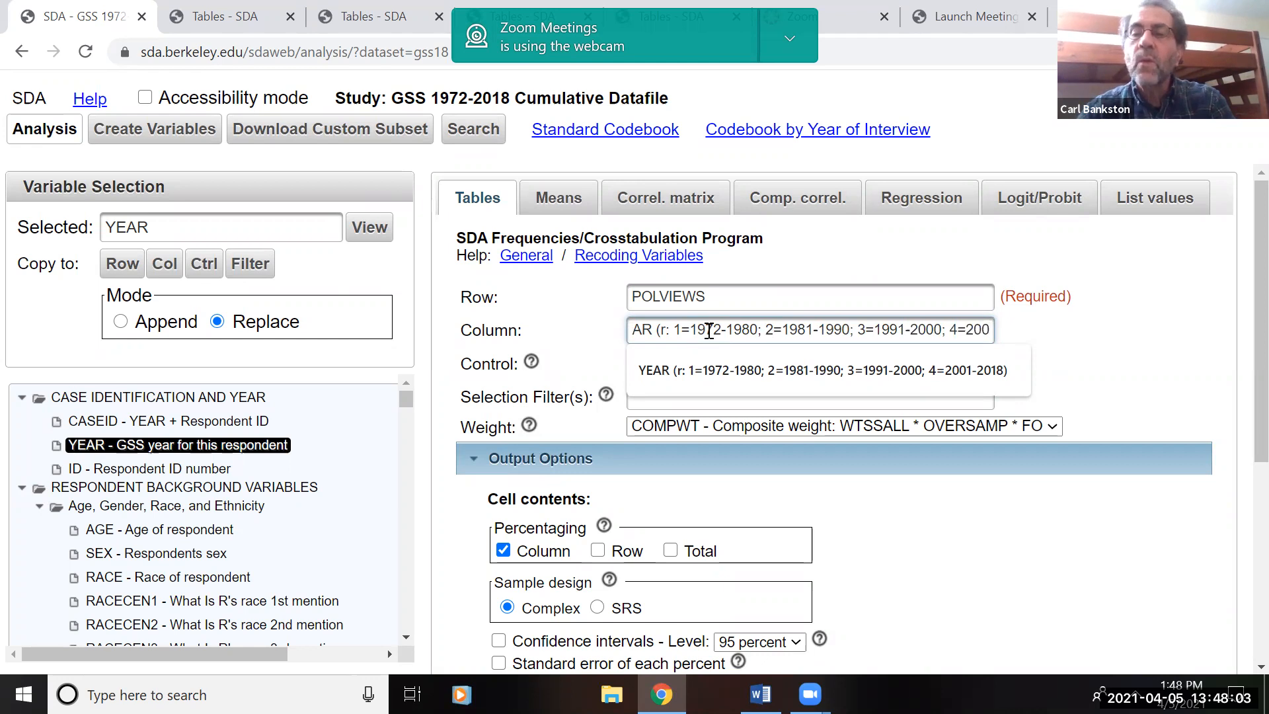
text(1-2018)
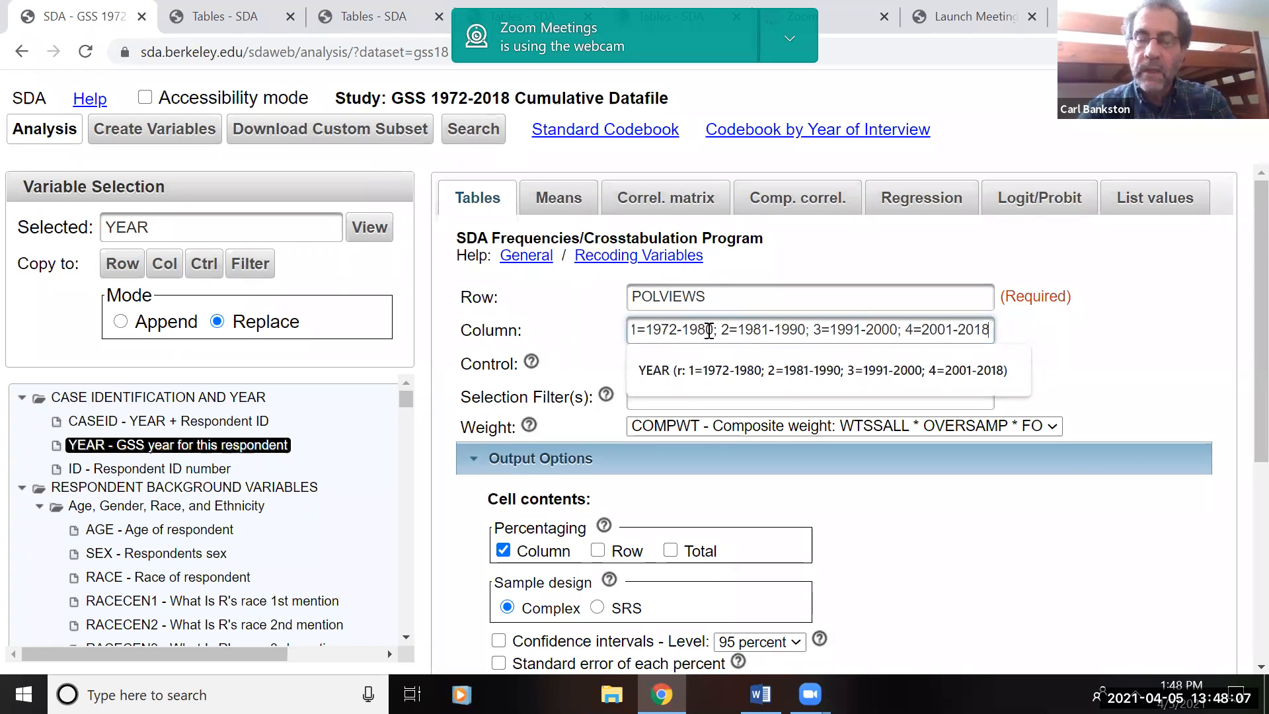
text())
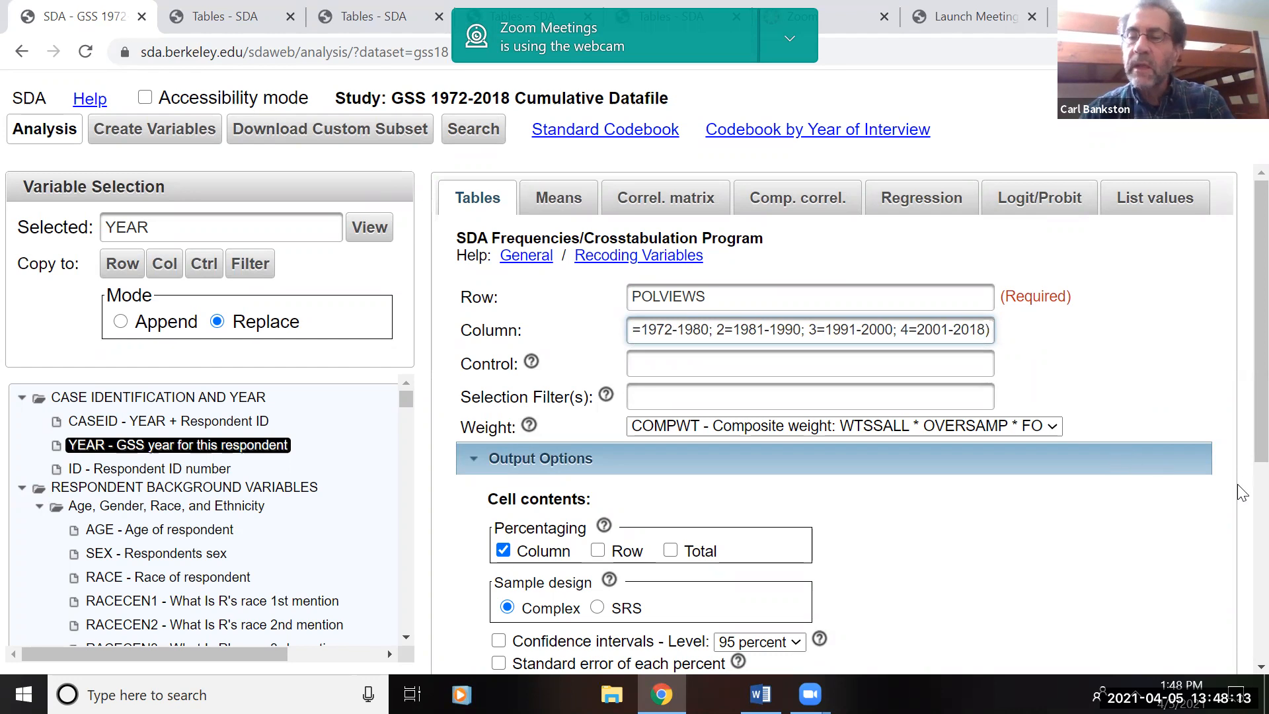
Run the crosstabulation of POLVIEWS by recoded YEAR and review the column percentages for all seven political-view categories
scroll(1241, 512, down, 5)
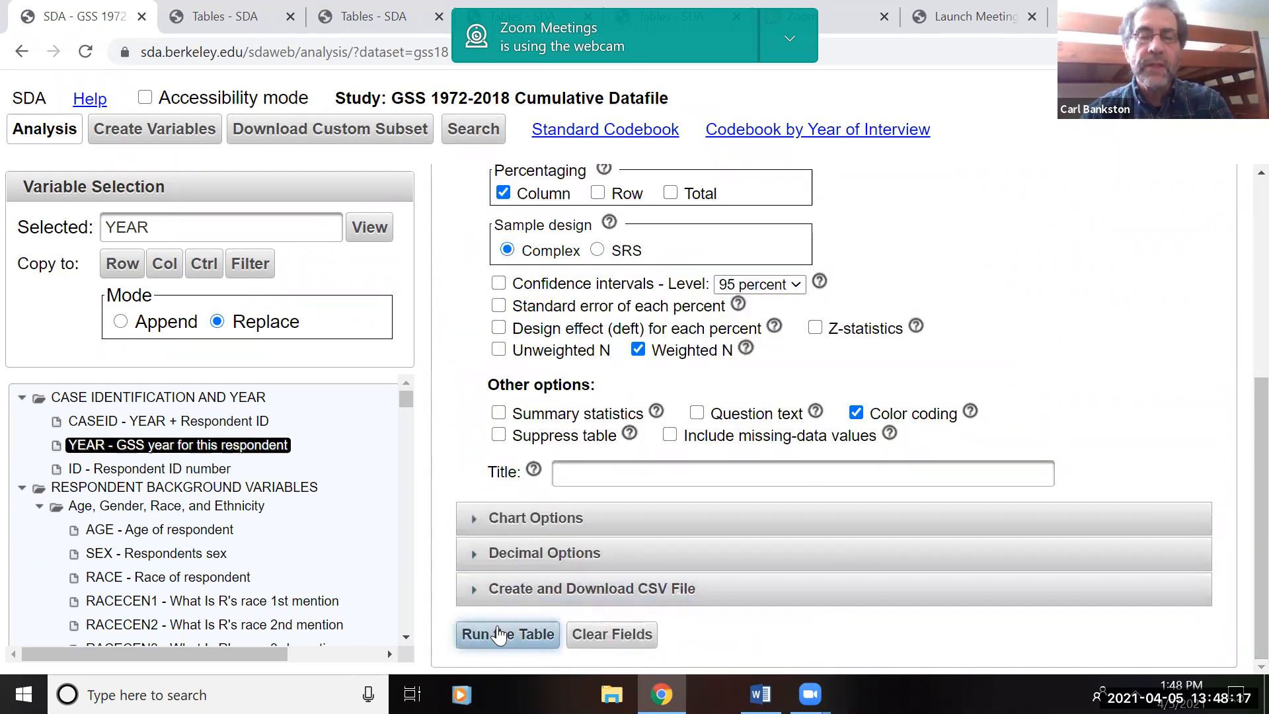
click(497, 631)
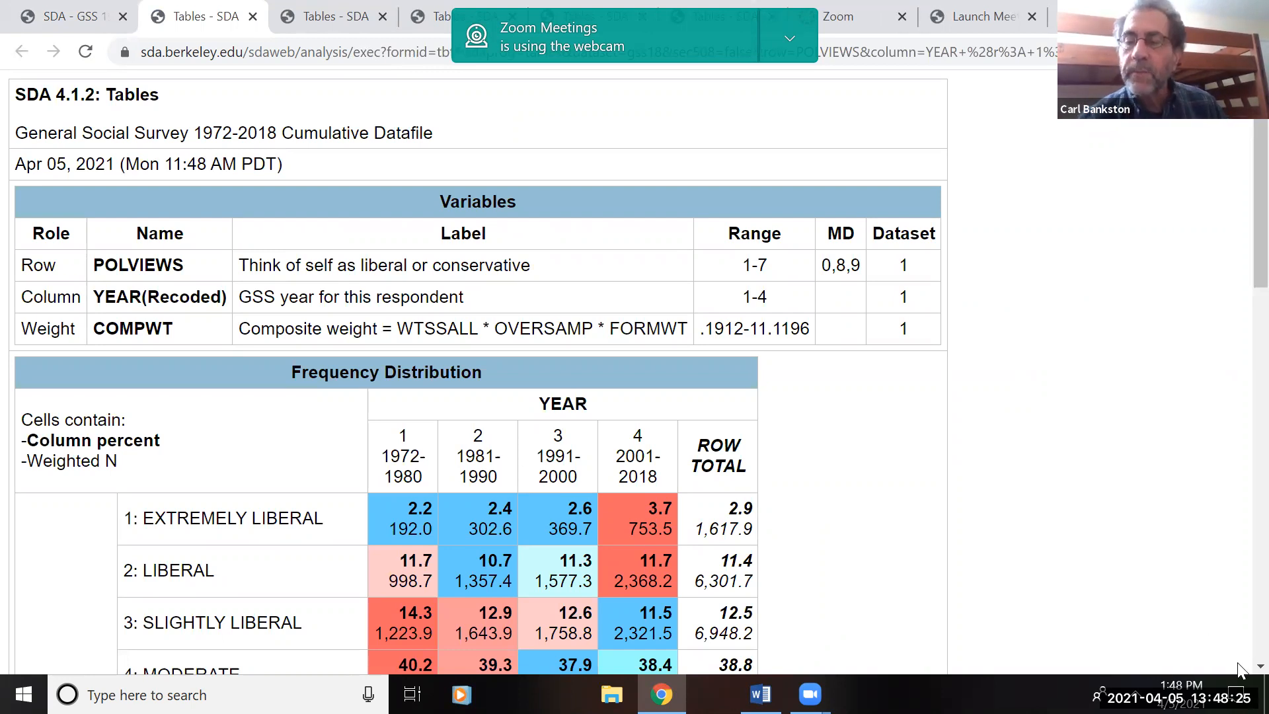
scroll(1240, 668, down, 2)
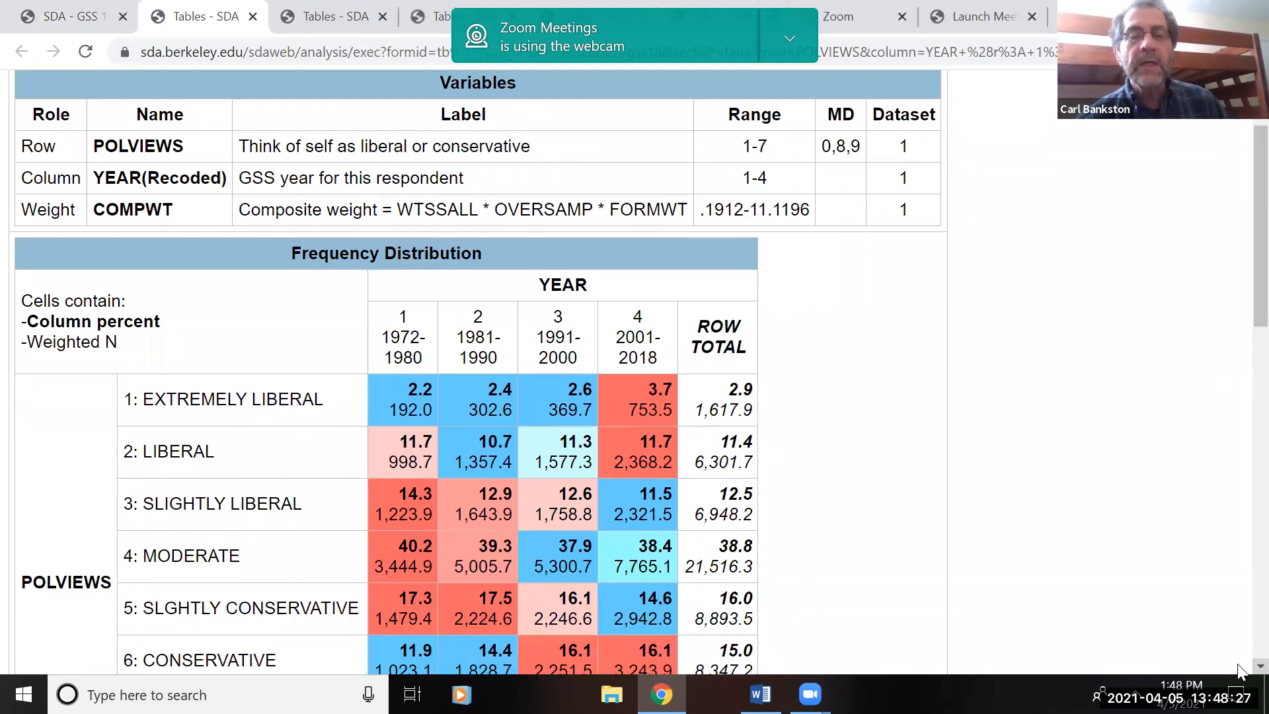
scroll(1240, 669, down, 2)
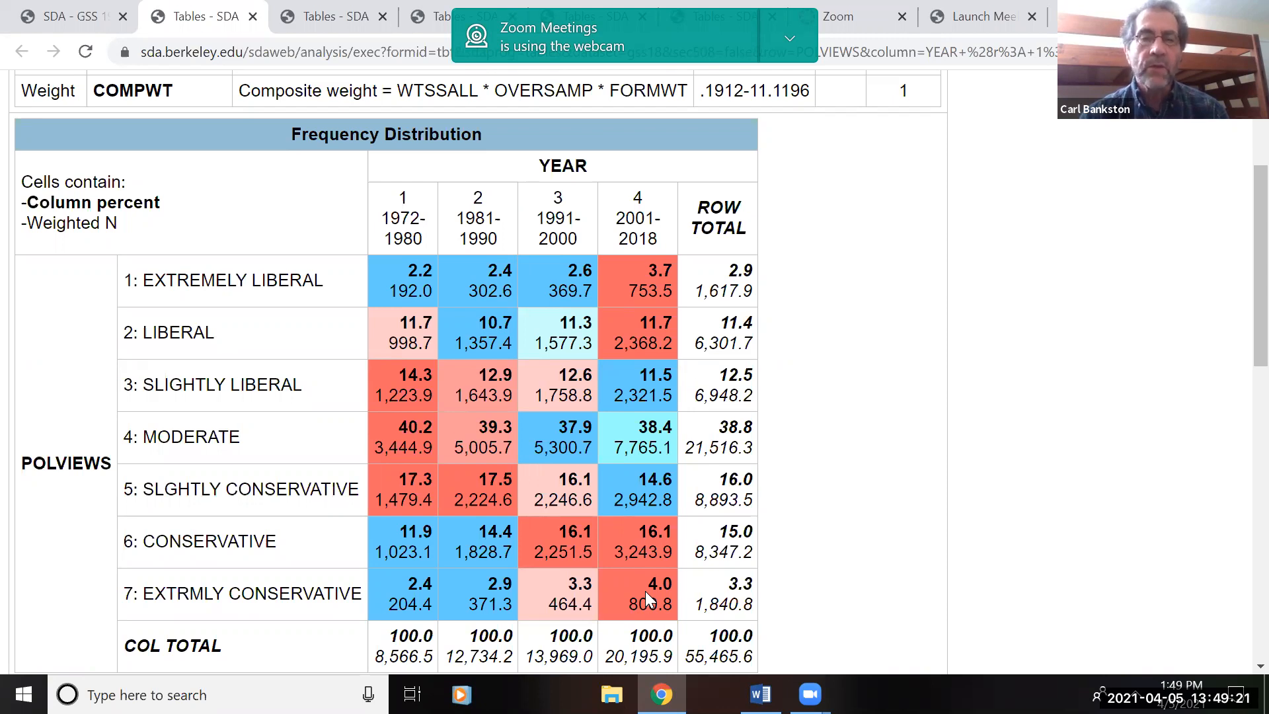
Return to the analysis form and set PARTYID - Political party affiliation, from Voting Patterns, as the control variable
click(62, 15)
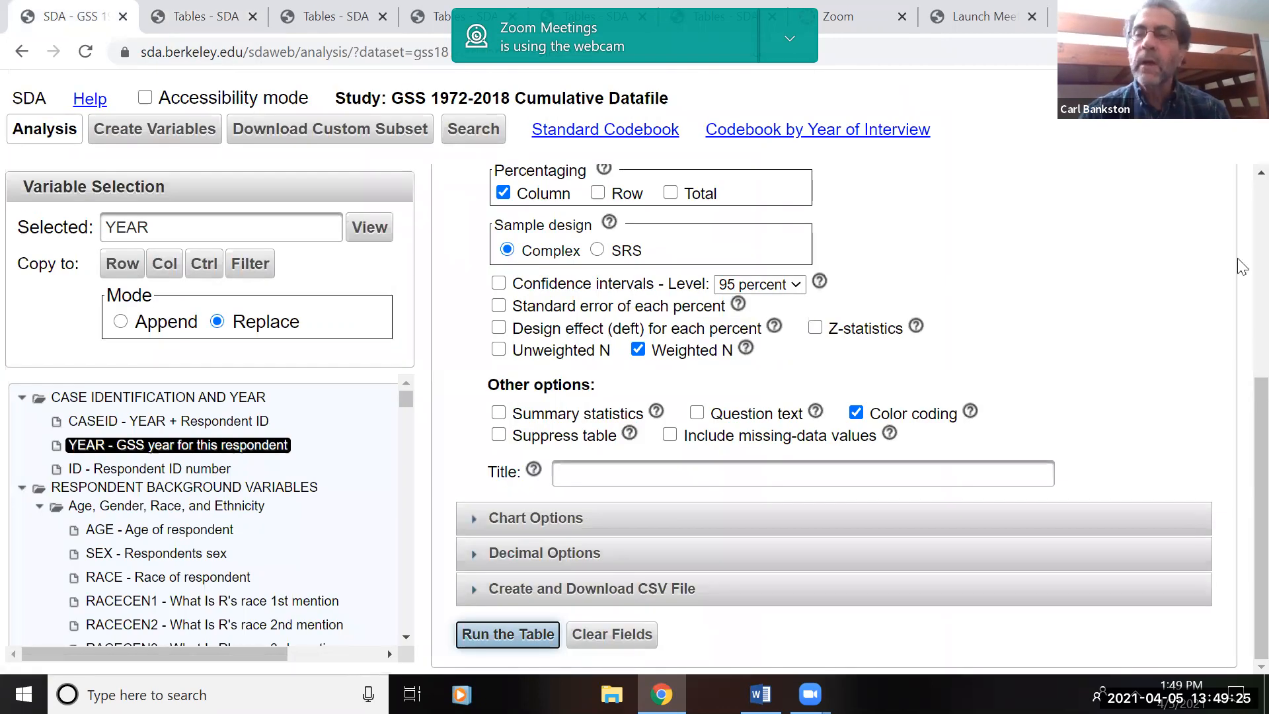
scroll(1241, 267, up, 5)
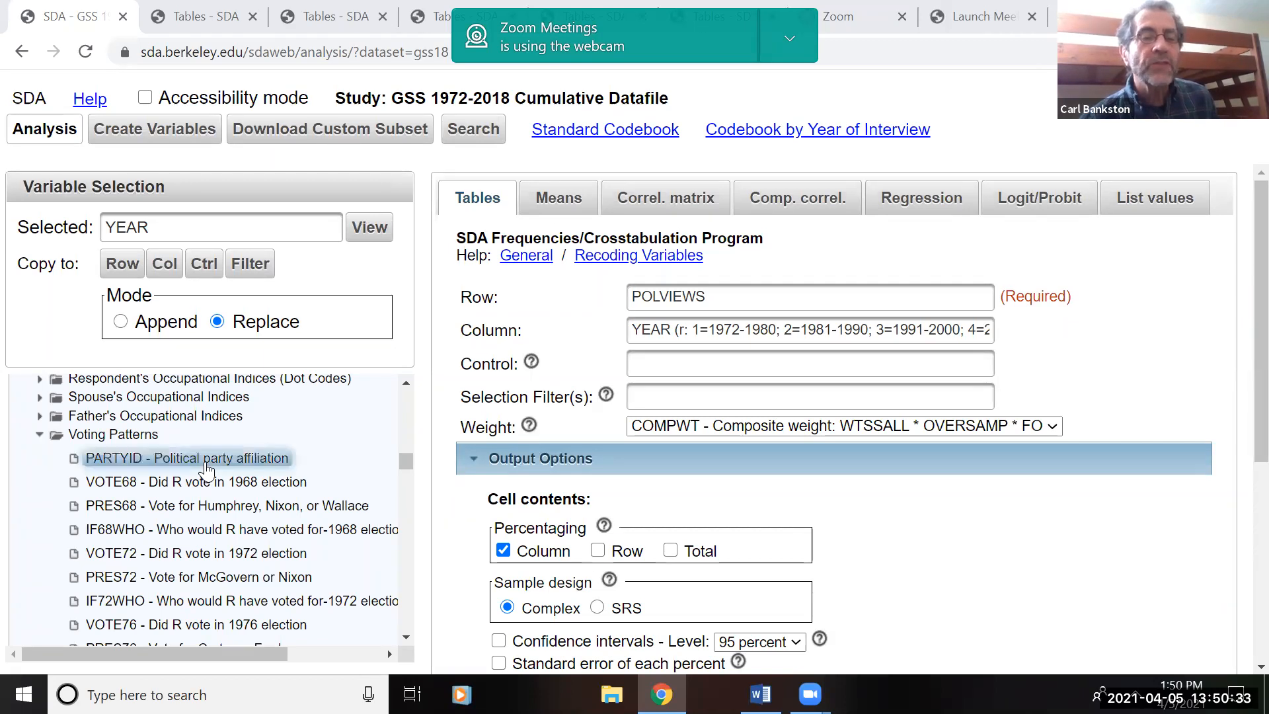
click(206, 468)
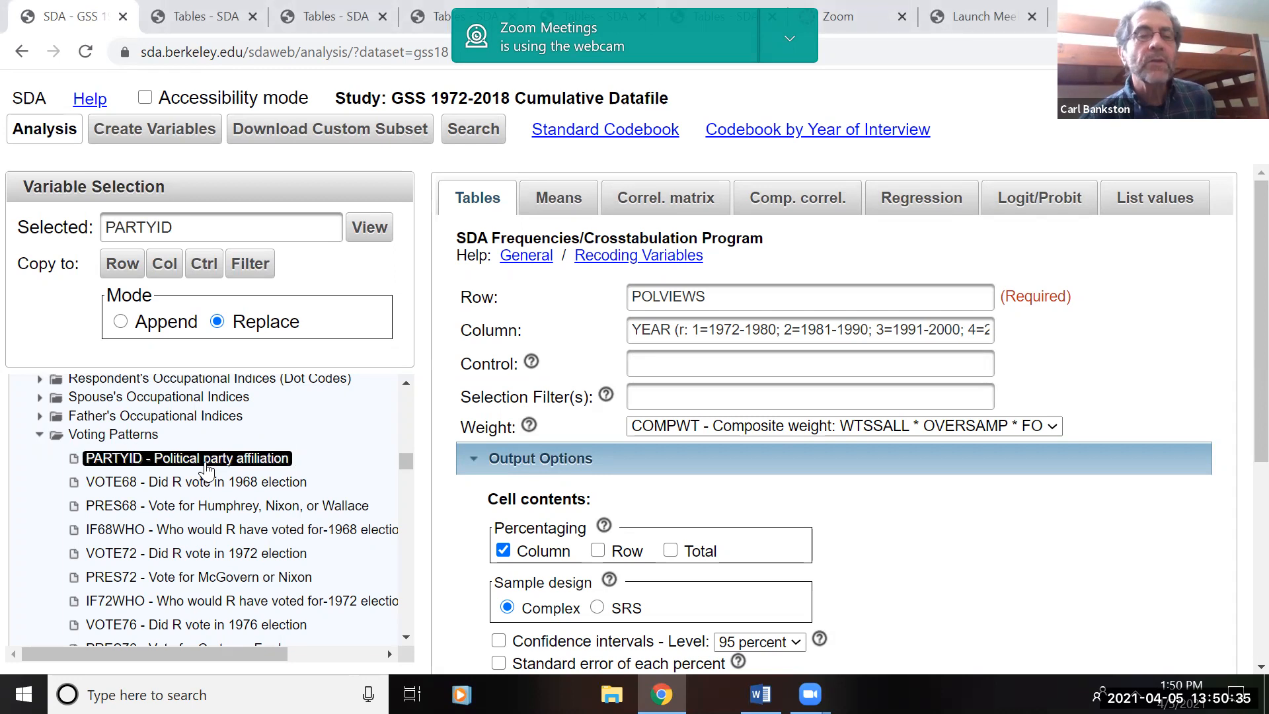
click(199, 271)
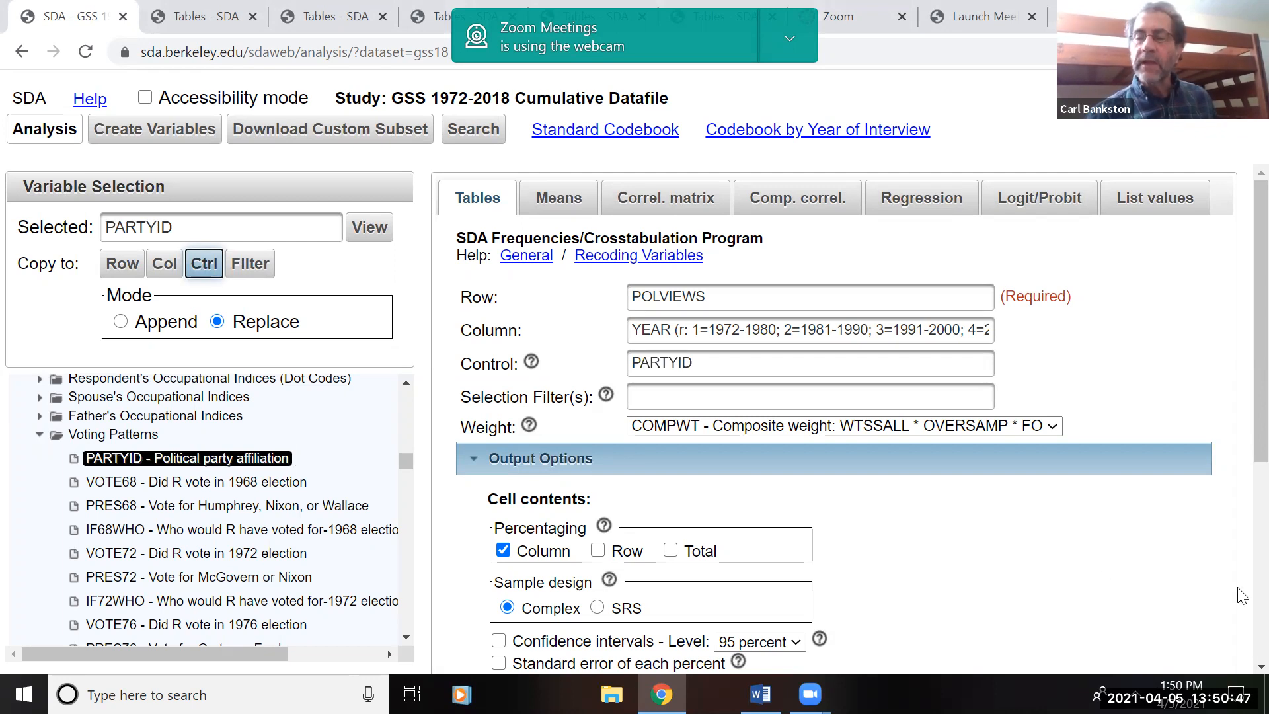
Run the table of POLVIEWS by recoded YEAR controlling for PARTYID and review the Strong Democrat results
scroll(1241, 594, down, 5)
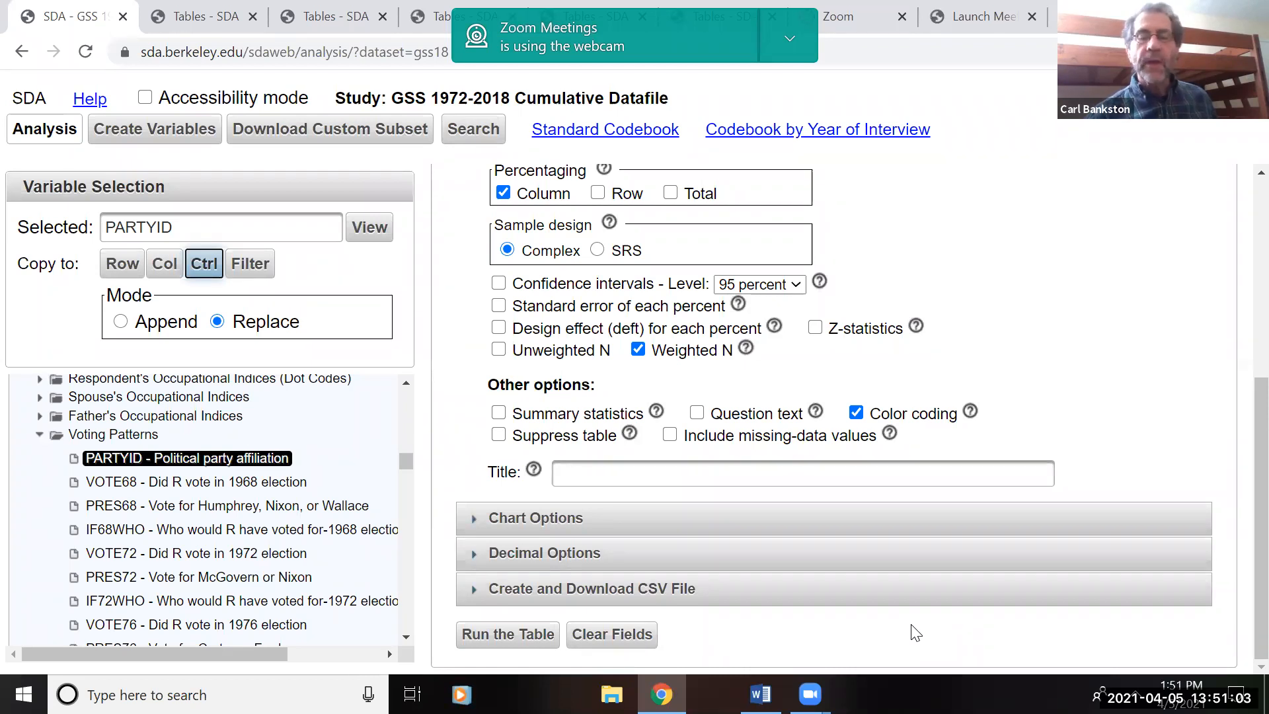
click(495, 636)
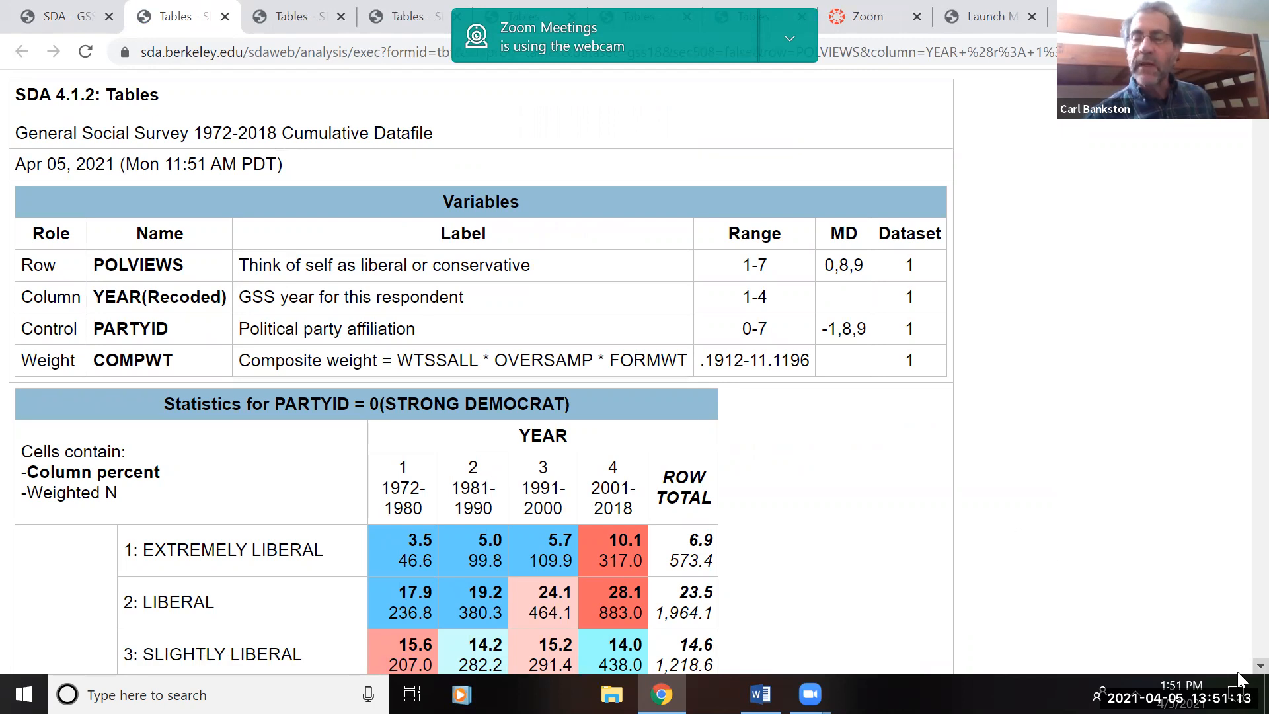
scroll(1241, 668, down, 2)
scroll(1241, 669, down, 2)
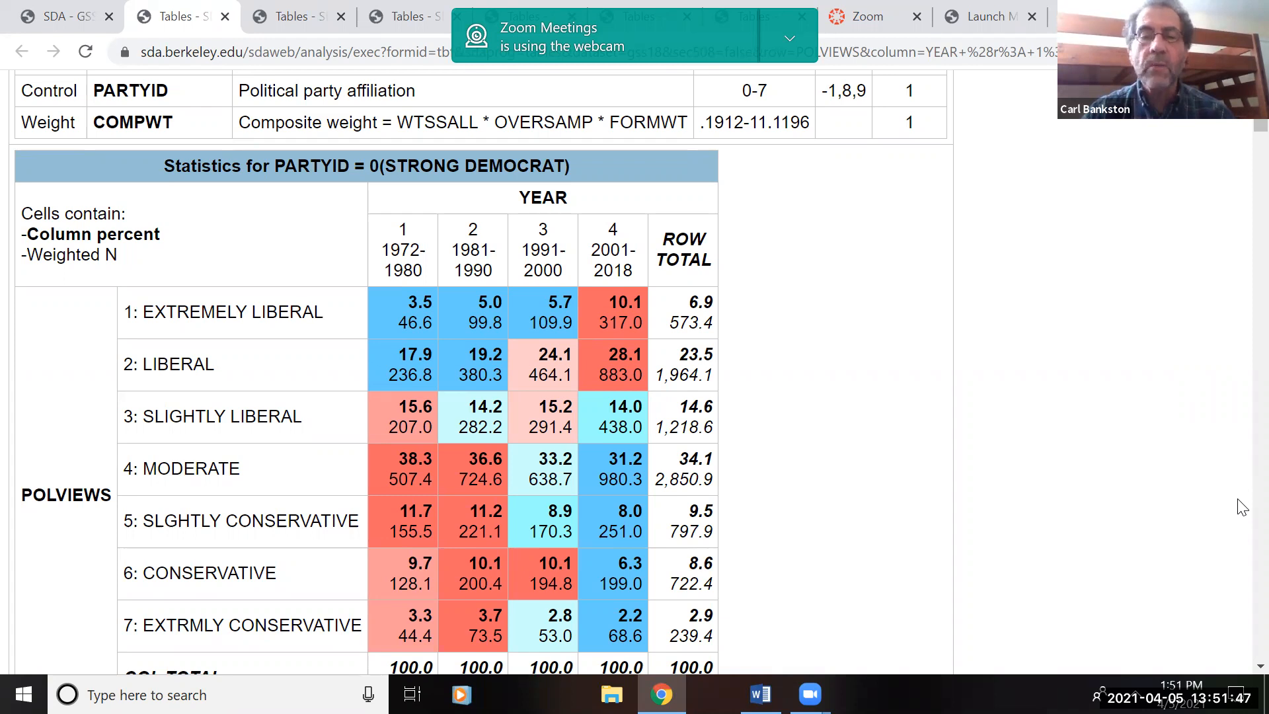
Look through the remaining party affiliation tables and charts, examining how political views change across periods among Strong Republicans
scroll(1242, 507, down, 20)
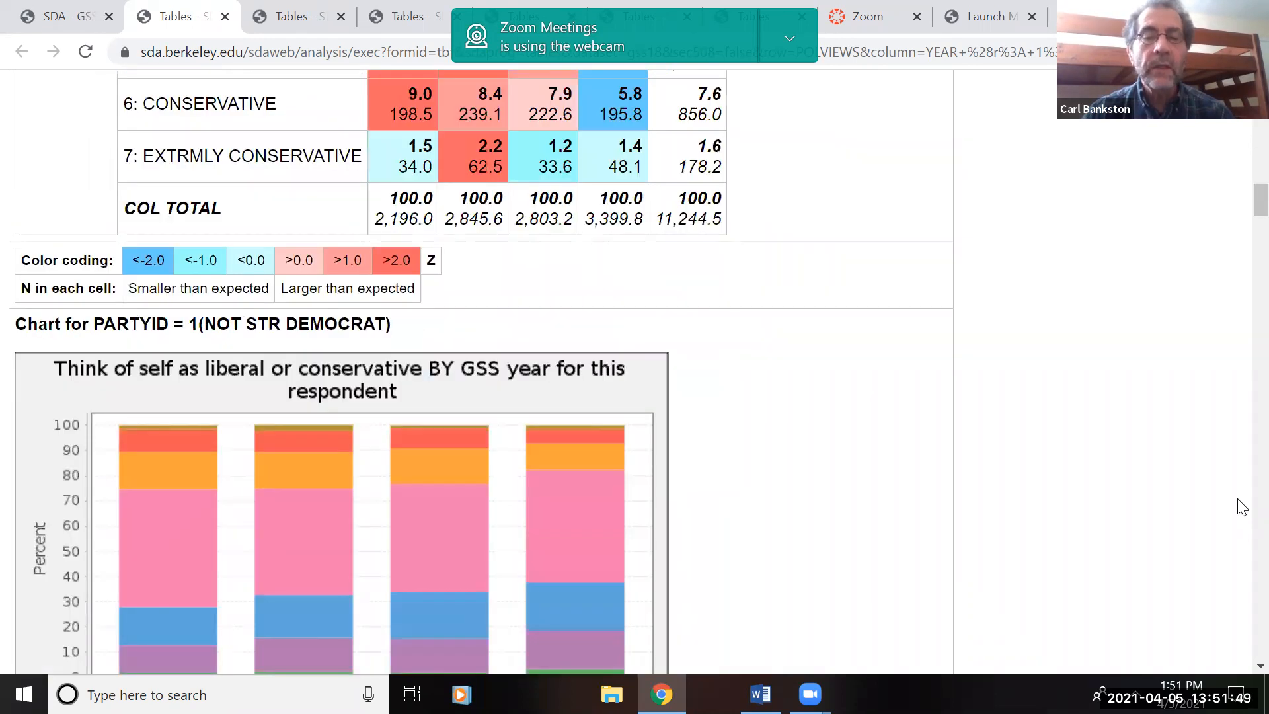
scroll(1242, 507, down, 8)
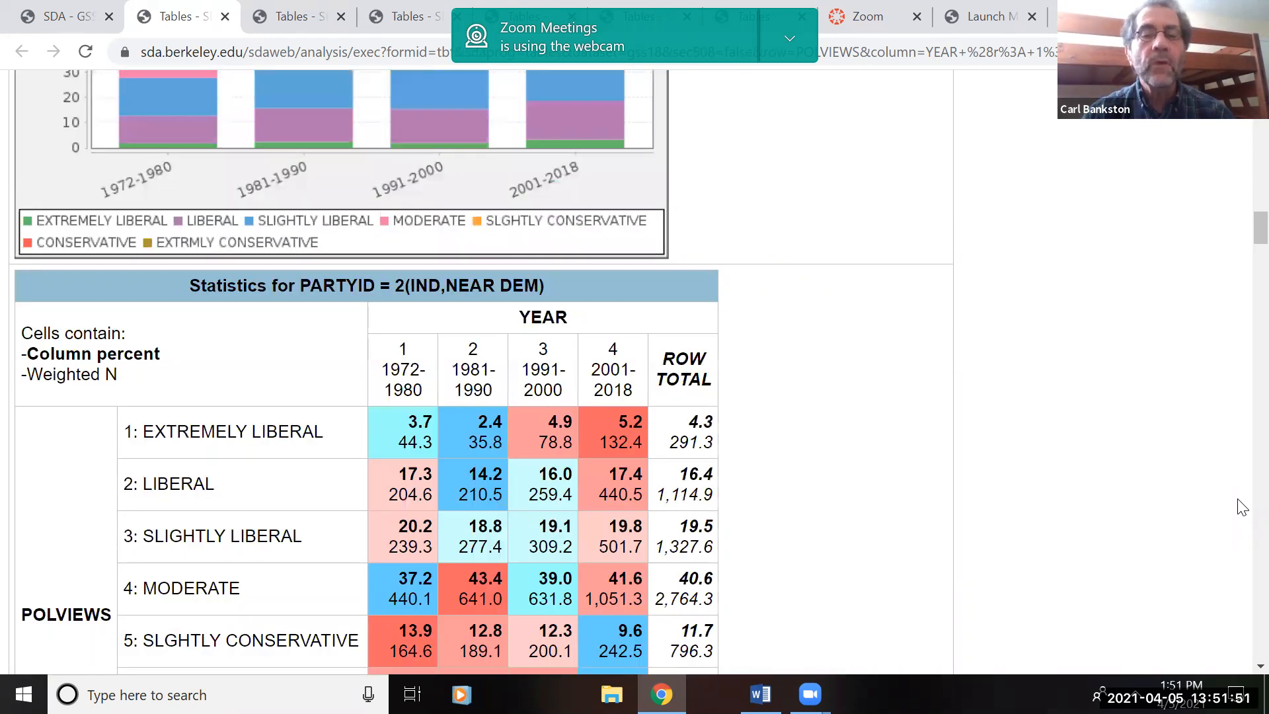
scroll(1243, 506, down, 15)
scroll(1242, 506, down, 15)
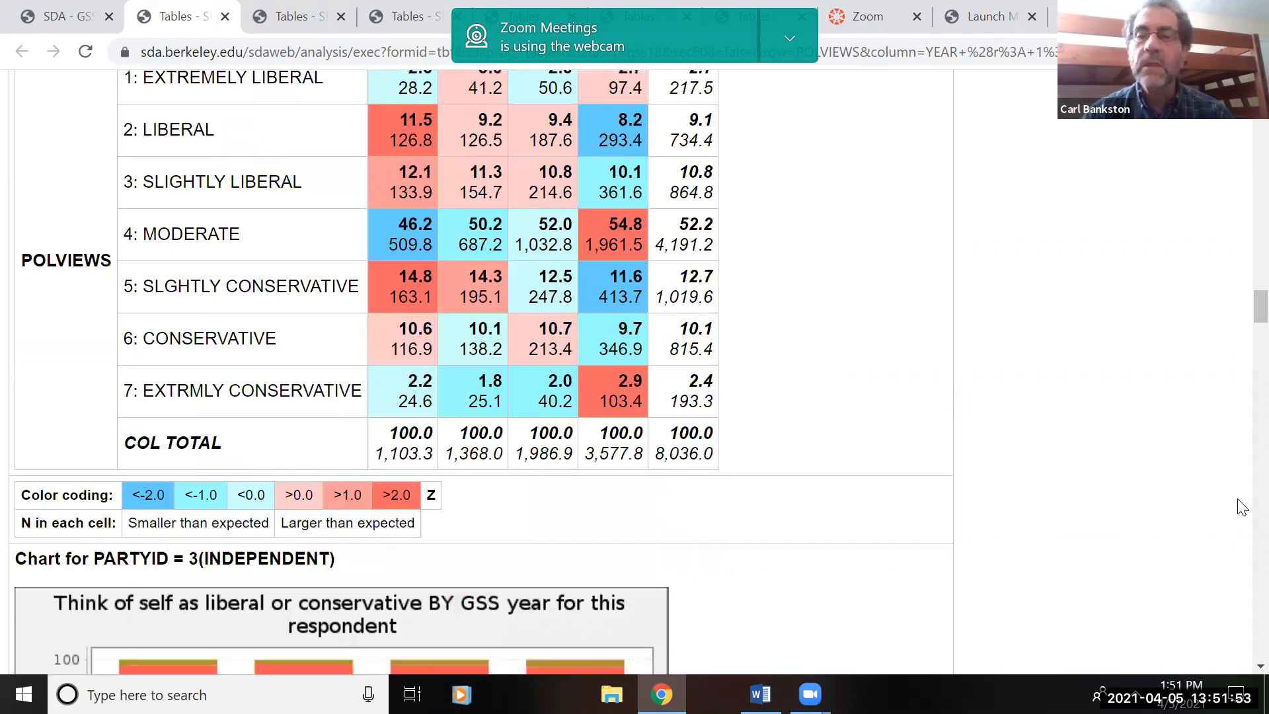
scroll(1242, 513, down, 15)
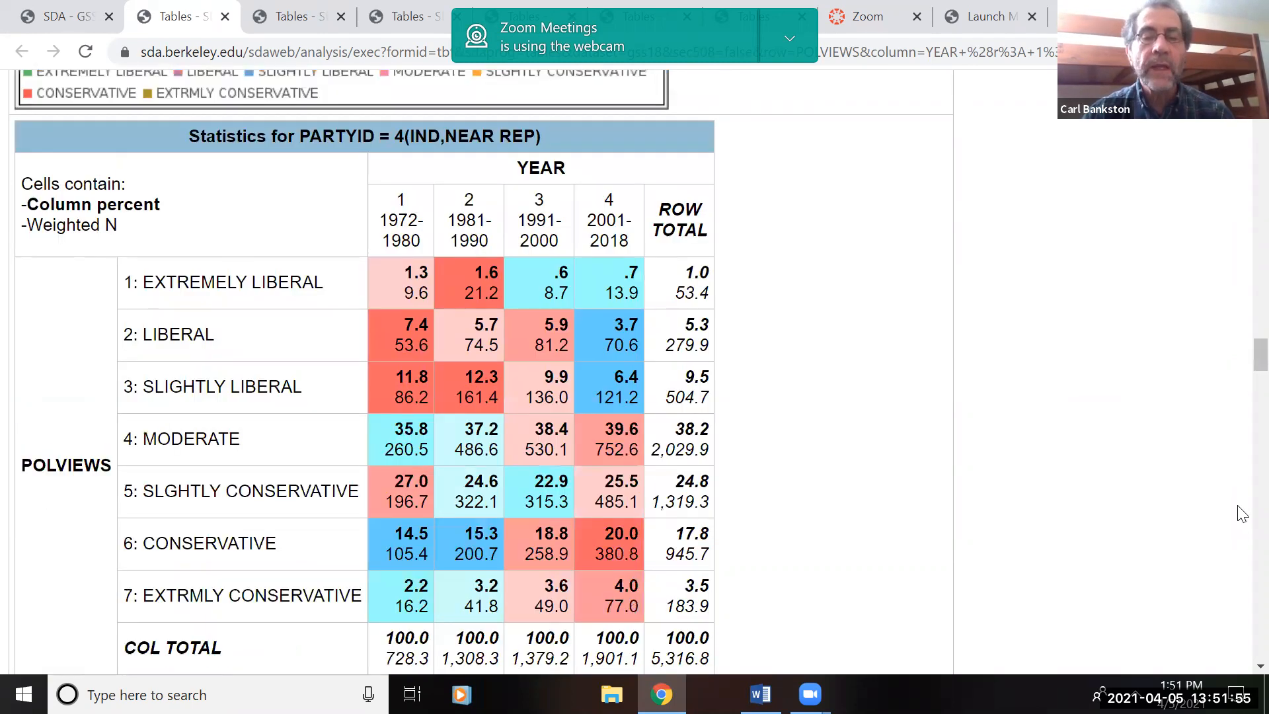
scroll(1243, 550, down, 15)
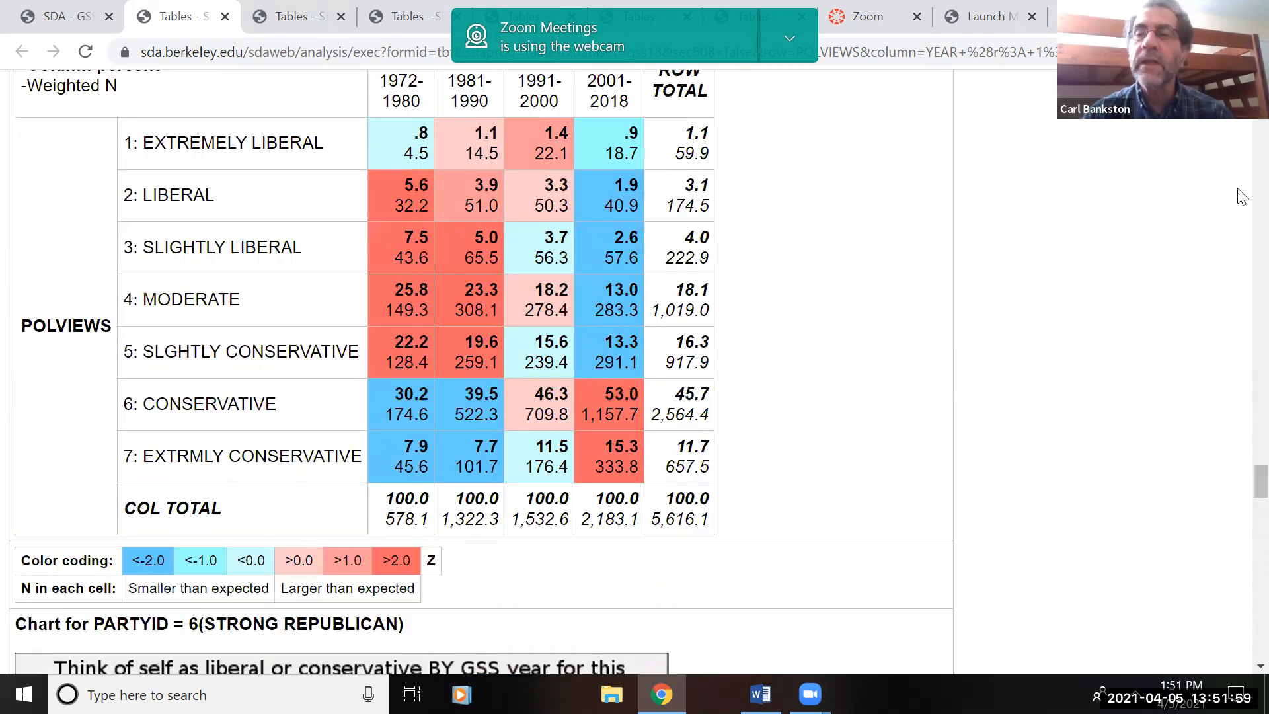
scroll(1238, 192, up, 1)
scroll(948, 158, up, 3)
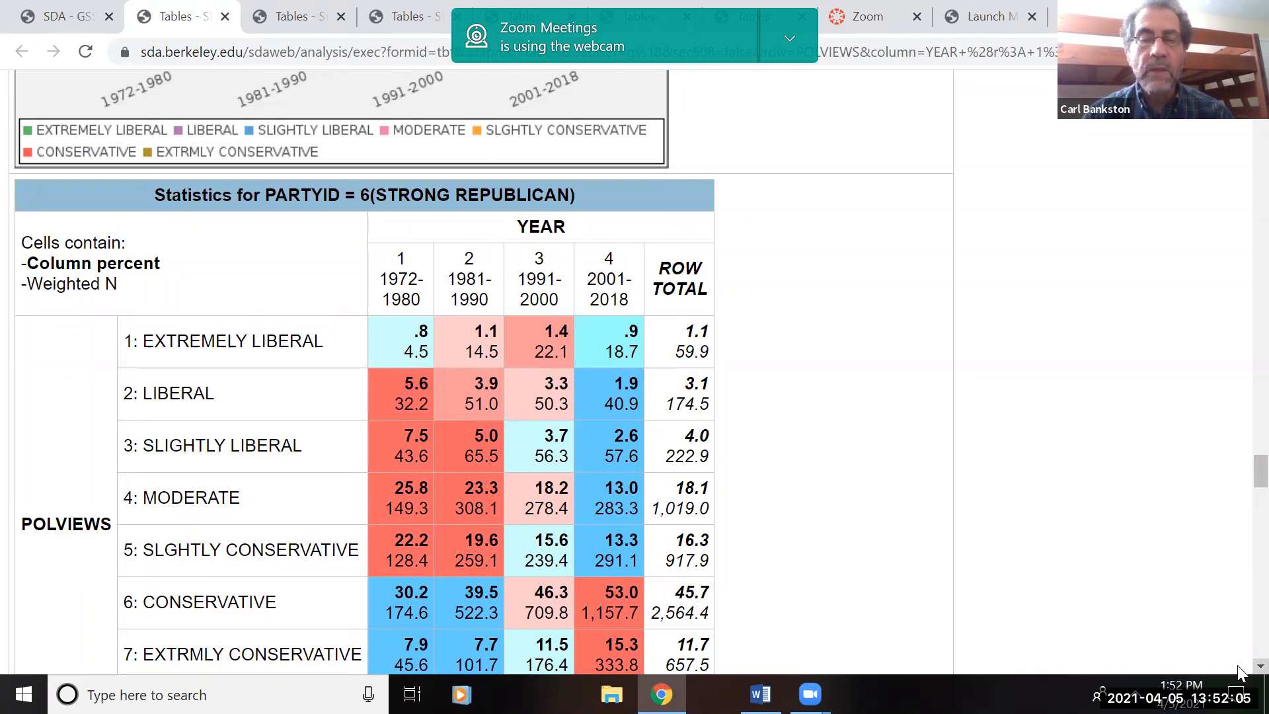
scroll(735, 527, down, 2)
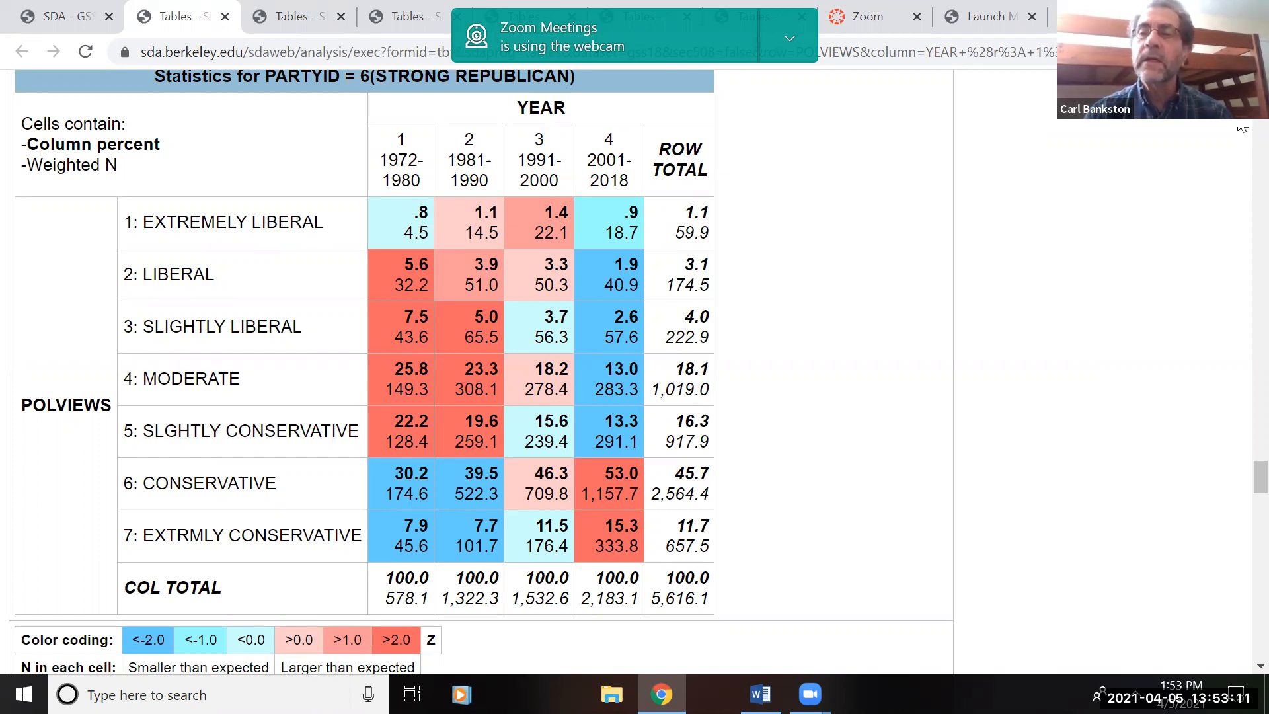
scroll(939, 171, up, 8)
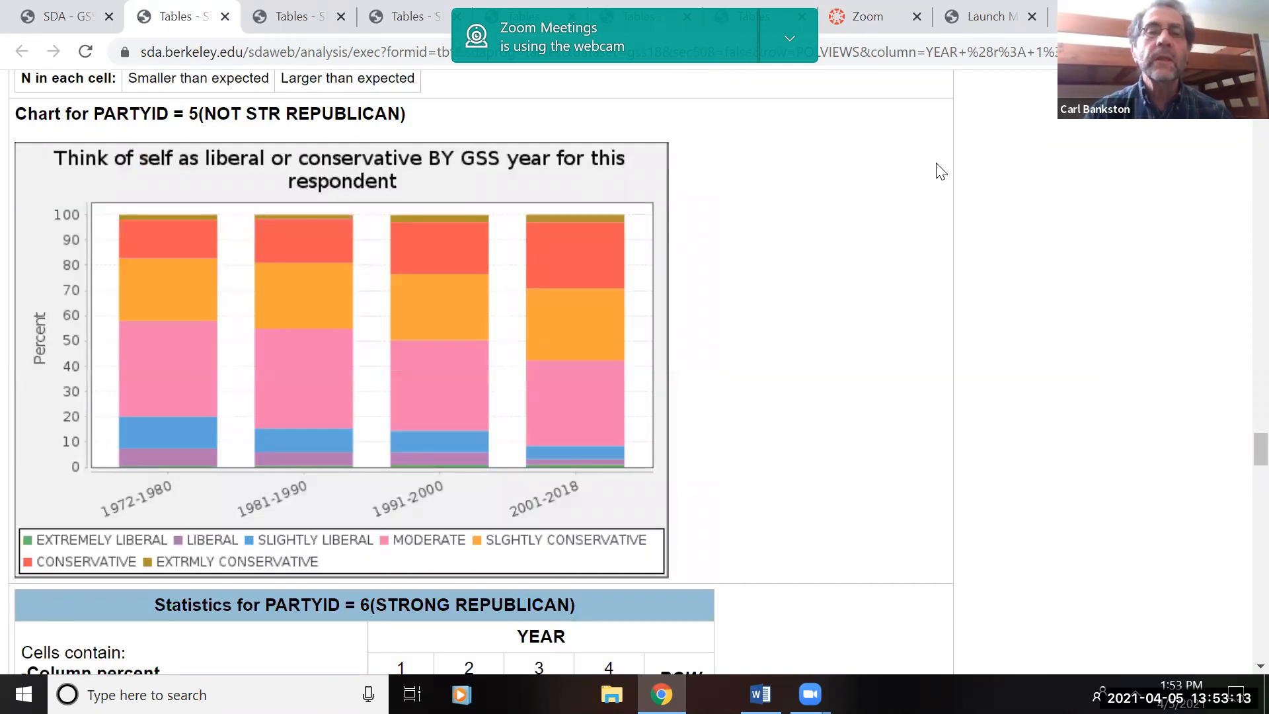